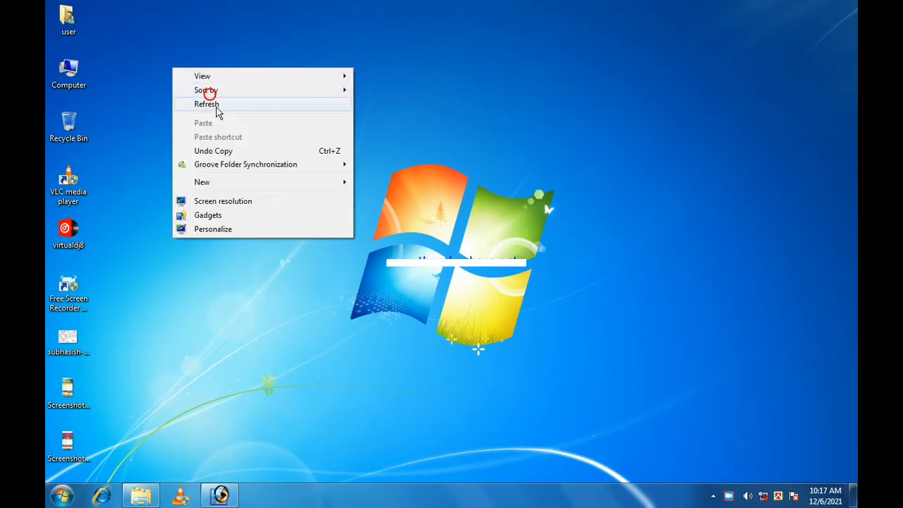
left_click(208, 102)
right_click(175, 84)
left_click(204, 116)
right_click(172, 87)
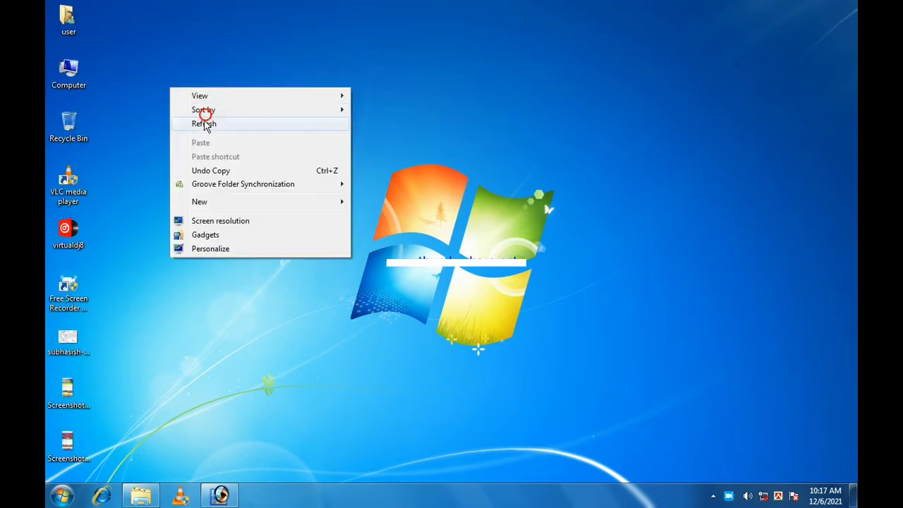
left_click(204, 121)
right_click(172, 97)
left_click(204, 132)
right_click(181, 109)
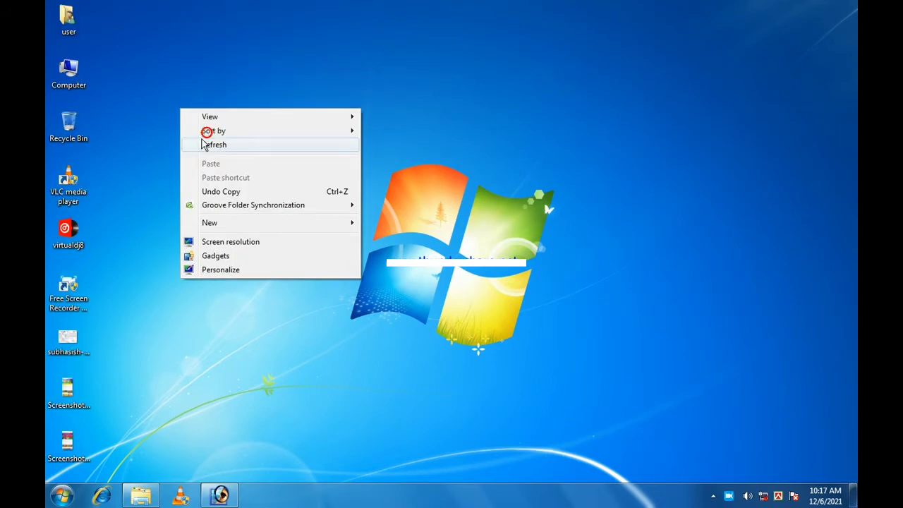
left_click(202, 143)
- Switch to Photoshop and create a white RGB document 8 inches wide and 6 inches high at 500 pixels/inch
left_click(221, 496)
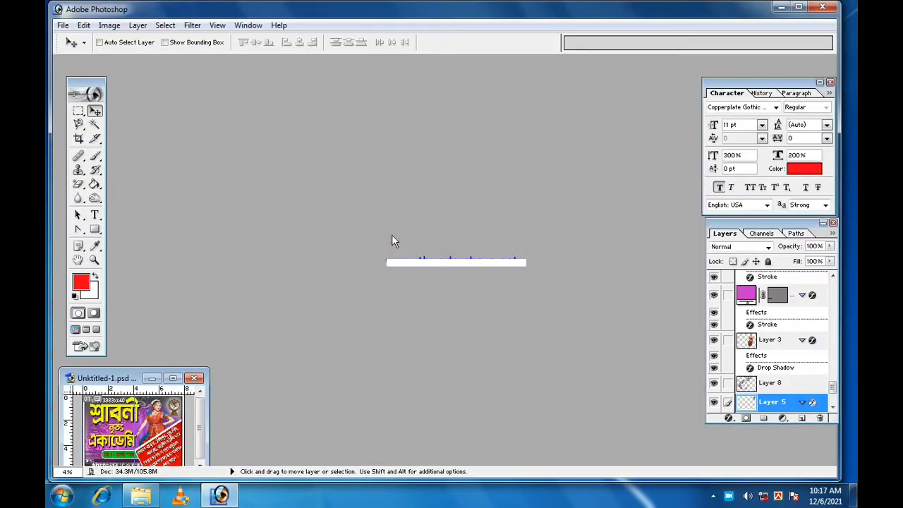
key("ctrl+n")
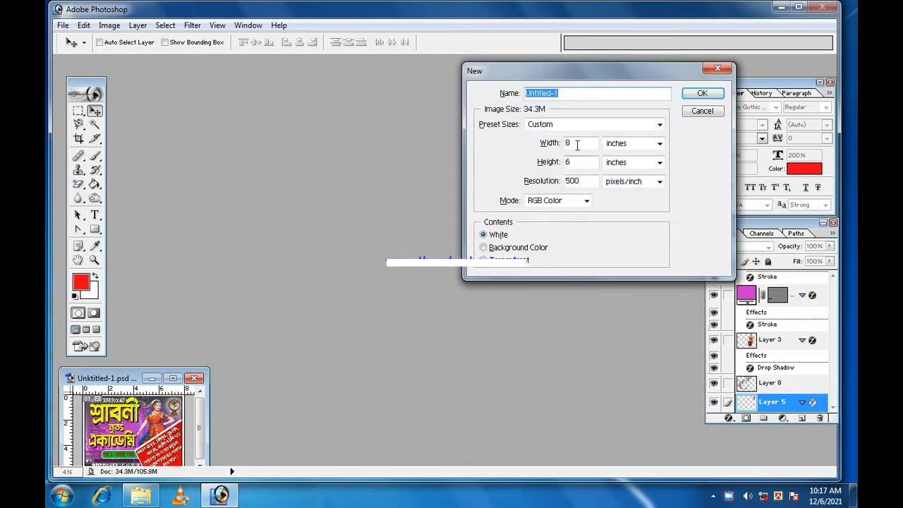
double_click(576, 143)
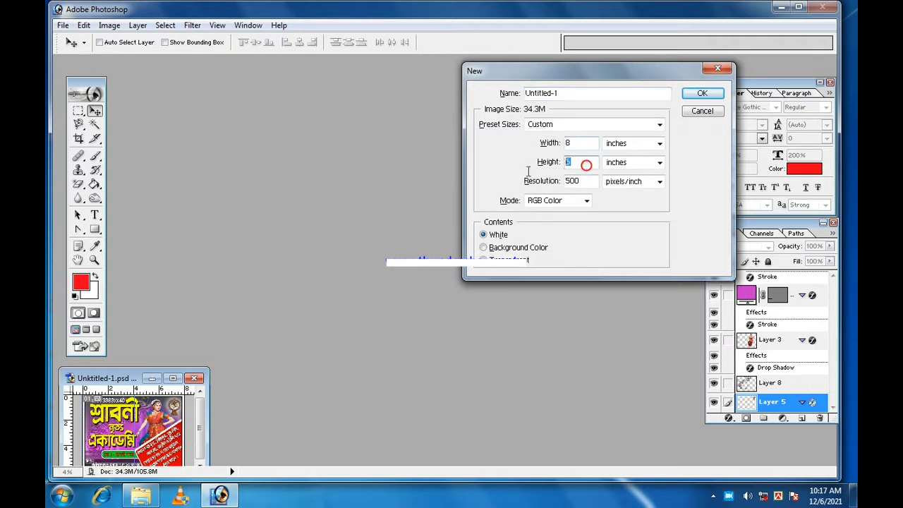
double_click(581, 182)
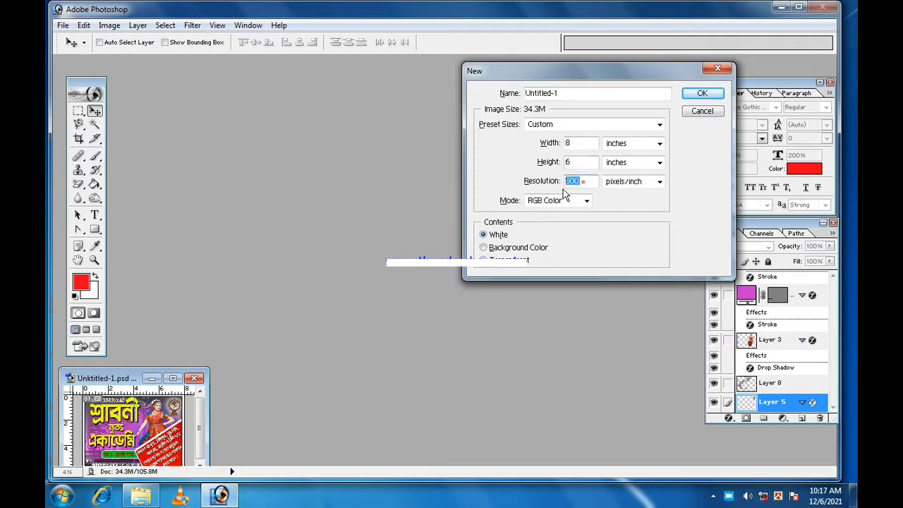
left_click(703, 94)
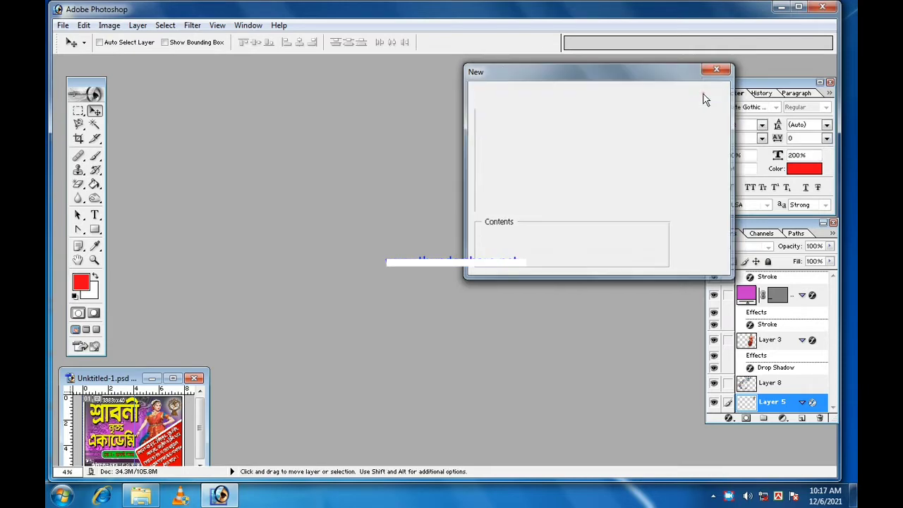
- Reposition the new document's window and enlarge it until grey space surrounds the whole canvas
mouse_move(367, 68)
left_mouse_down()
mouse_move(437, 70)
mouse_move(430, 64)
left_mouse_up()
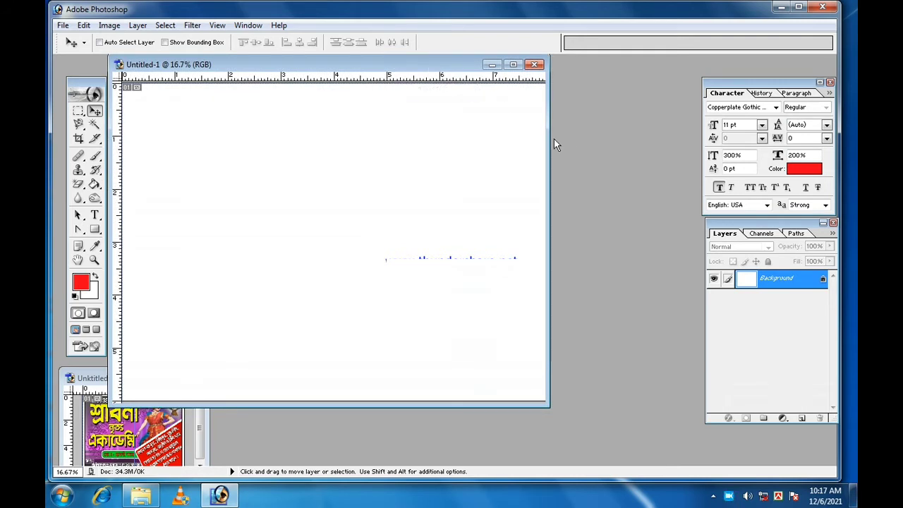
left_click_drag(547, 142, 784, 146)
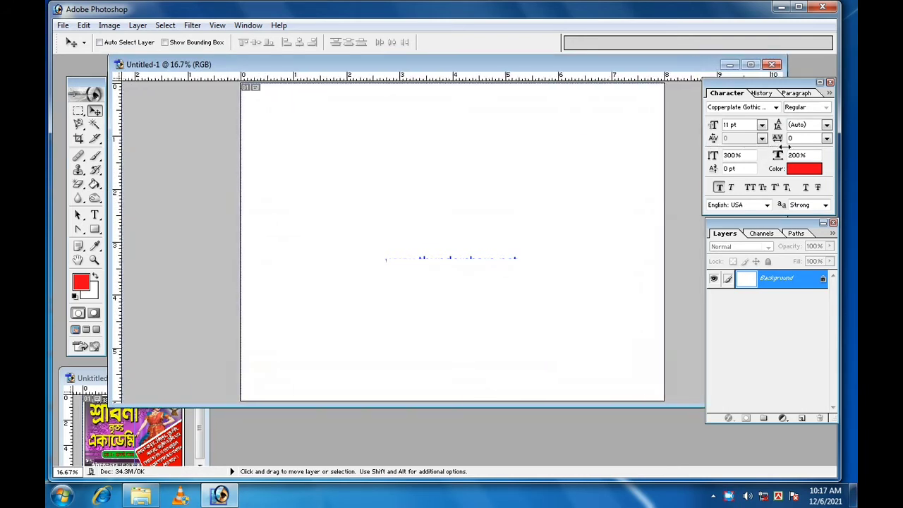
left_click_drag(540, 407, 531, 466)
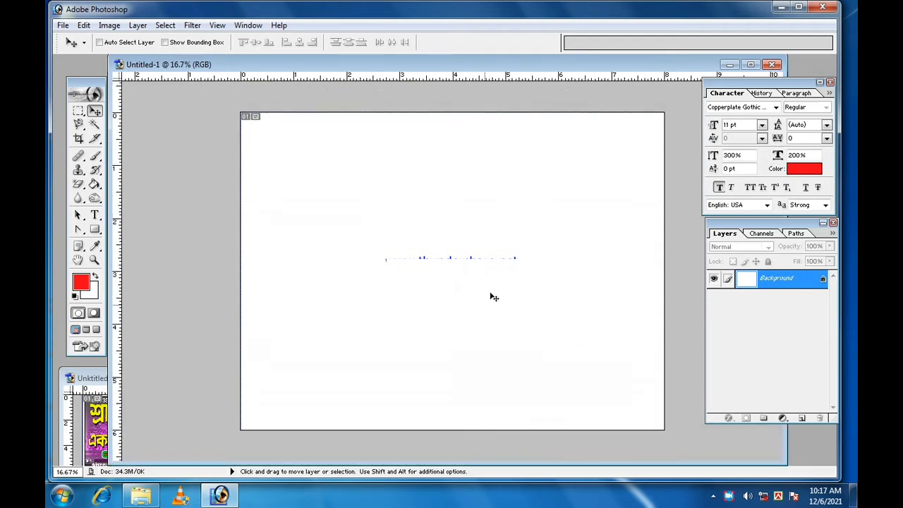
scroll(491, 291, "down", 1)
scroll(493, 295, "up", 1)
scroll(493, 295, "down", 1)
scroll(493, 295, "up", 2)
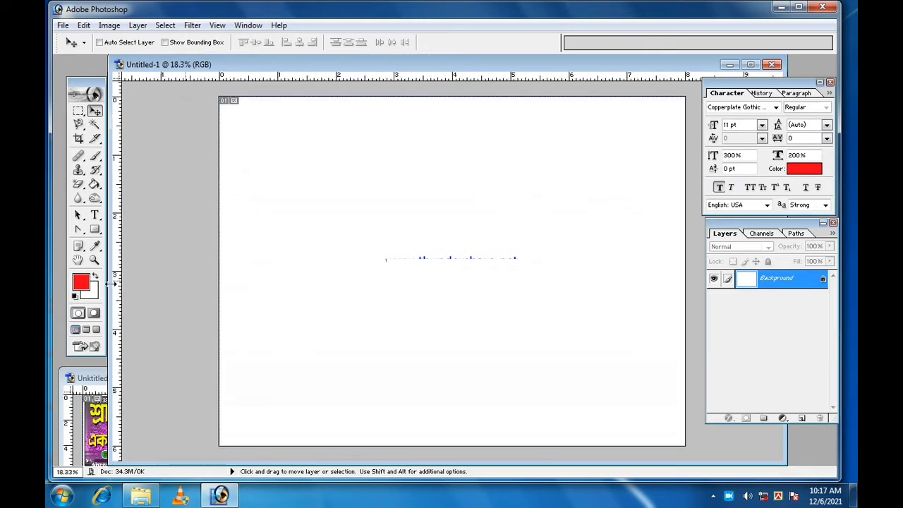
- Place a vertical guide at 4 inches and horizontal guides at 3 inches and 2 inches
left_click_drag(120, 295, 452, 234)
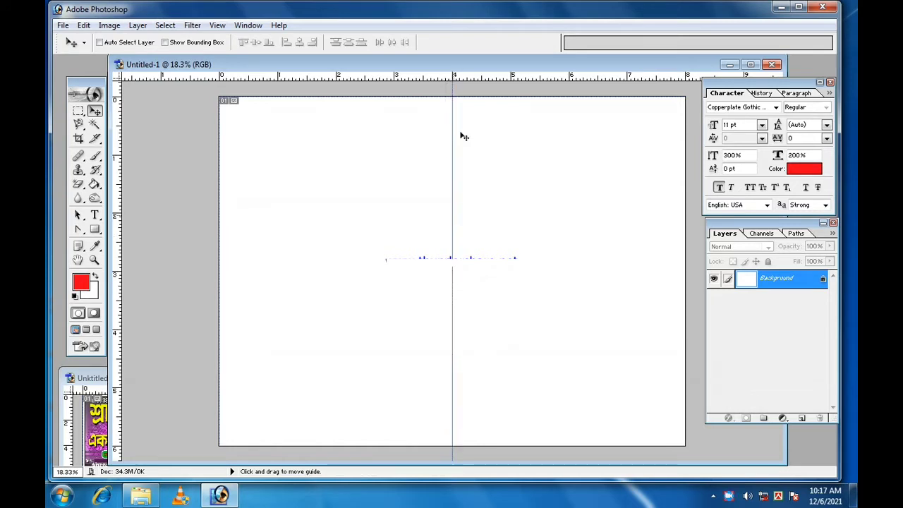
left_click_drag(457, 194, 428, 271)
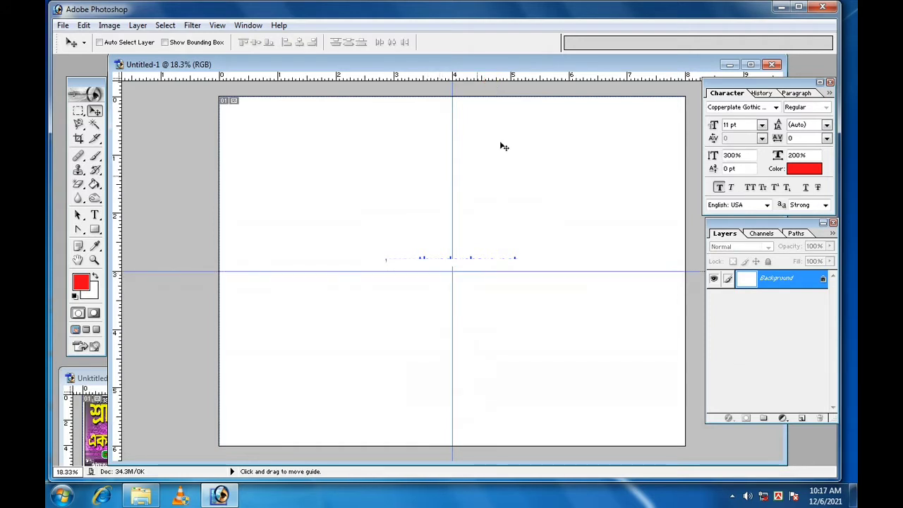
left_click_drag(538, 76, 465, 212)
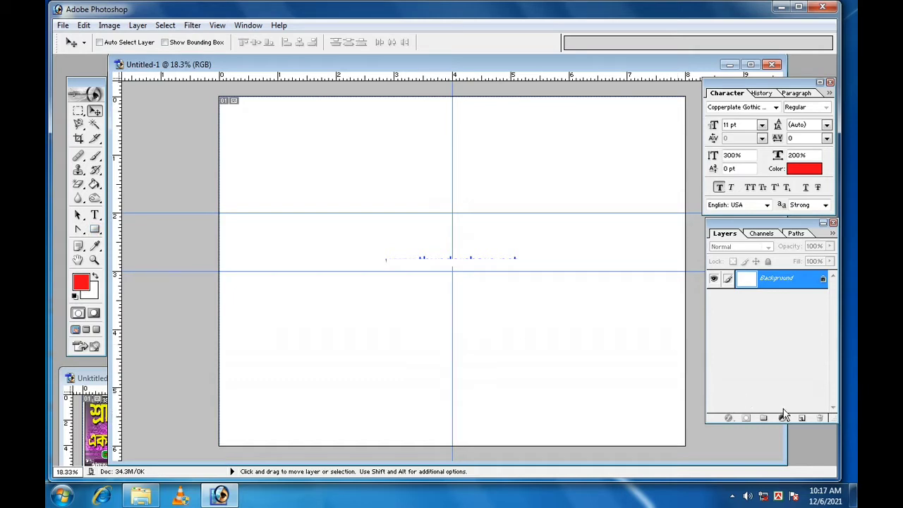
- Add a new layer above the background and choose the 14 px spatter tip for the Brush tool
left_click(800, 418)
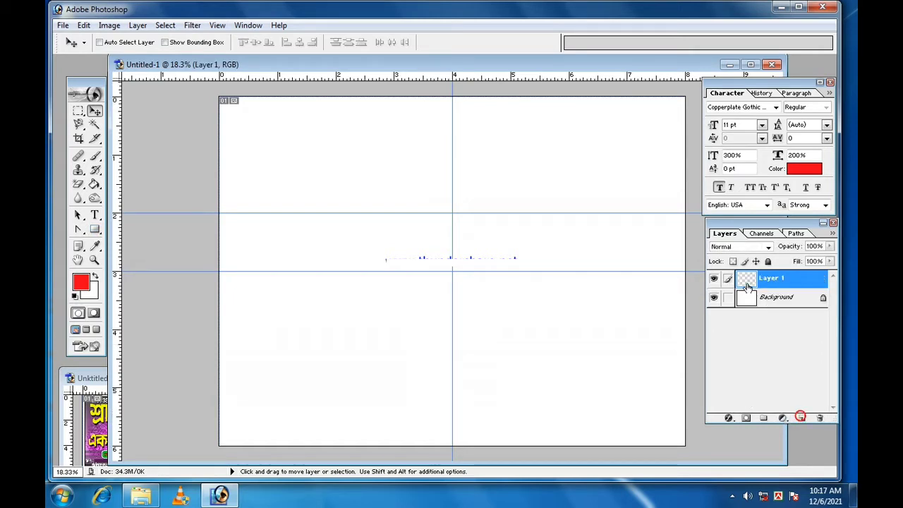
left_click(96, 158)
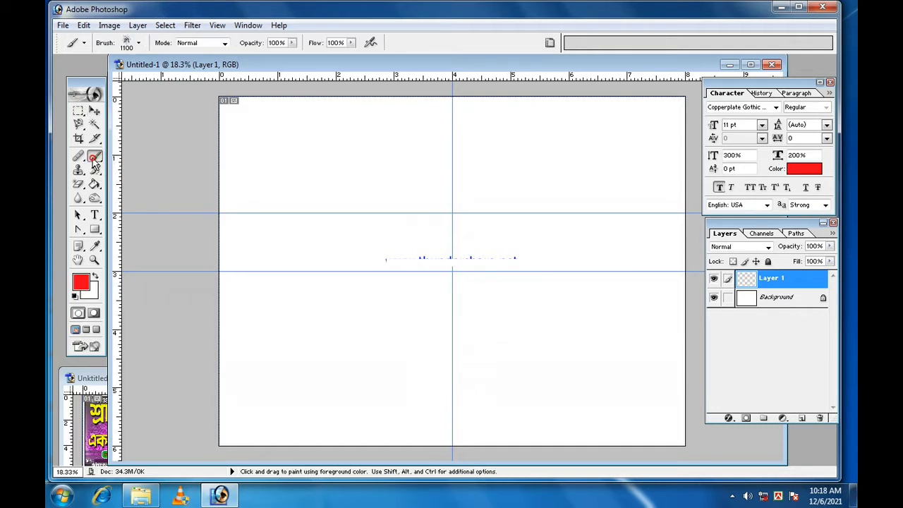
left_click(139, 44)
scroll(128, 151, "down", 3)
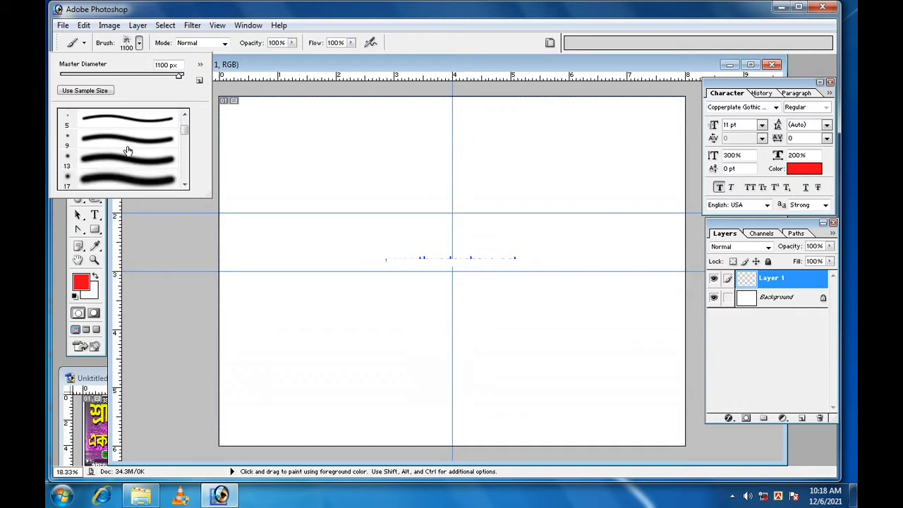
scroll(128, 150, "down", 4)
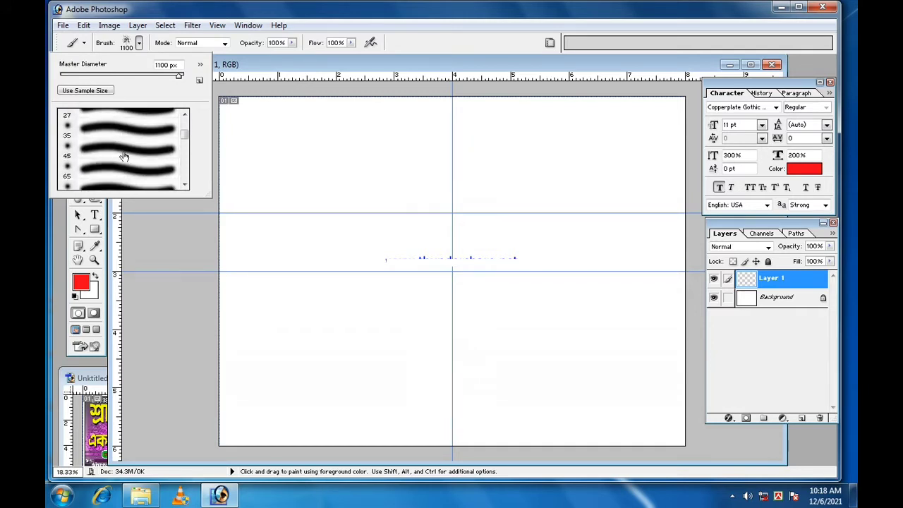
scroll(123, 157, "down", 1)
scroll(124, 158, "up", 6)
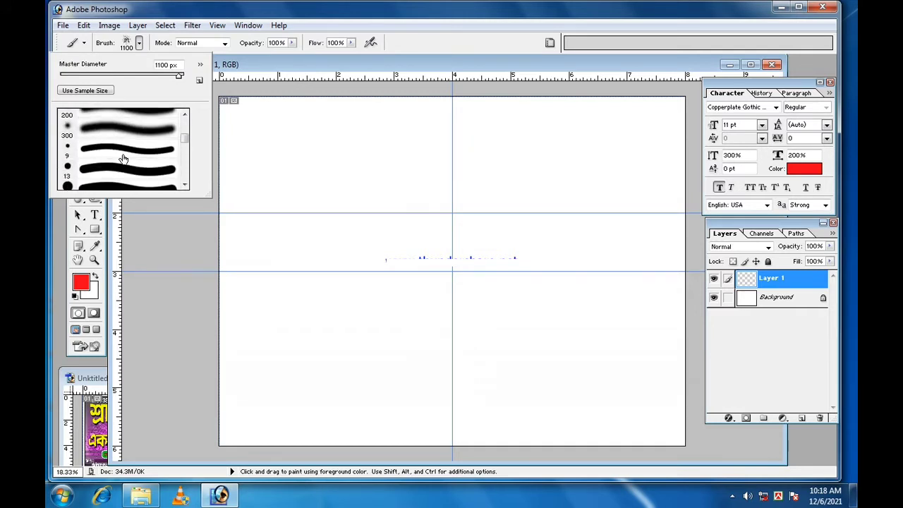
scroll(123, 159, "down", 3)
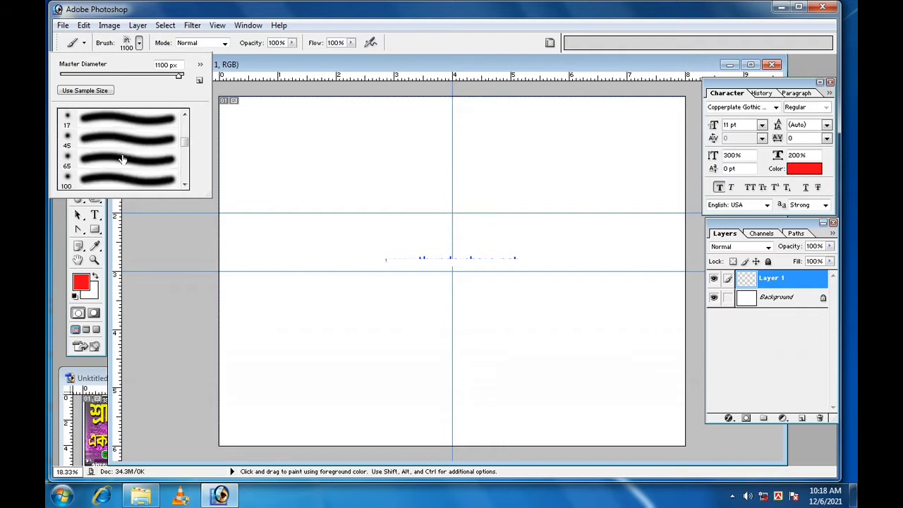
scroll(122, 160, "down", 2)
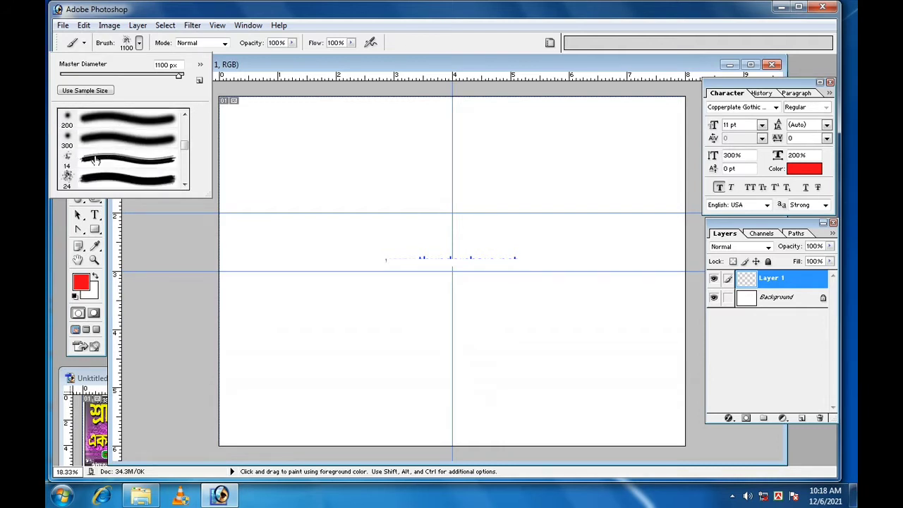
double_click(87, 161)
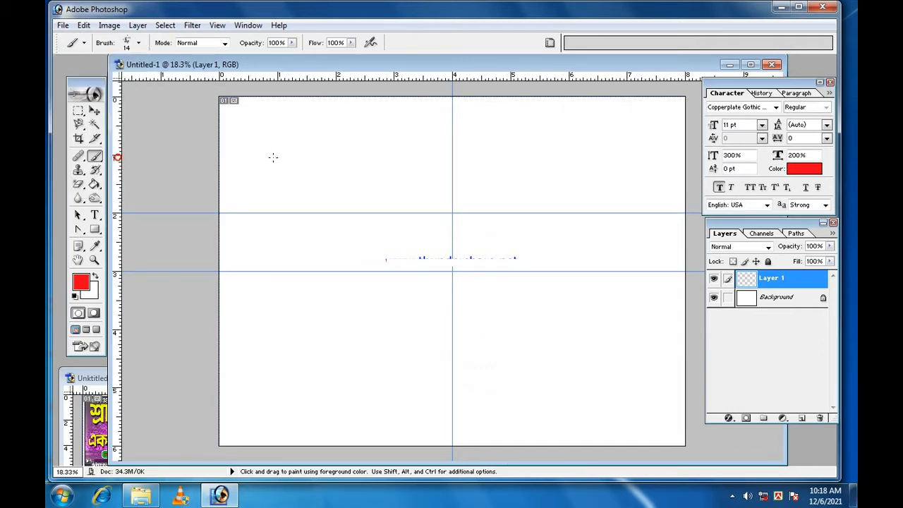
- Enlarge the spatter brush to 900 px
key("bracketright")
key("bracketright")
key("bracketright")
key("bracketright")
key("bracketright")
key("bracketright")
key("bracketright")
key("bracketright")
key("bracketright")
key("bracketright")
key("bracketright")
key("bracketright")
key("bracketright")
key("bracketright")
key("bracketright")
key("bracketright")
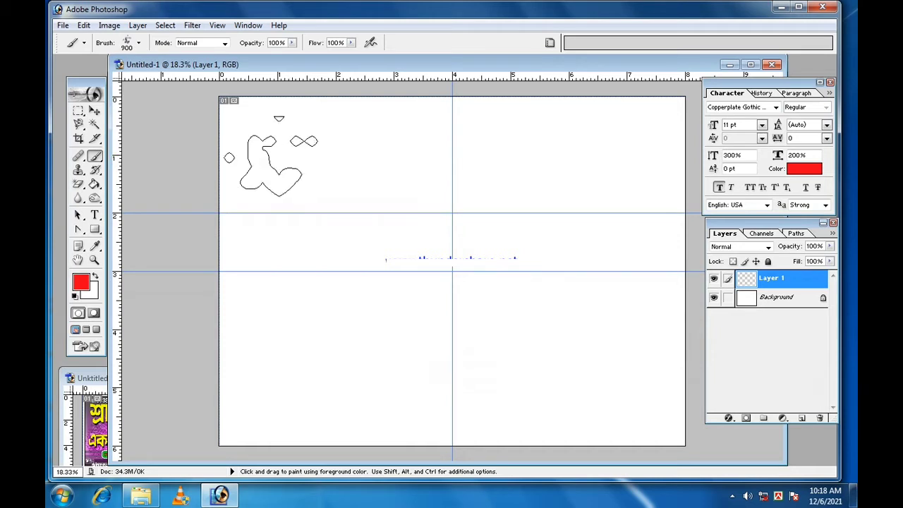
- Set the foreground color to bright magenta, EC00EC
left_click(81, 281)
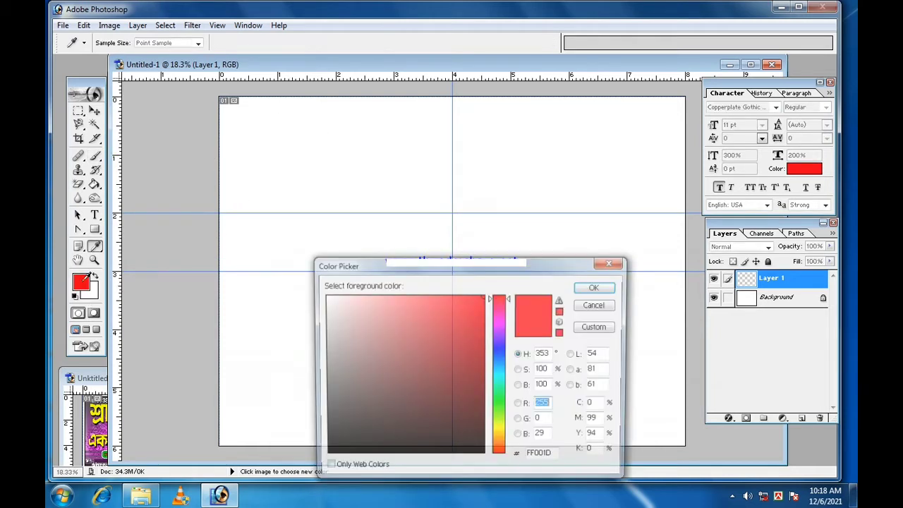
left_click(99, 427)
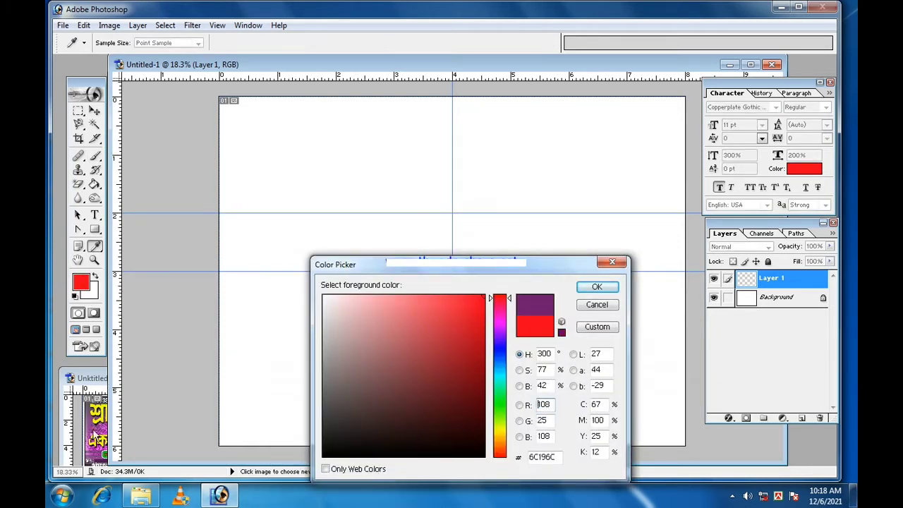
left_click_drag(503, 323, 520, 306)
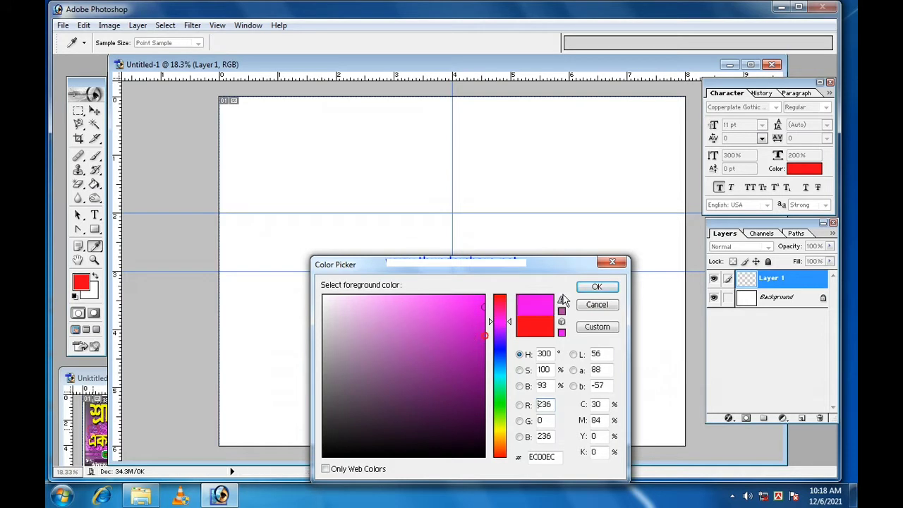
left_click(596, 287)
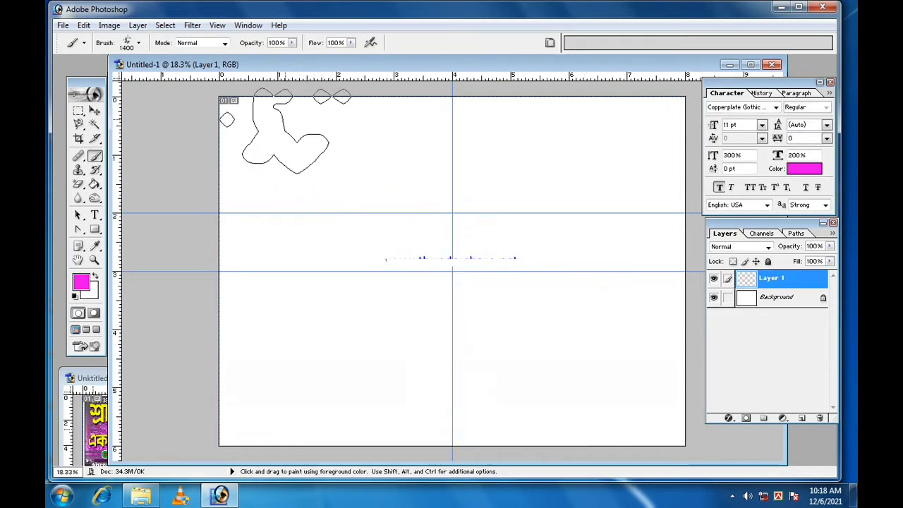
left_click_drag(285, 112, 286, 191)
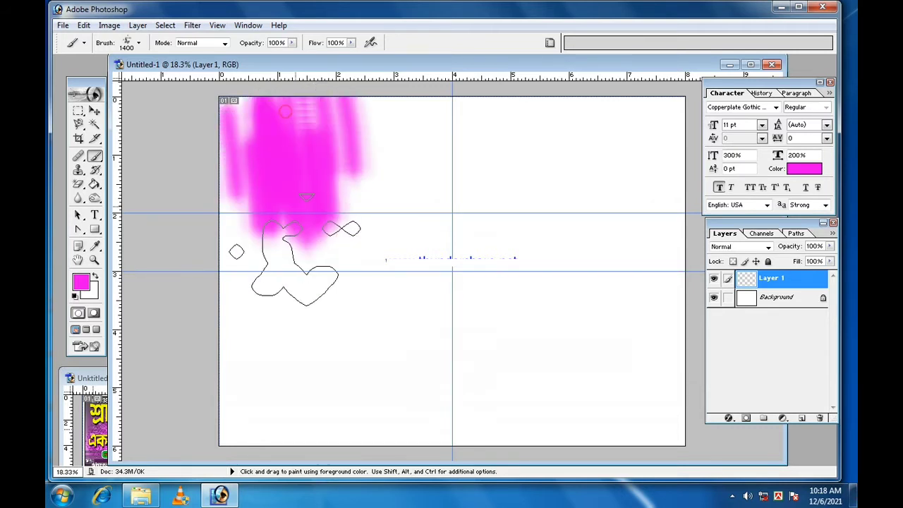
left_click(287, 444, "shift")
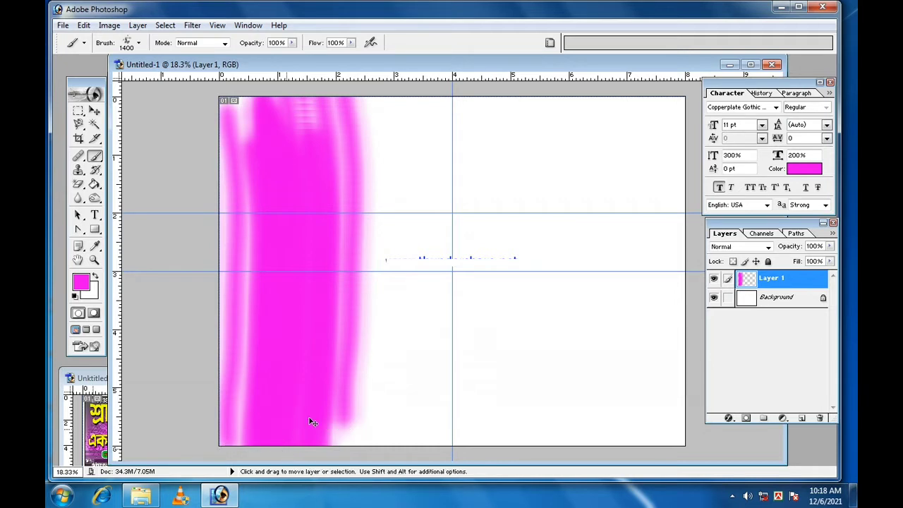
key("ctrl+z")
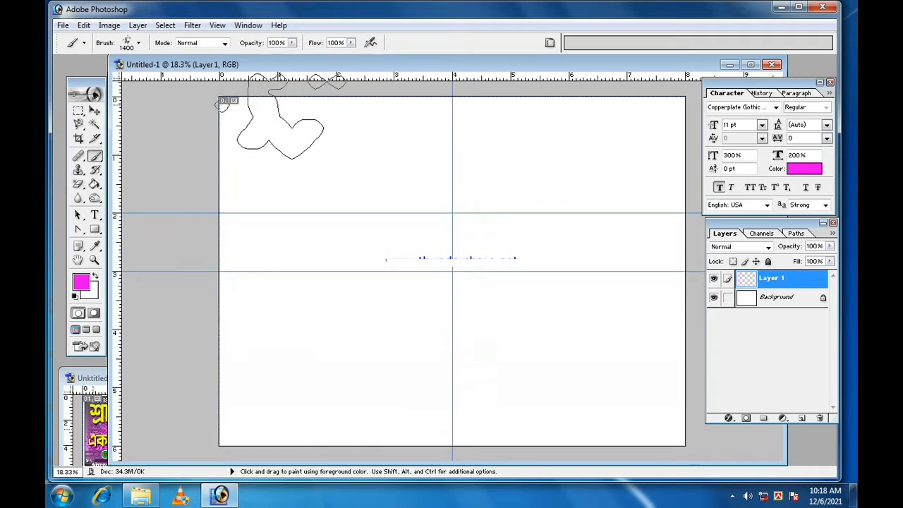
- Paint four adjacent vertical magenta strokes with the spatter brush from the top edge to the bottom edge, covering the whole canvas
left_click_drag(280, 120, 276, 165)
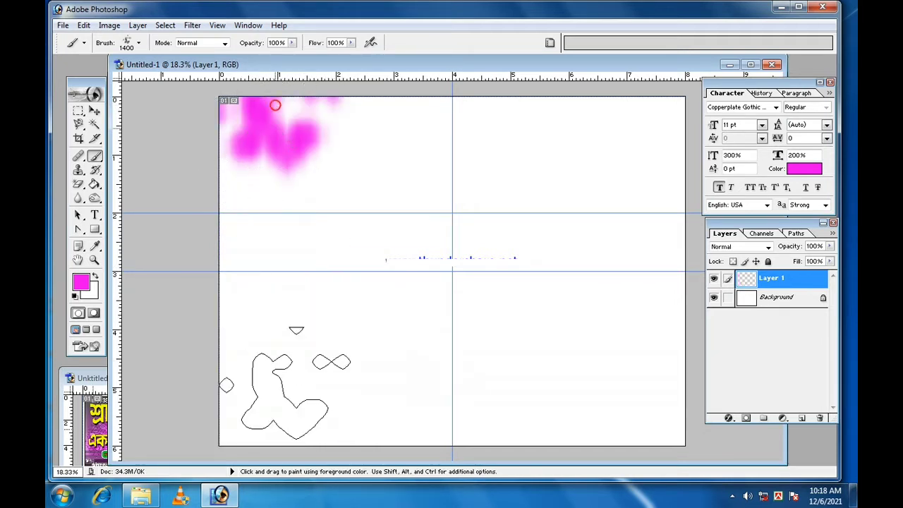
left_click_drag(280, 456, 280, 457)
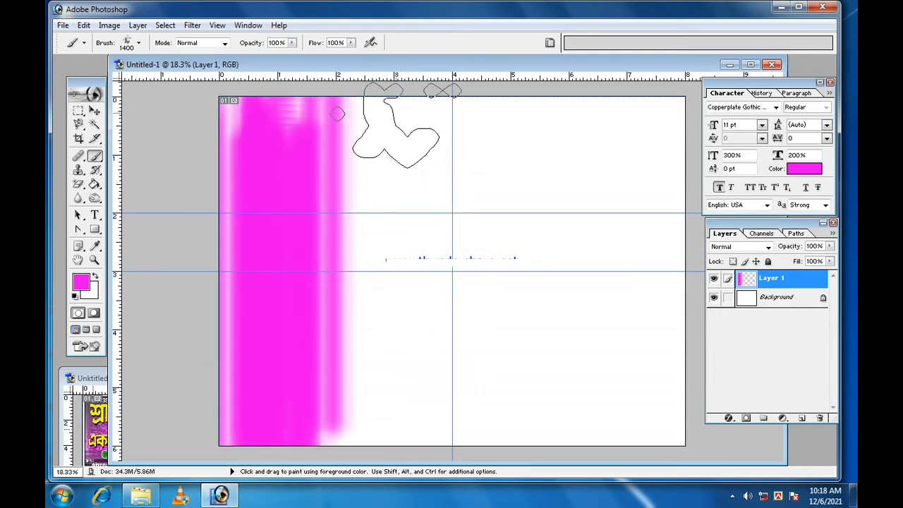
left_click_drag(393, 110, 410, 472)
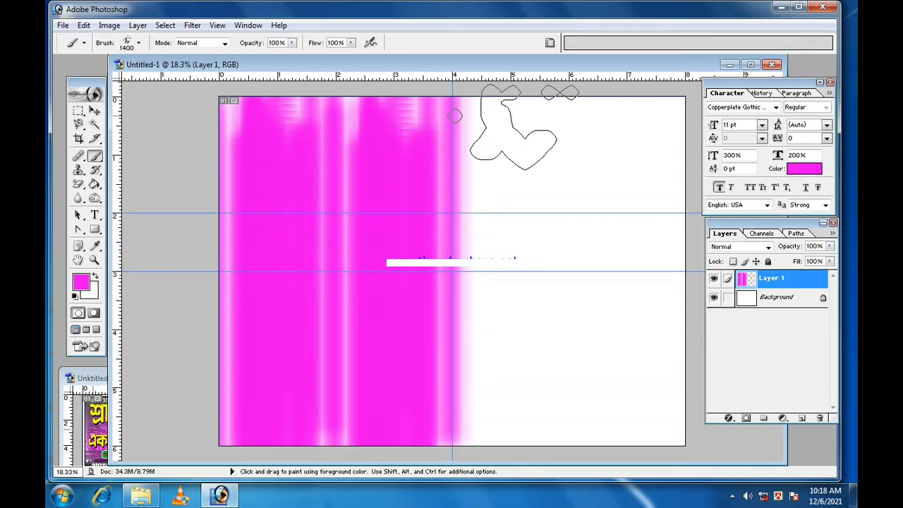
left_click(522, 129)
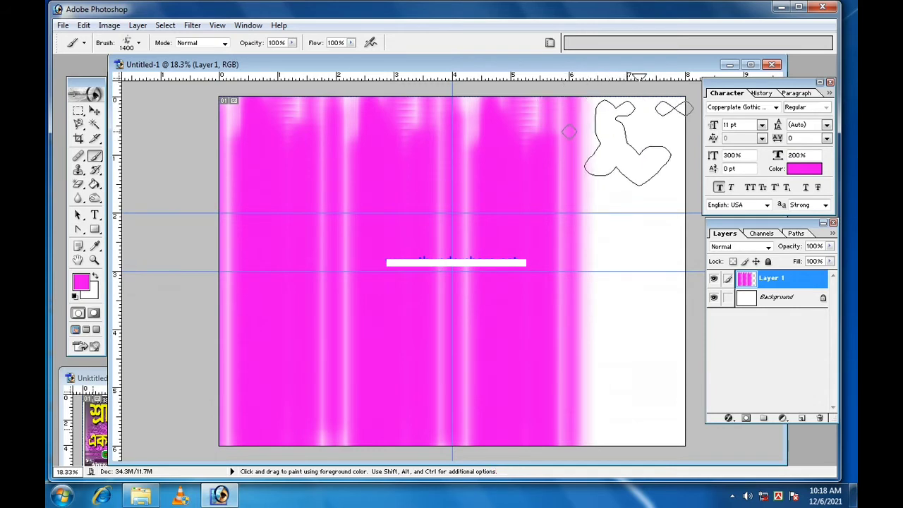
left_click(626, 141)
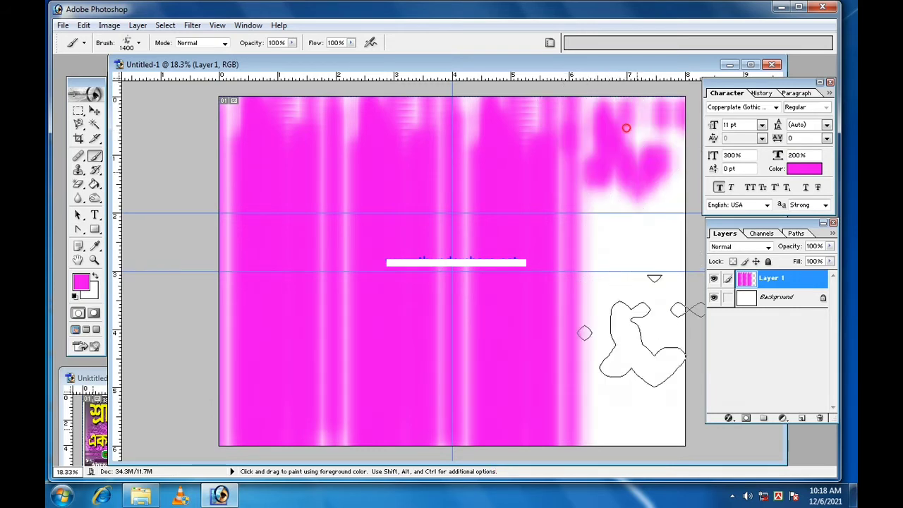
left_click(635, 381, "shift")
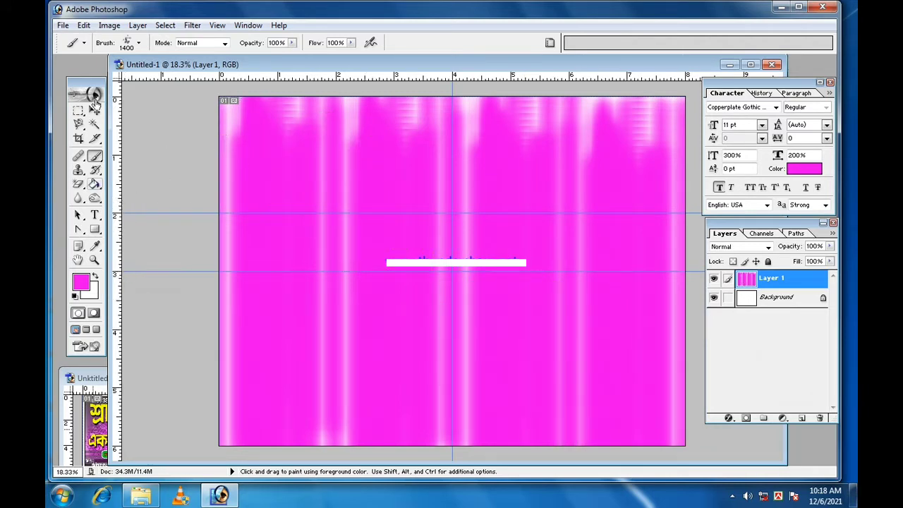
- Choose the 300 px soft round brush tip and enlarge it to 1200 px
left_click(134, 43)
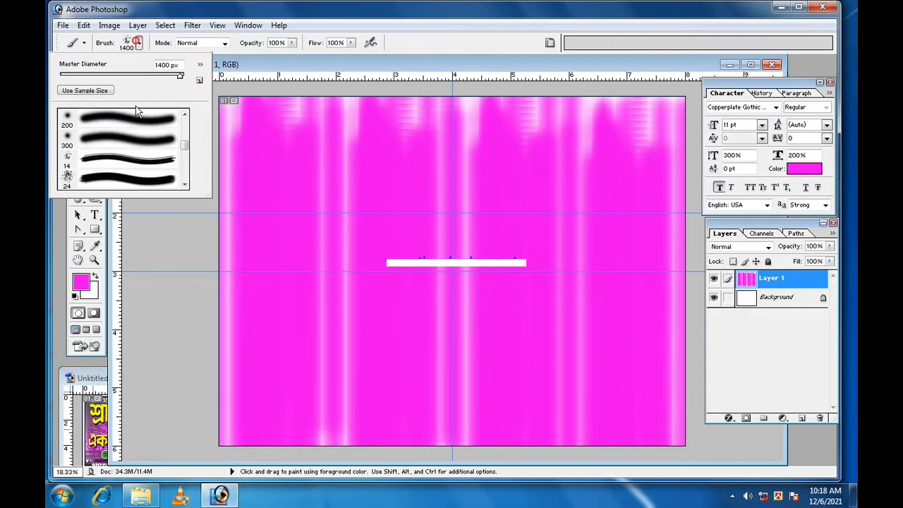
double_click(119, 136)
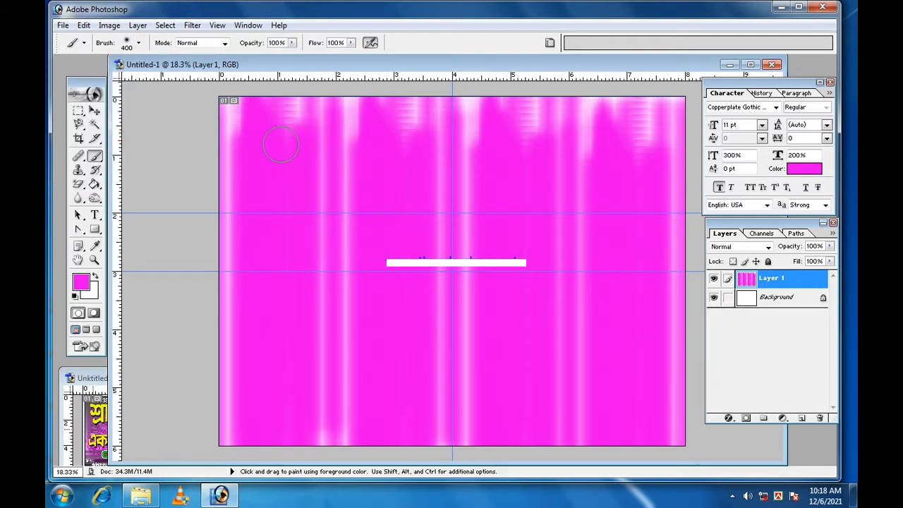
key("bracketright")
key("bracketright")
key("bracketright")
key("bracketright")
key("bracketright")
key("bracketright")
key("bracketright")
key("bracketright")
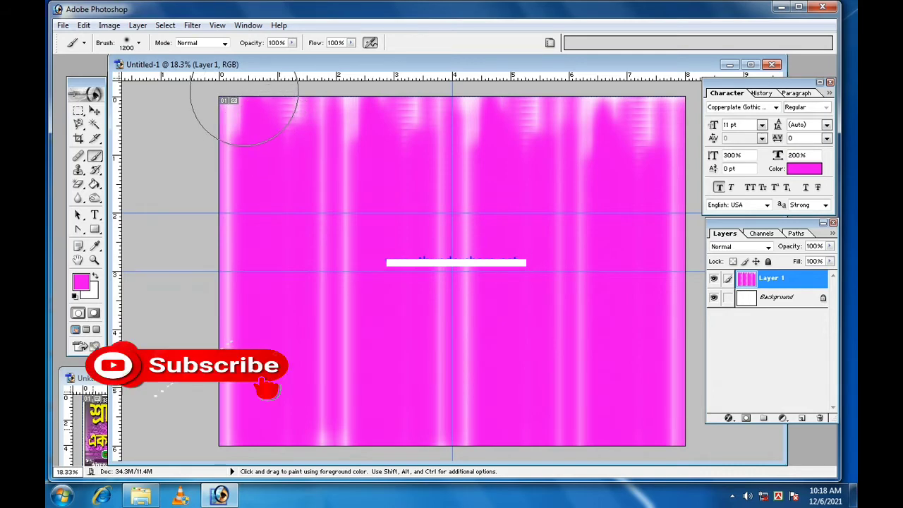
- Set the foreground color to dark gray, 656565
left_click(81, 282)
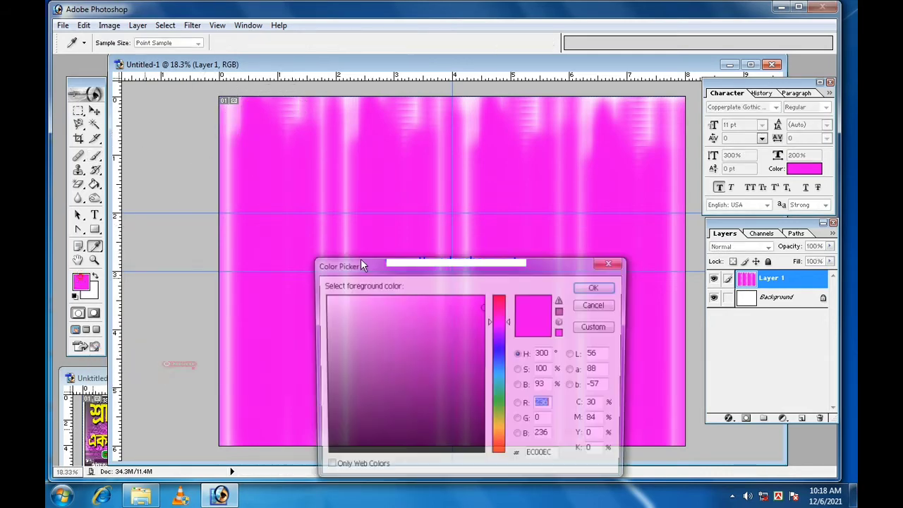
mouse_move(383, 365)
left_mouse_down()
mouse_move(305, 365)
mouse_move(288, 393)
left_mouse_up()
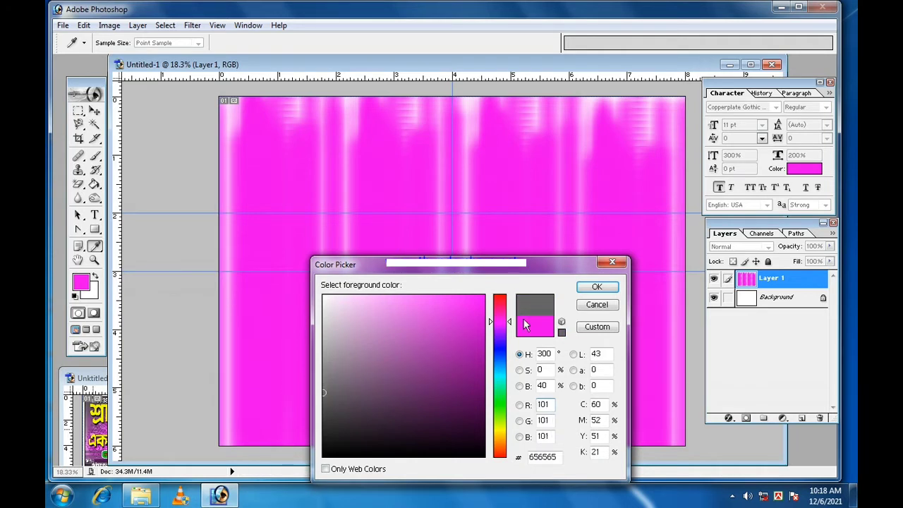
left_click(596, 287)
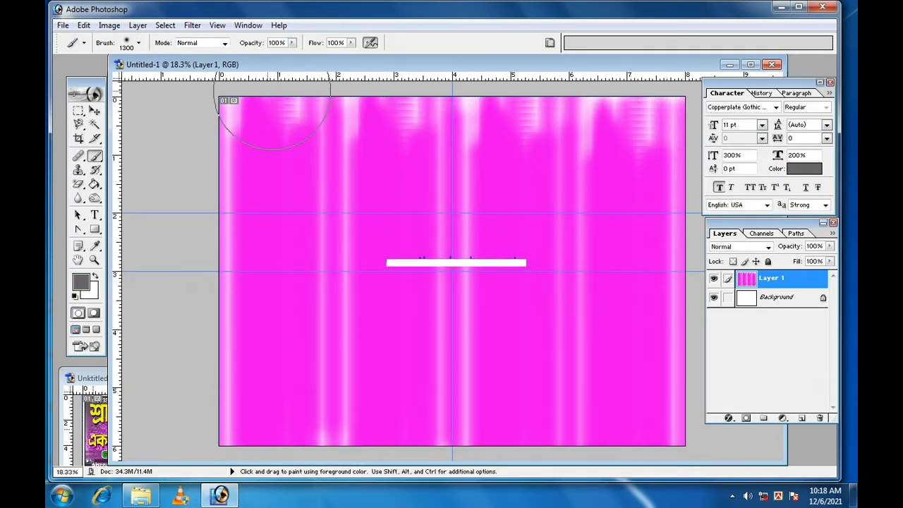
- Enlarge the soft brush to 1400 px and paint a gray band along the canvas's top edge
key("bracketright")
left_click_drag(259, 86, 698, 83)
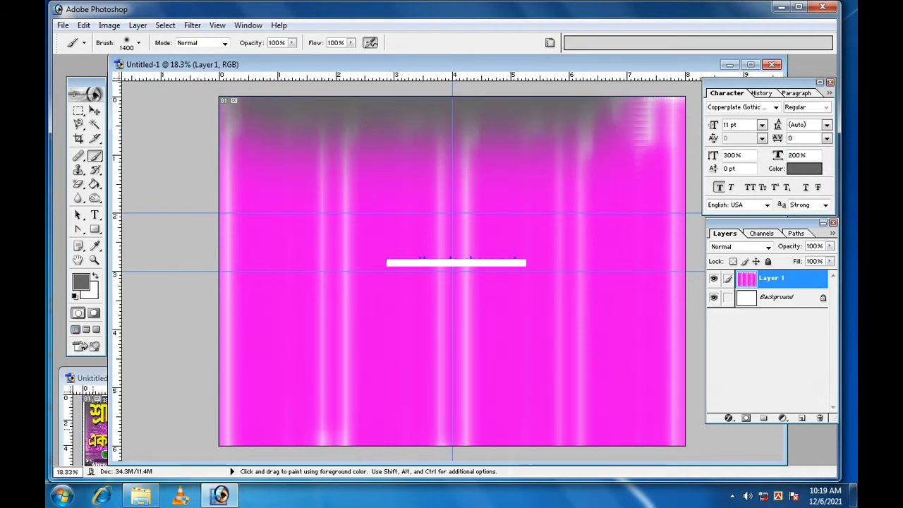
left_click(256, 128)
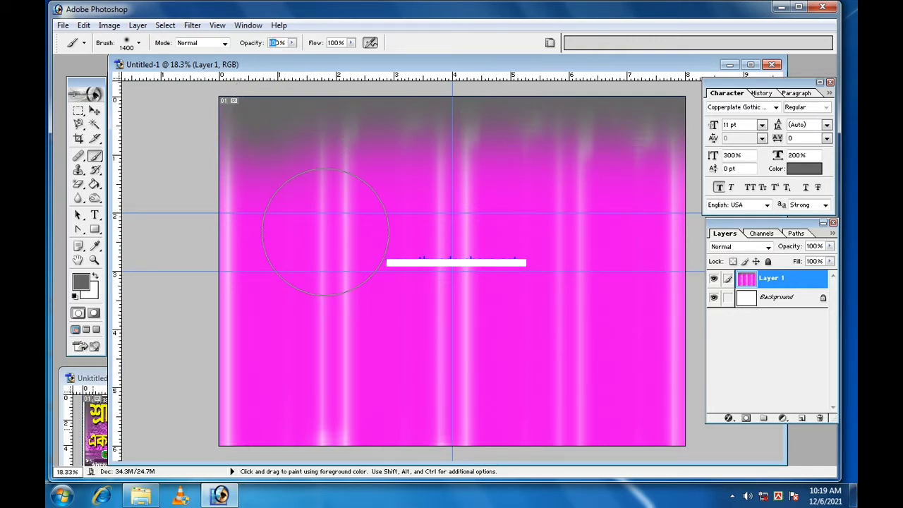
- Lower the brush opacity to 50% and dab gray across the canvas just below the top band to soften its fade
left_click(264, 185)
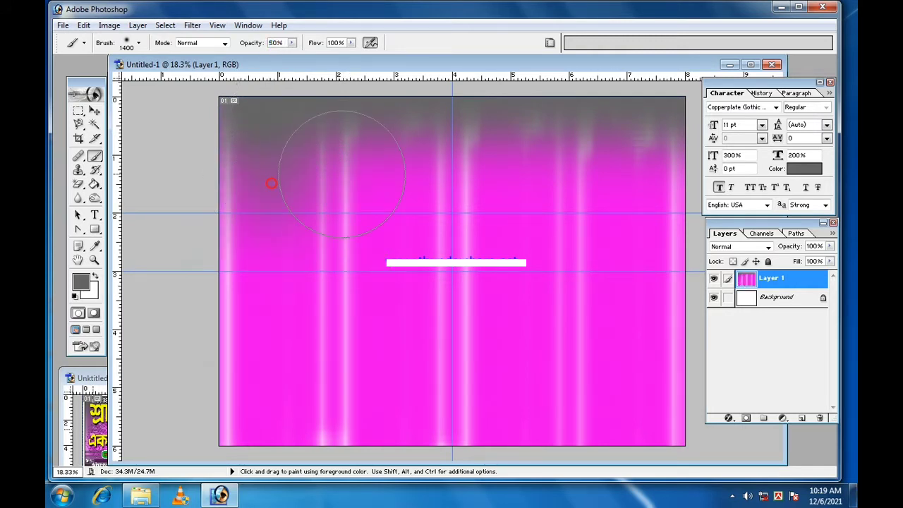
left_click(377, 165)
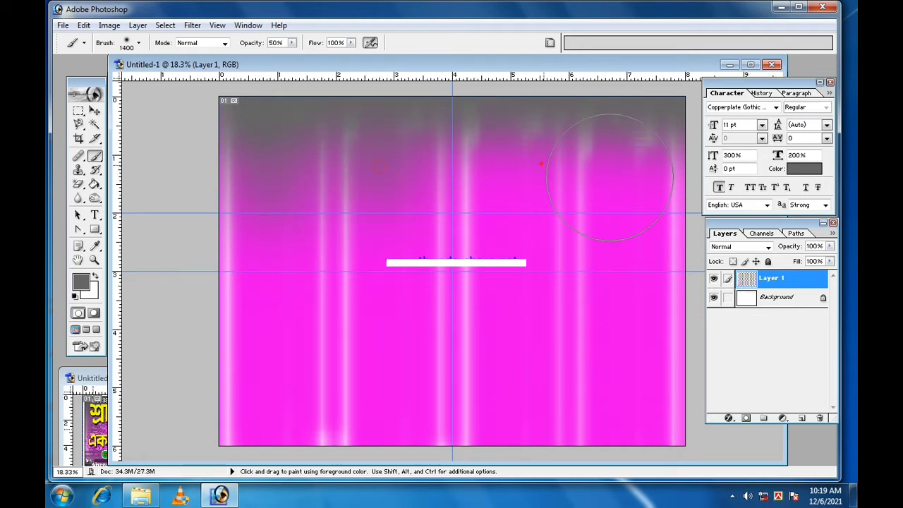
left_click(541, 163)
left_click(644, 172)
- Paint two overlapping gray strokes at 50% opacity along the canvas's bottom edge
scroll(249, 471, "up", 1)
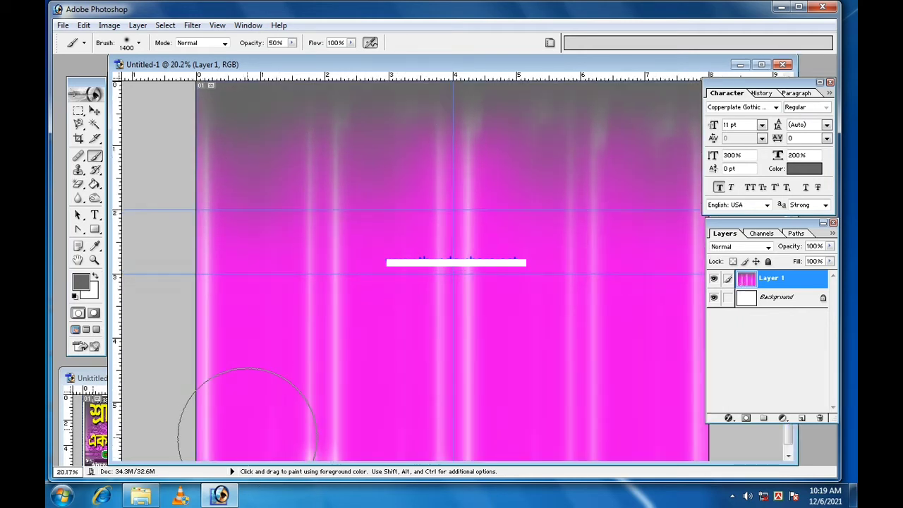
key("ctrl+minus")
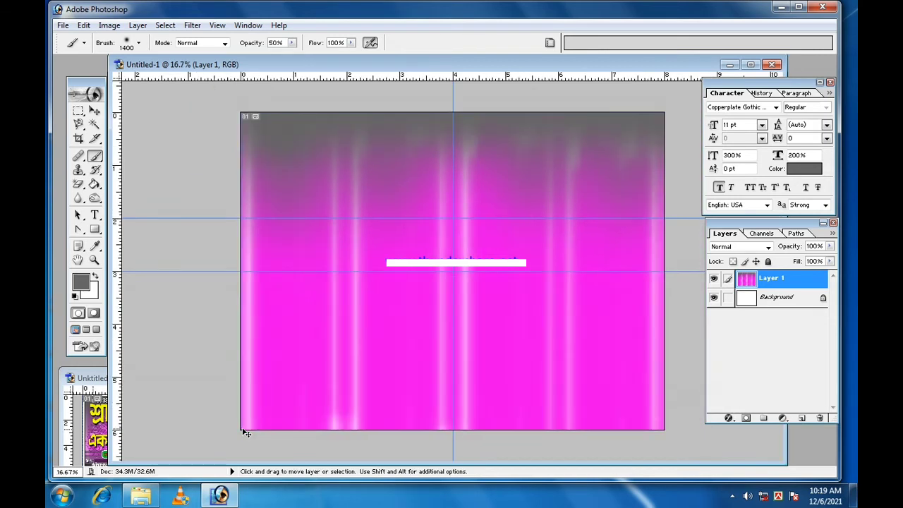
mouse_move(246, 425)
left_mouse_down()
mouse_move(300, 439)
mouse_move(457, 459)
mouse_move(652, 454)
left_mouse_up()
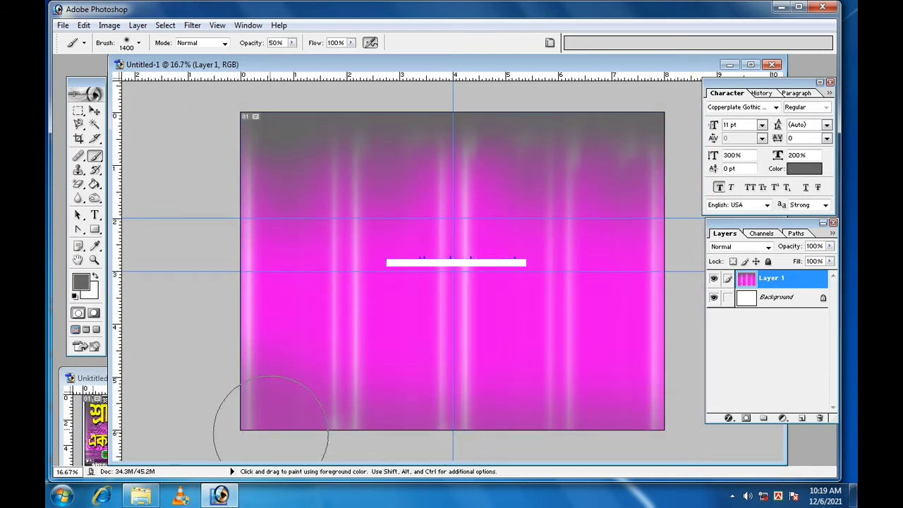
mouse_move(271, 428)
left_mouse_down()
mouse_move(313, 419)
mouse_move(713, 424)
left_mouse_up()
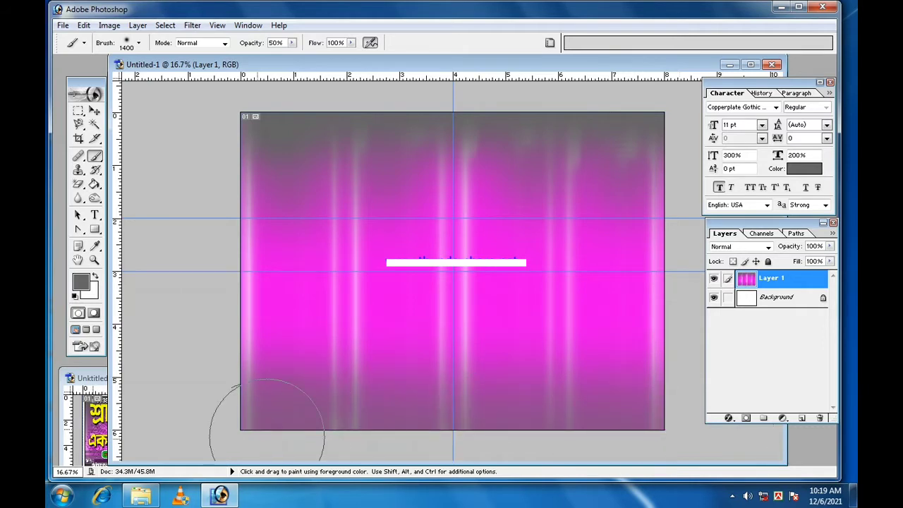
- Add a new layer above the painted background and select the entire canvas
key("ctrl+minus")
key("ctrl+plus")
left_click(800, 418)
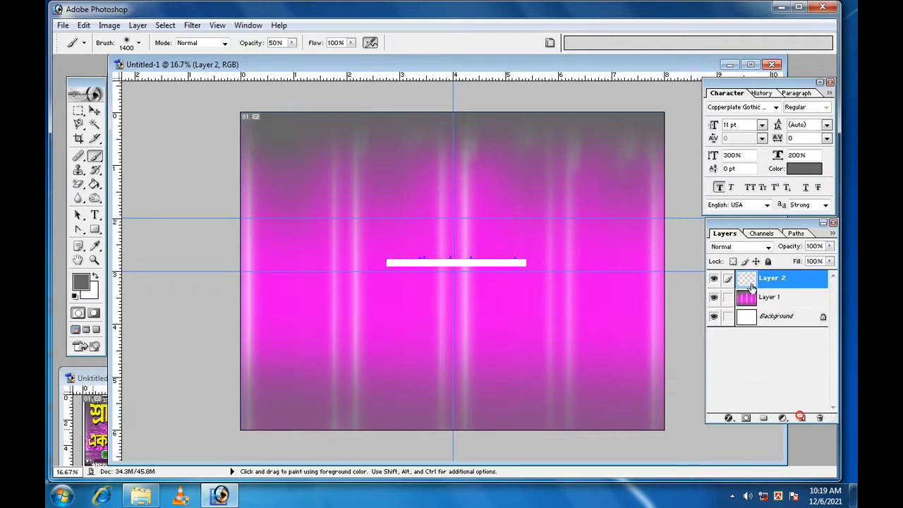
left_click(78, 111)
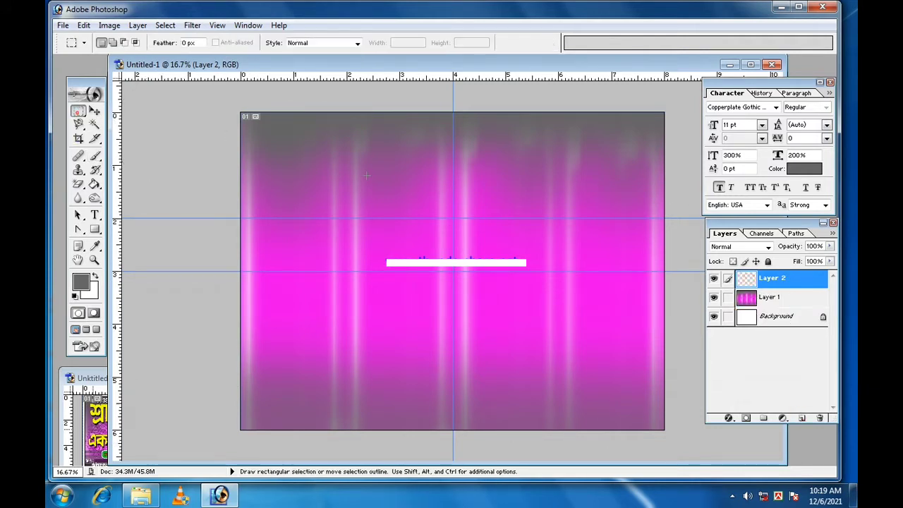
right_click(366, 176)
left_click(402, 185)
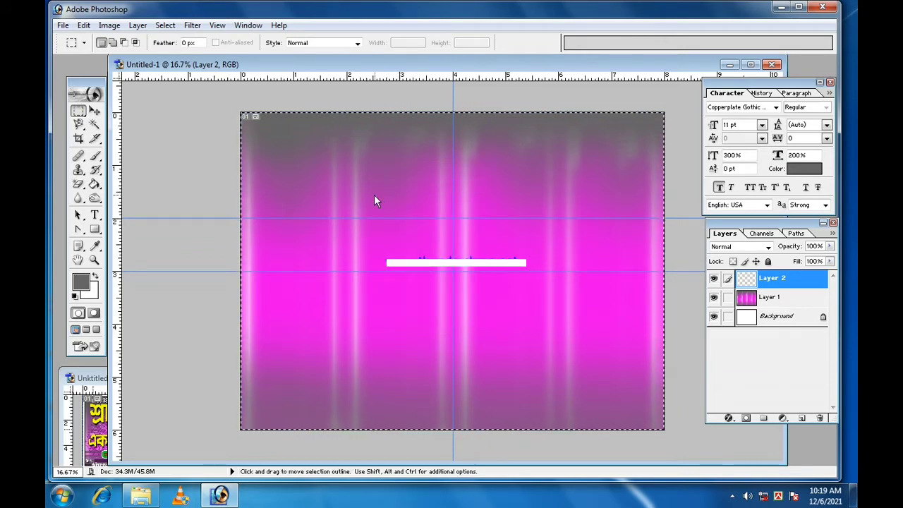
- Stroke the canvas selection on the new layer with a 30 px white (FFFFFF) line placed inside
right_click(375, 196)
left_click(419, 385)
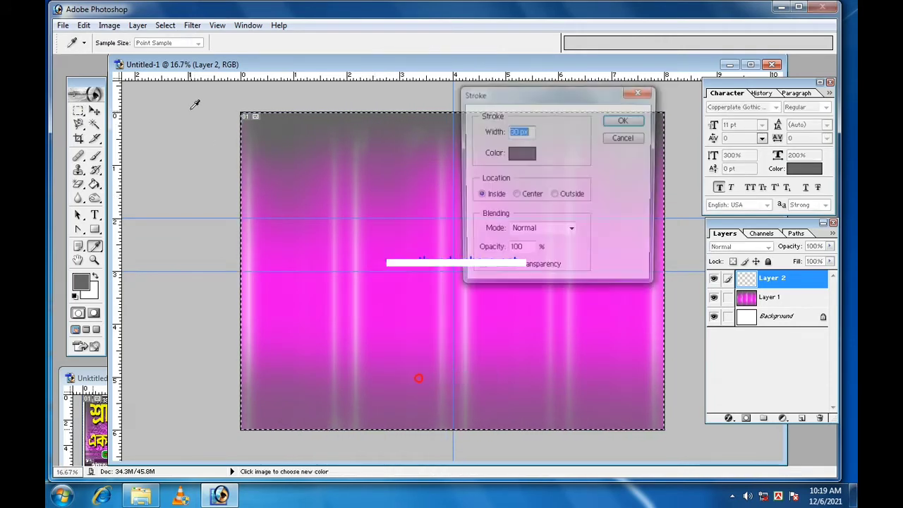
left_click(517, 158)
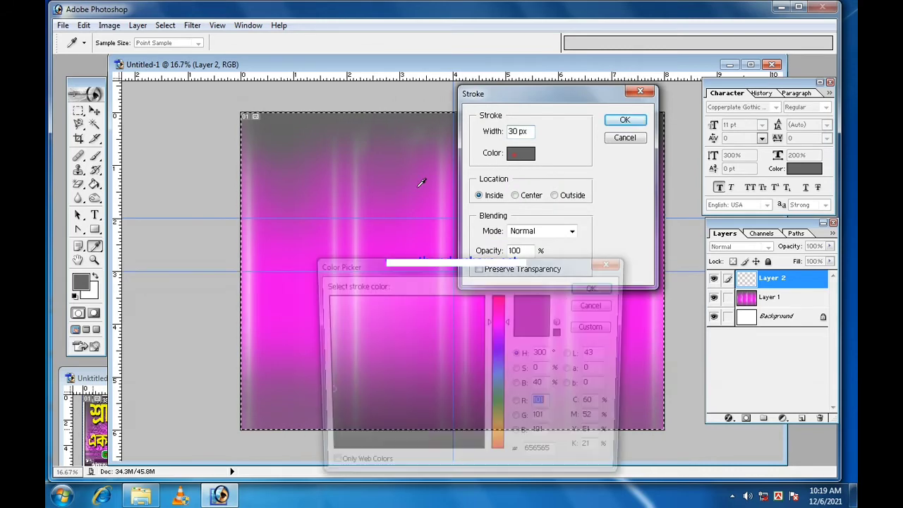
left_click_drag(358, 341, 262, 263)
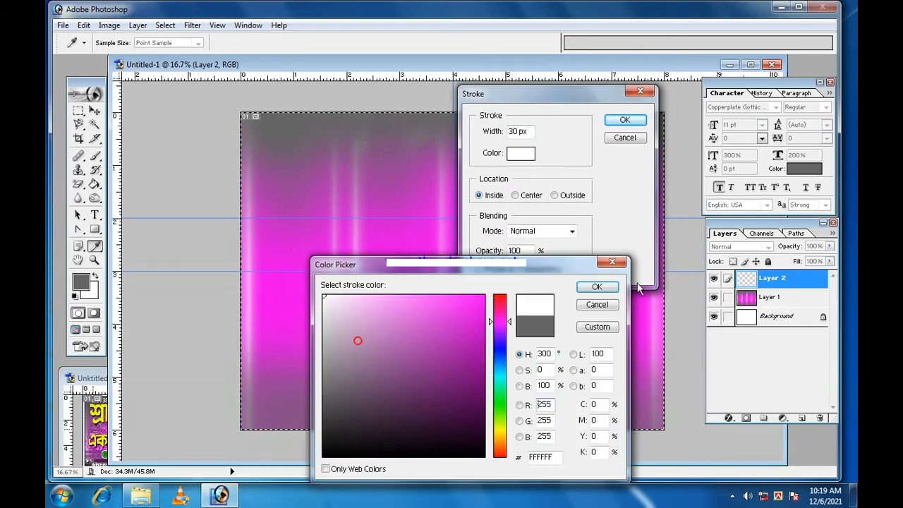
left_click(597, 287)
left_click(618, 120)
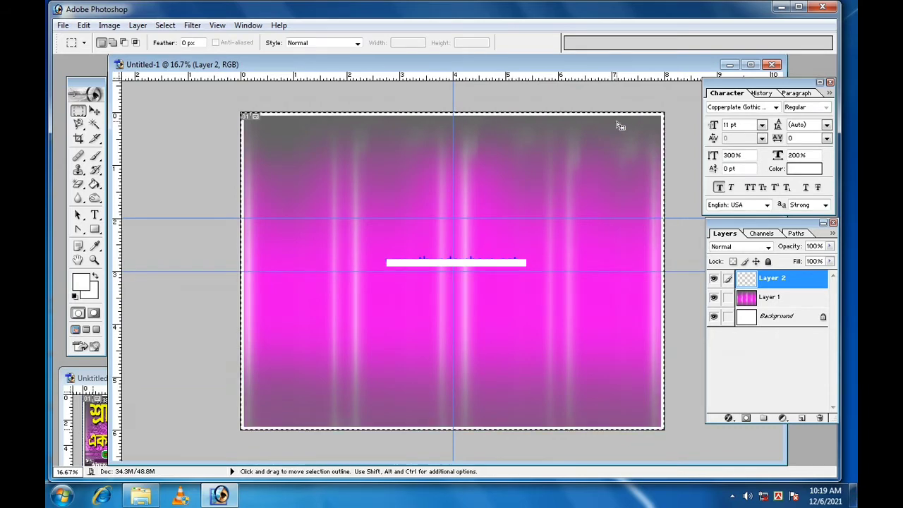
- Apply a second, wider white inside stroke to the same selection to thicken the border
right_click(518, 167)
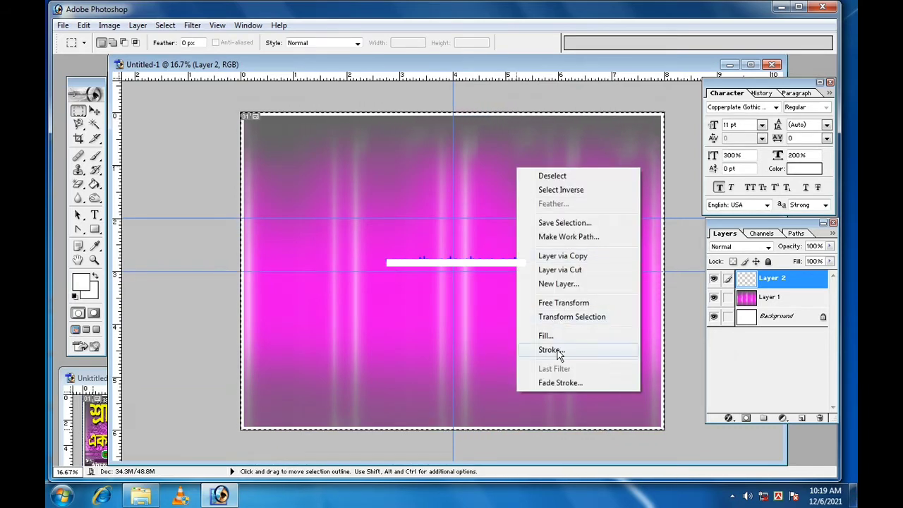
left_click(551, 349)
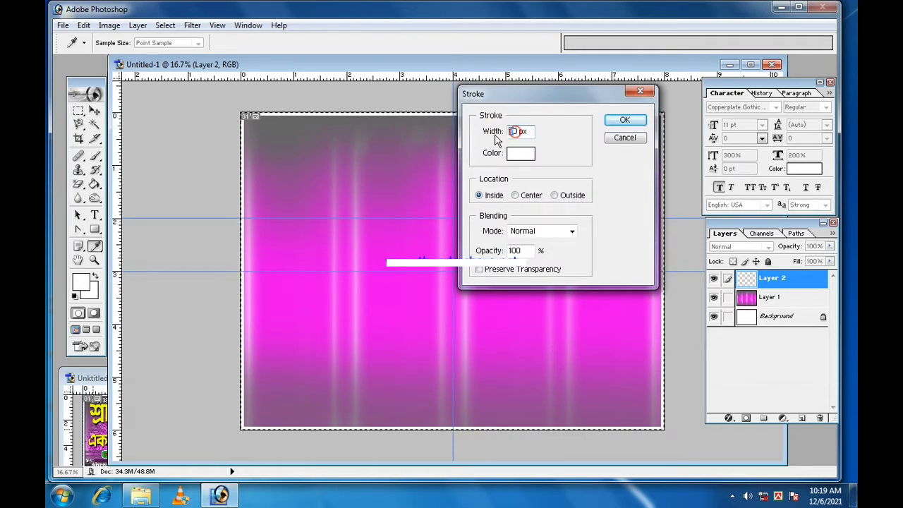
key("Return")
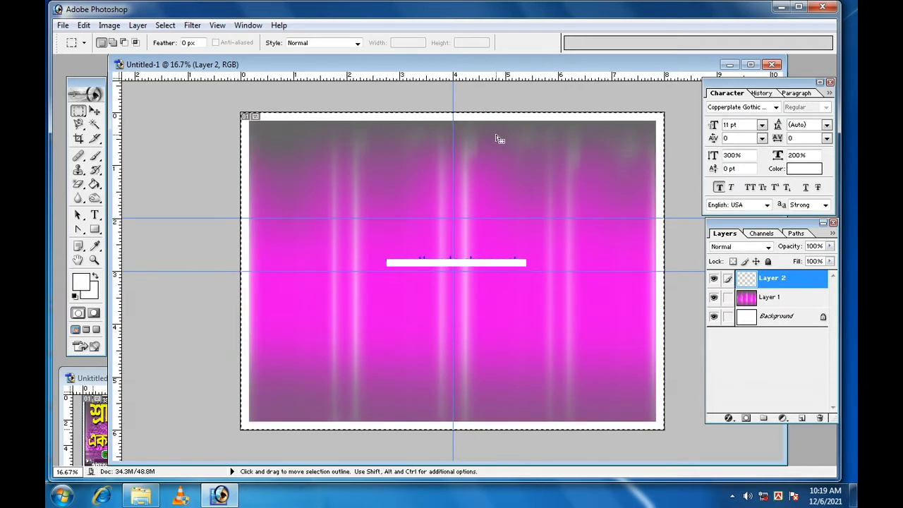
- Make Layer 1 active and deselect the canvas selection
scroll(486, 187, "down", 1)
scroll(489, 191, "up", 1)
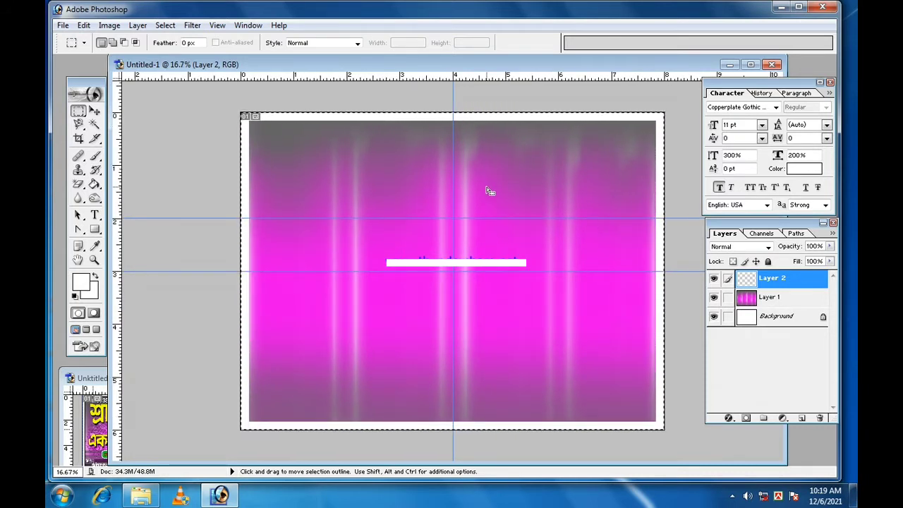
scroll(489, 192, "up", 1)
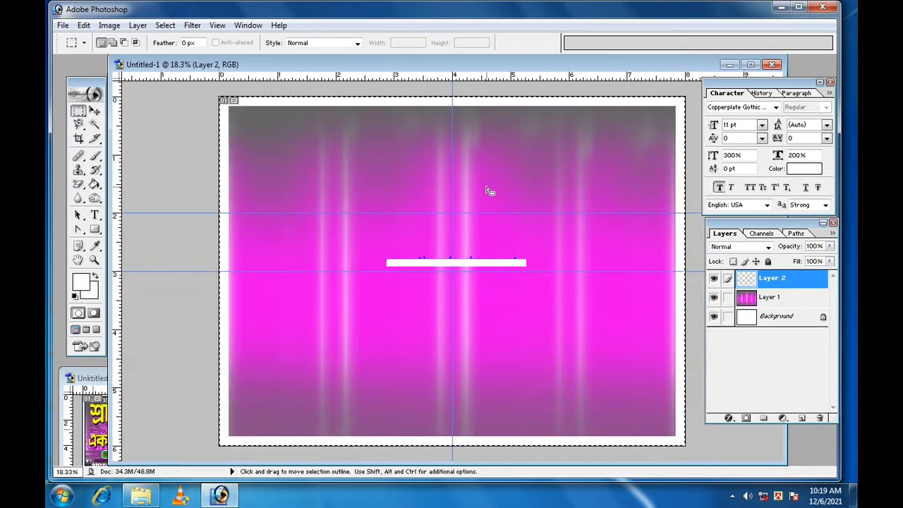
left_click(767, 297)
right_click(467, 248)
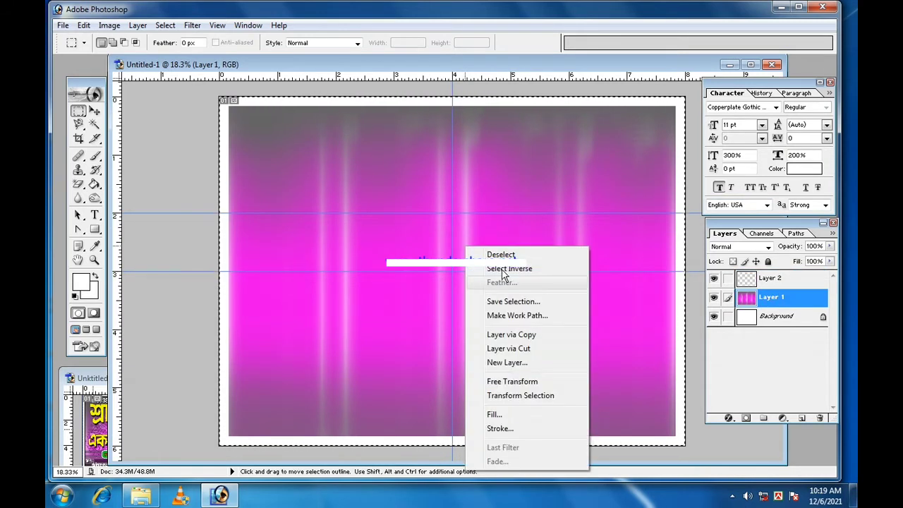
left_click(499, 255)
- Add a black 15 px Stroke layer style positioned outside to the white border on Layer 2
left_click(768, 280)
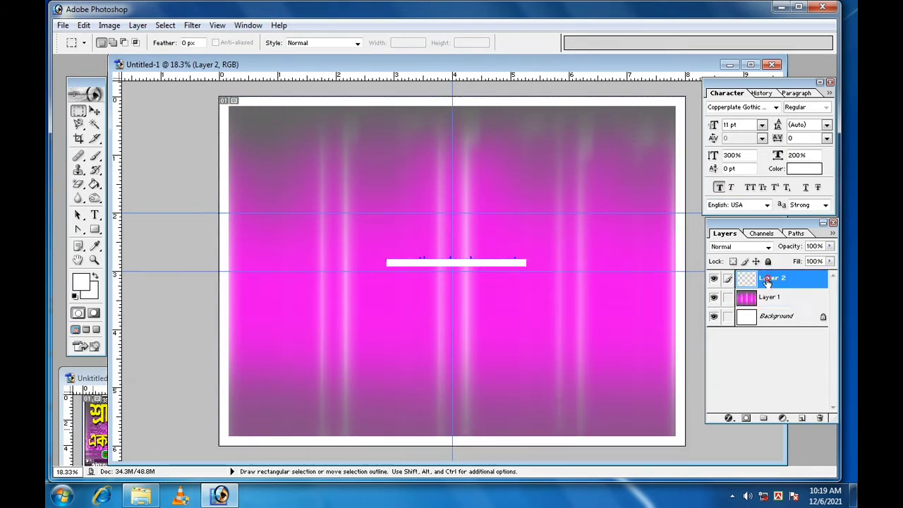
right_click(758, 279)
left_click(608, 262)
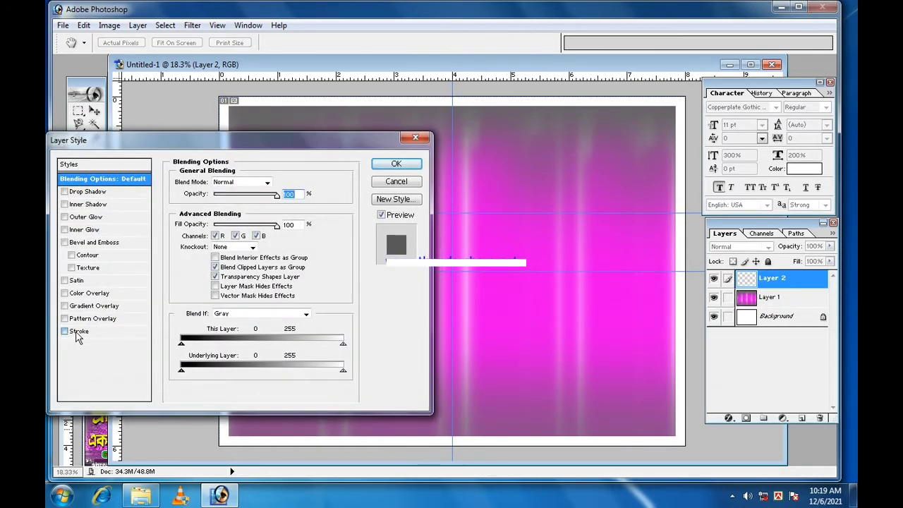
left_click(78, 330)
left_click(205, 255)
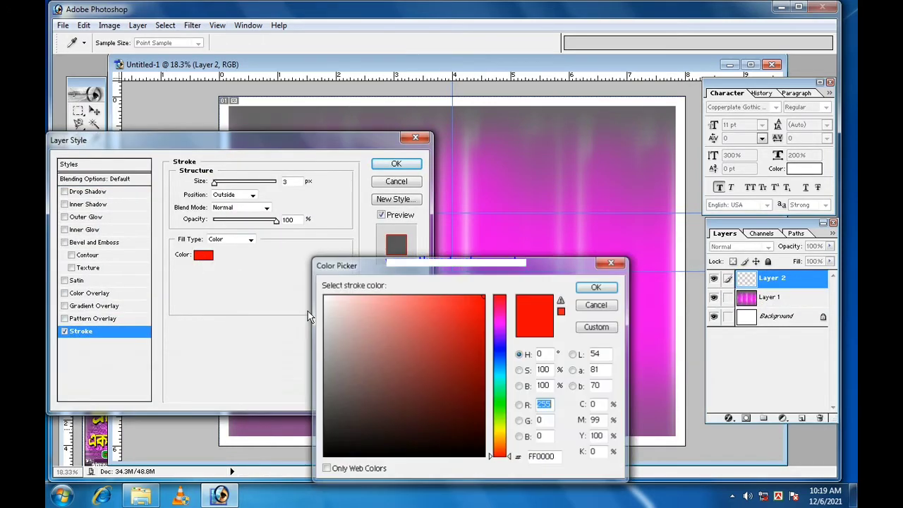
left_click_drag(348, 372, 322, 458)
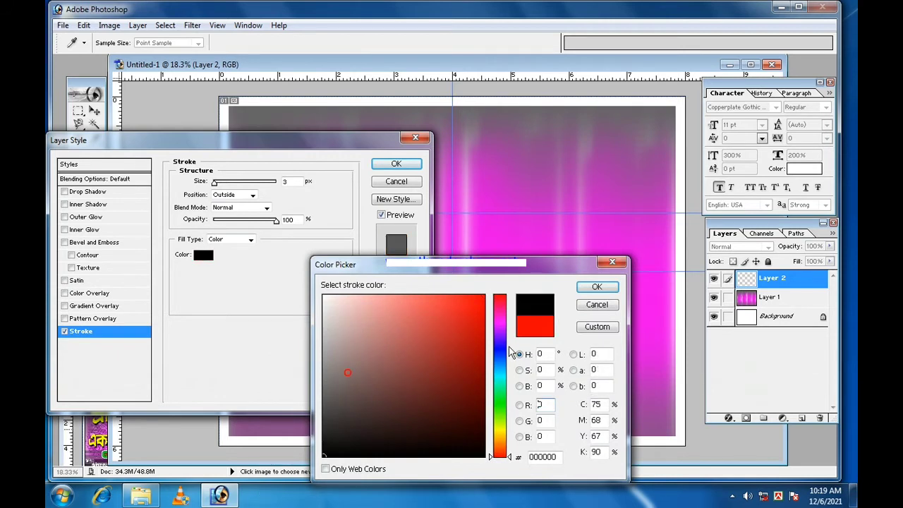
left_click(597, 287)
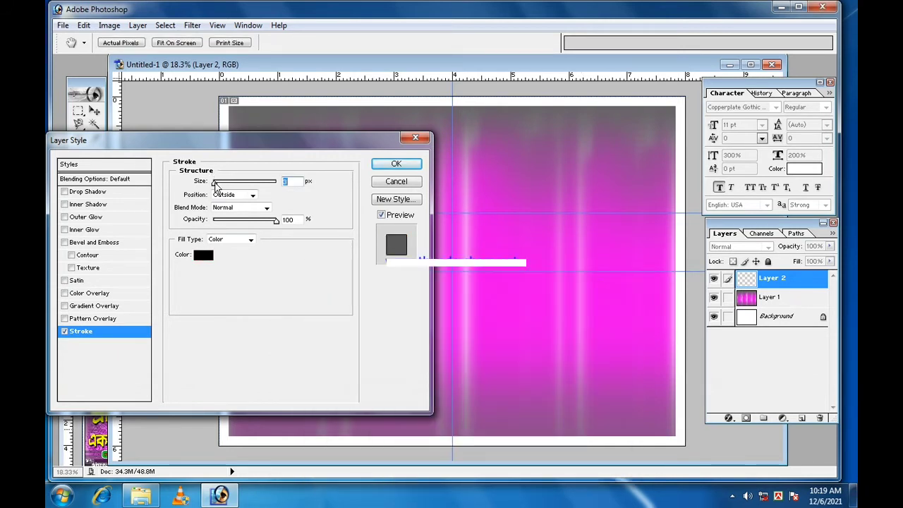
left_click_drag(216, 185, 223, 184)
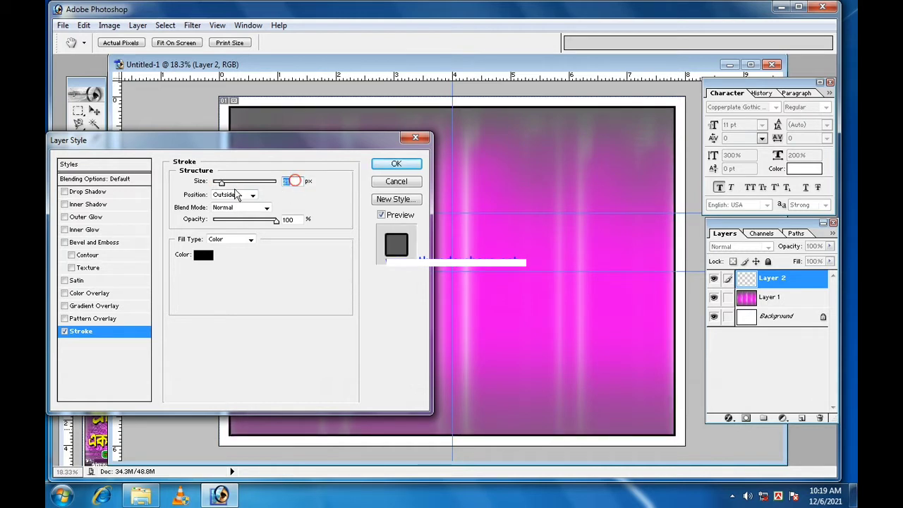
type("15")
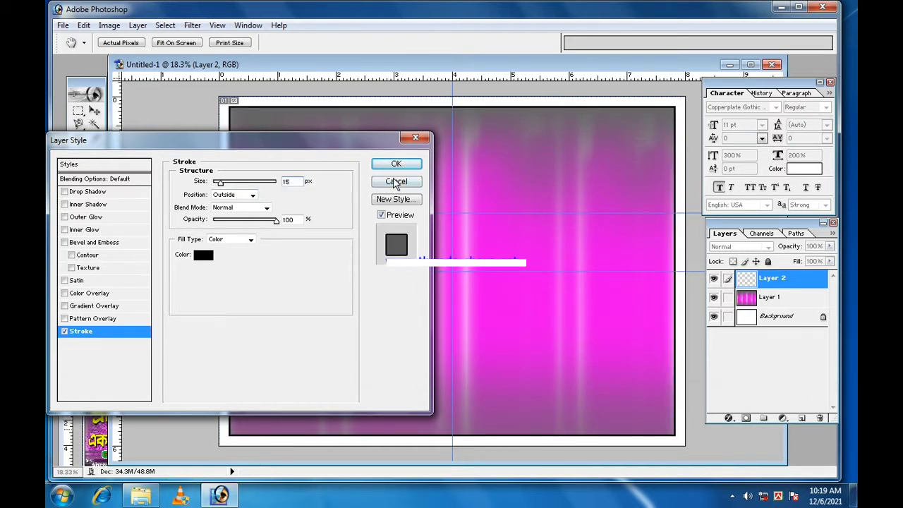
left_click(397, 165)
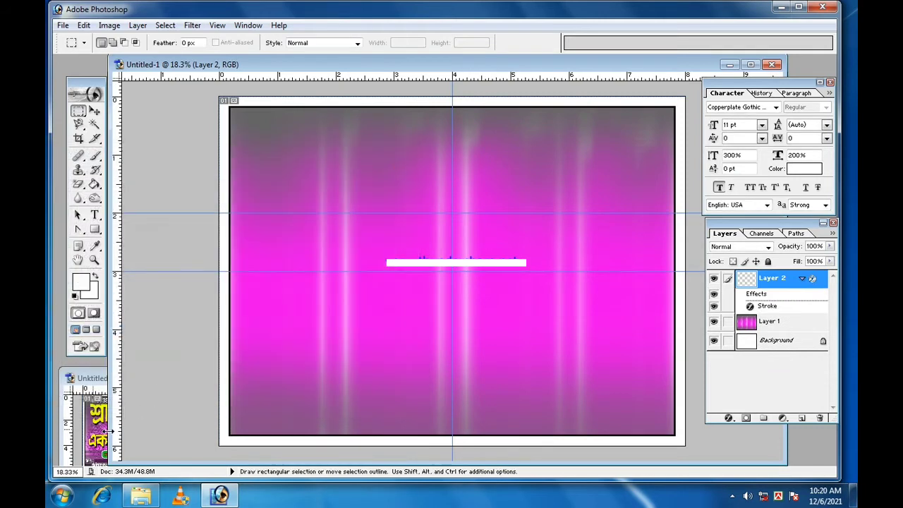
- Copy the music-notes artwork on Layer 8 of Unktitled-1.psd into the banner and place it beneath Layer 2, slightly higher on the canvas
left_click(97, 431)
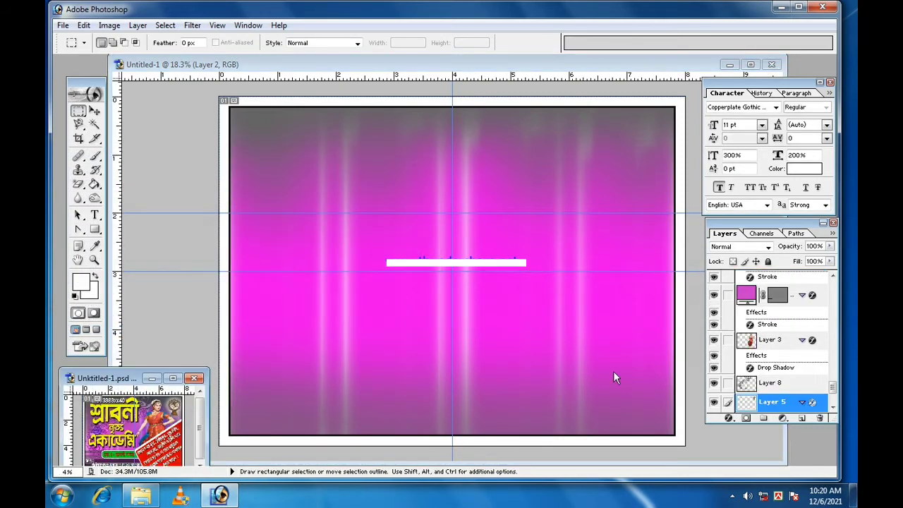
left_click(760, 388)
left_click(94, 111)
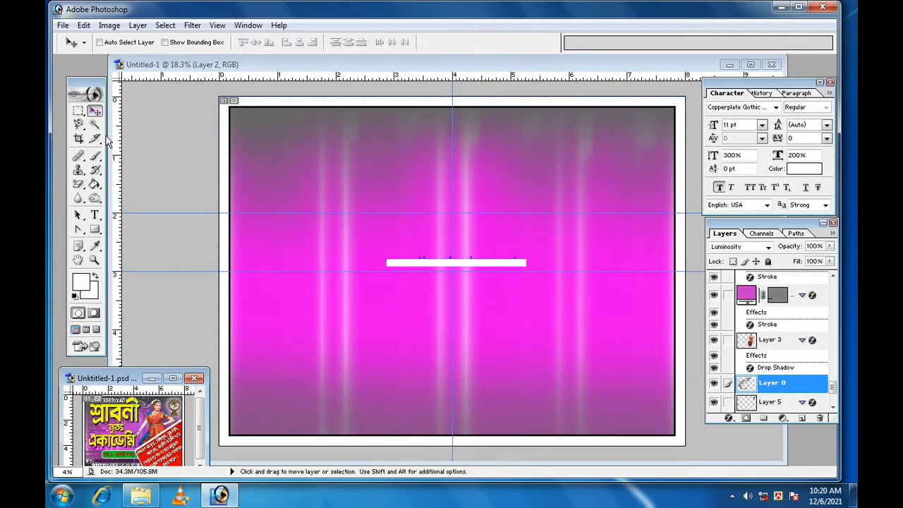
mouse_move(129, 422)
left_mouse_down()
mouse_move(399, 286)
mouse_move(374, 278)
mouse_move(381, 285)
left_mouse_up()
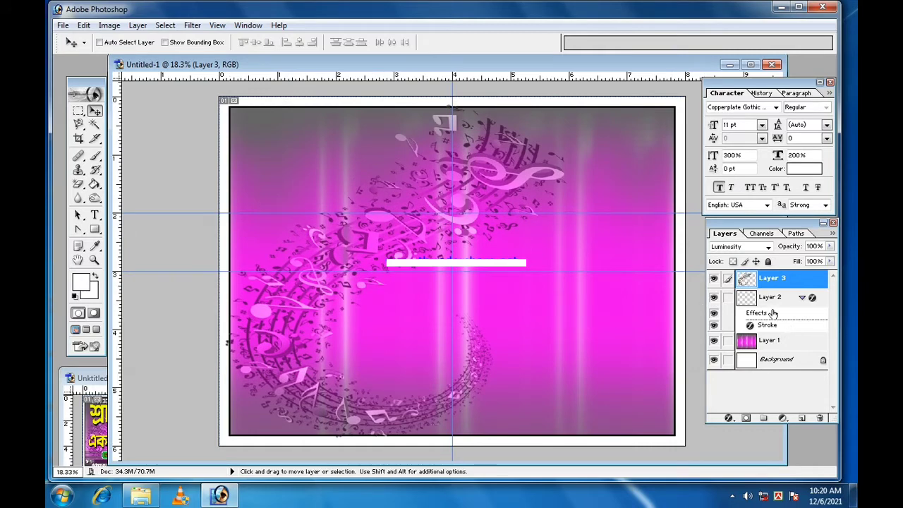
left_click_drag(779, 282, 774, 339)
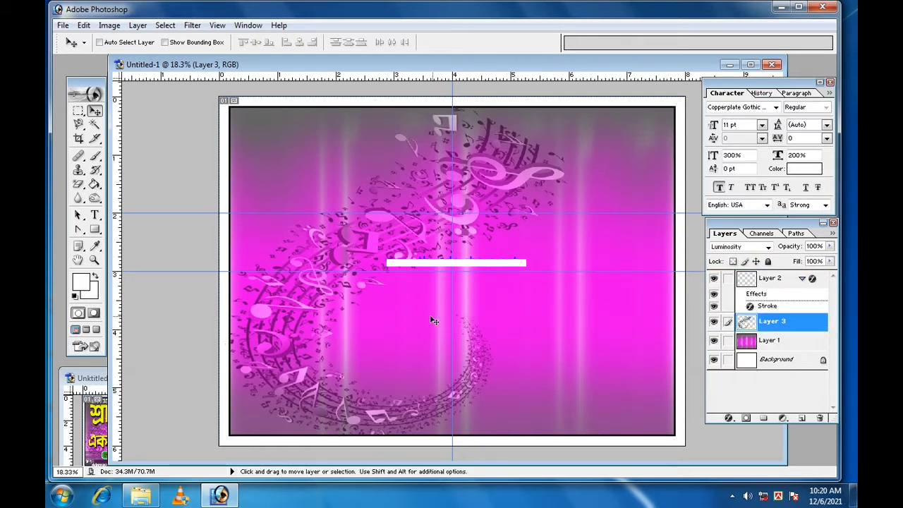
left_click_drag(419, 311, 419, 297)
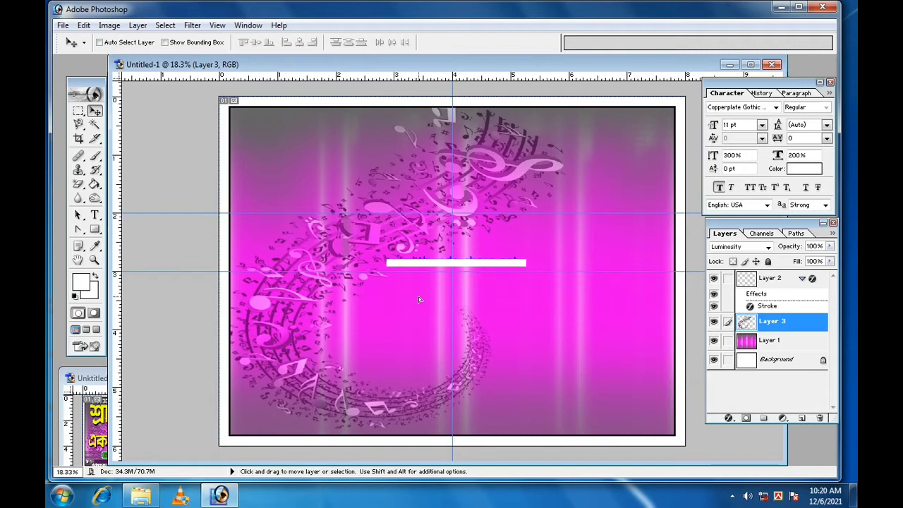
- Try the Normal blend mode on the music-notes layer and return it to Luminosity
left_click(768, 247)
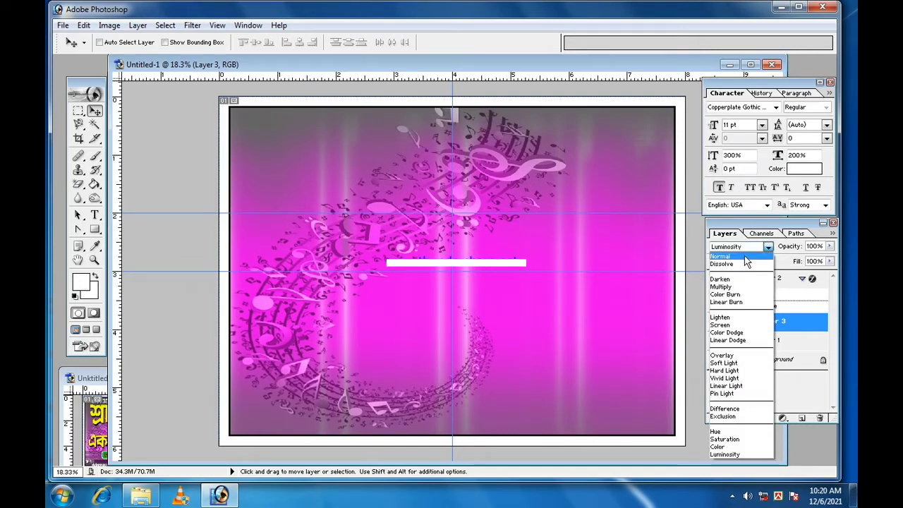
left_click(744, 257)
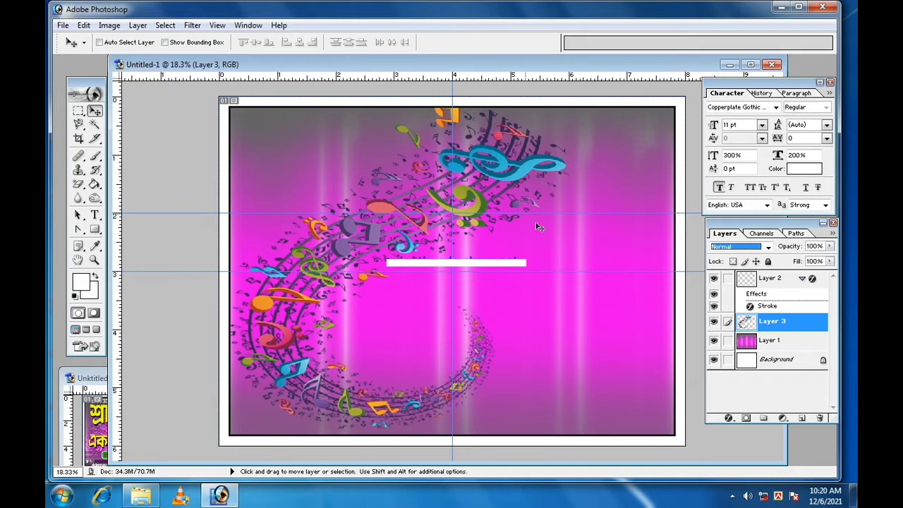
left_click(768, 246)
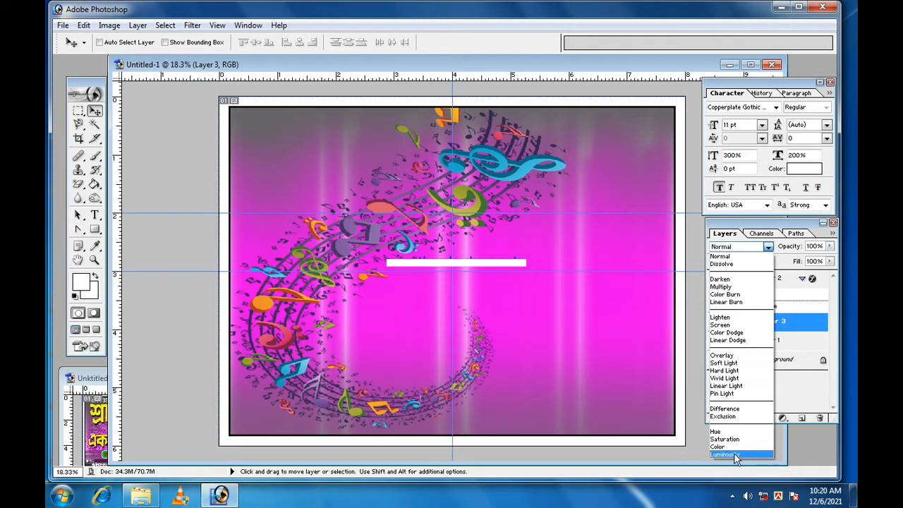
left_click(733, 453)
key("Return")
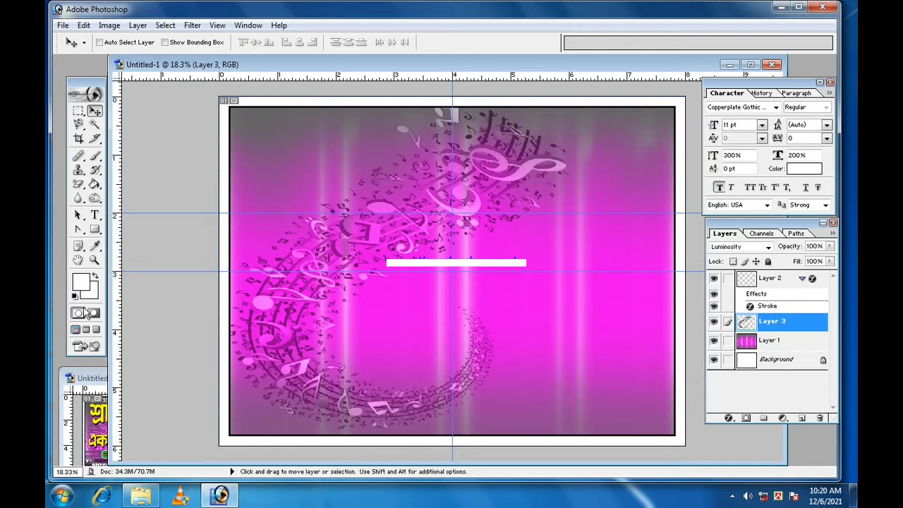
- Draw a white rectangle shape over the banner's lower-right quarter, extending past the canvas corner
left_click(95, 230)
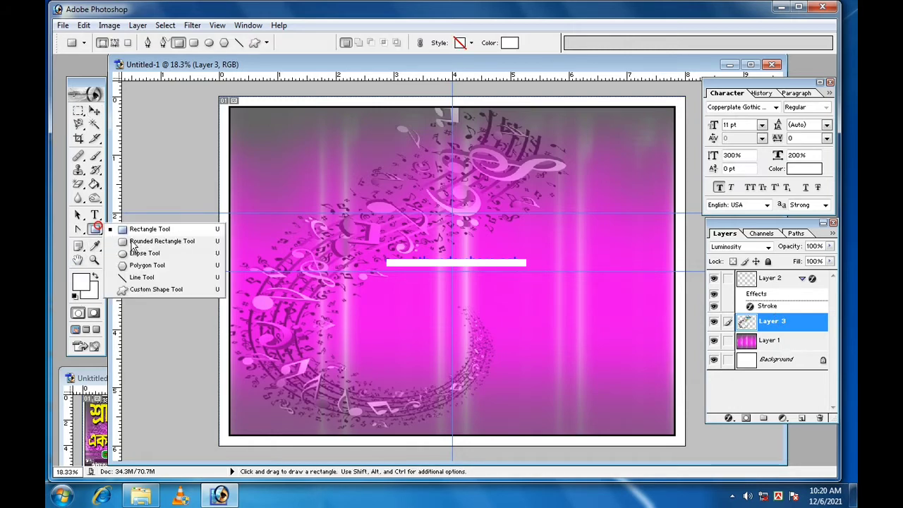
left_click(134, 234)
key("ctrl+minus")
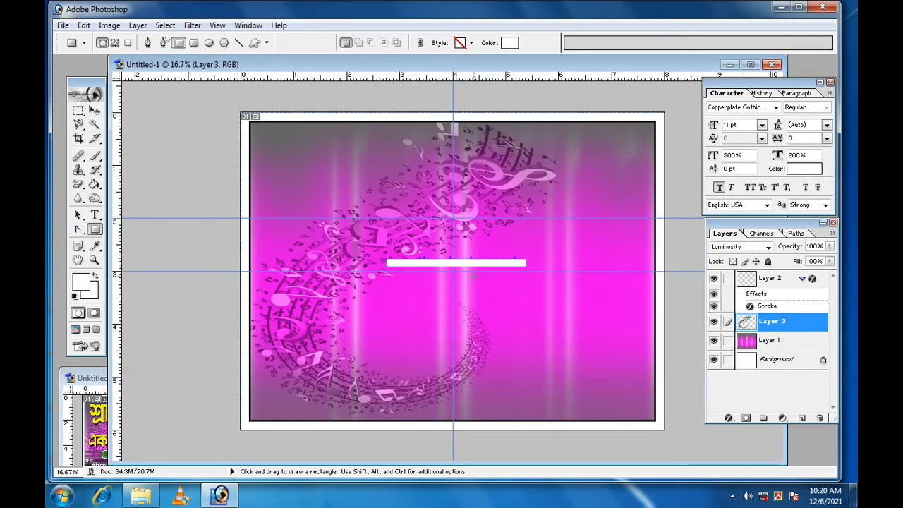
left_click_drag(637, 420, 675, 452)
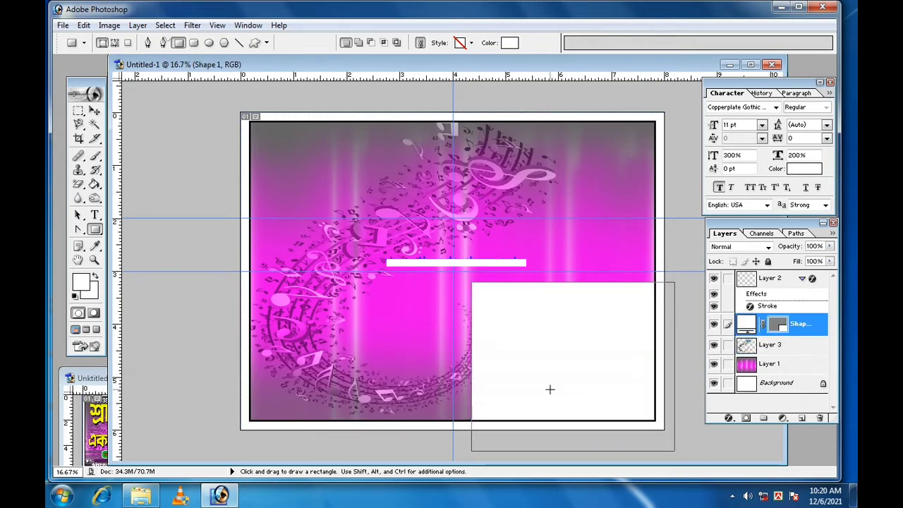
- Rotate the white rectangle to about -28.9°, scale it to about 112.9% width and 115.4% height, and fit it over the lower-right corner
key("ctrl+t")
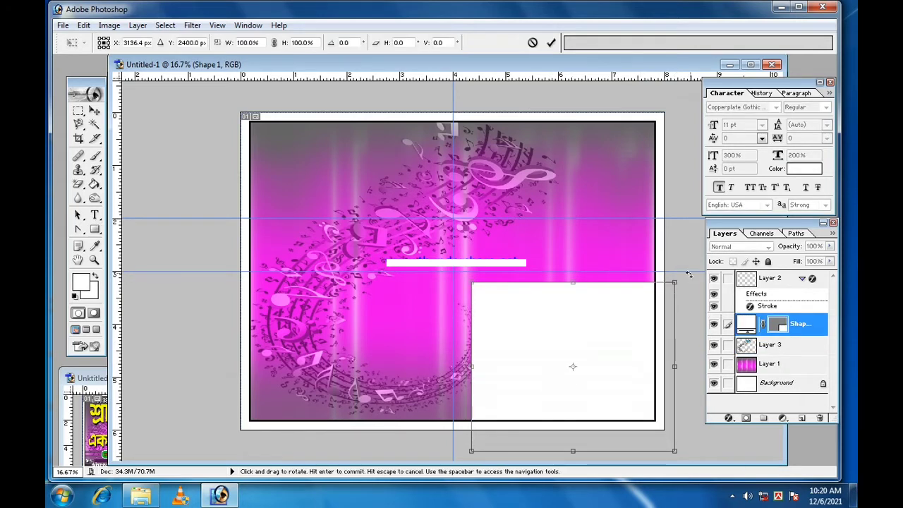
mouse_move(689, 273)
left_mouse_down()
mouse_move(660, 233)
mouse_move(581, 208)
left_mouse_up()
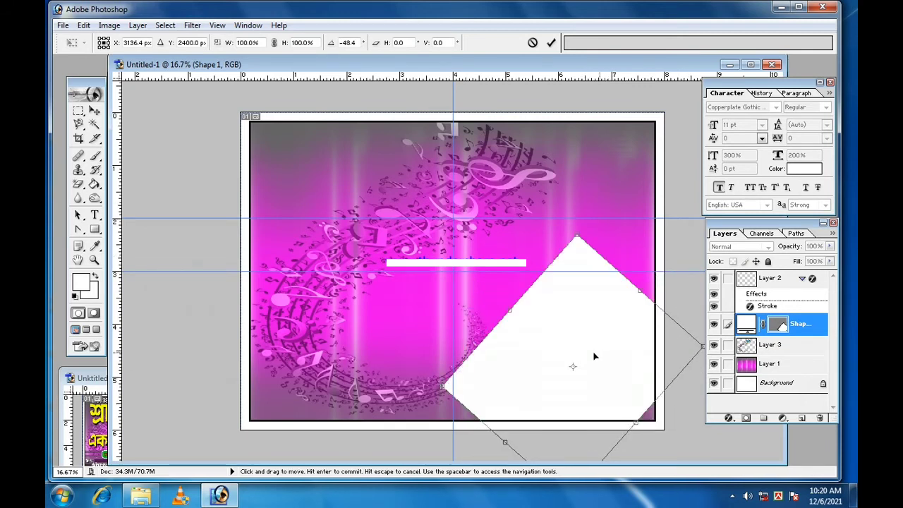
left_click_drag(588, 346, 625, 317)
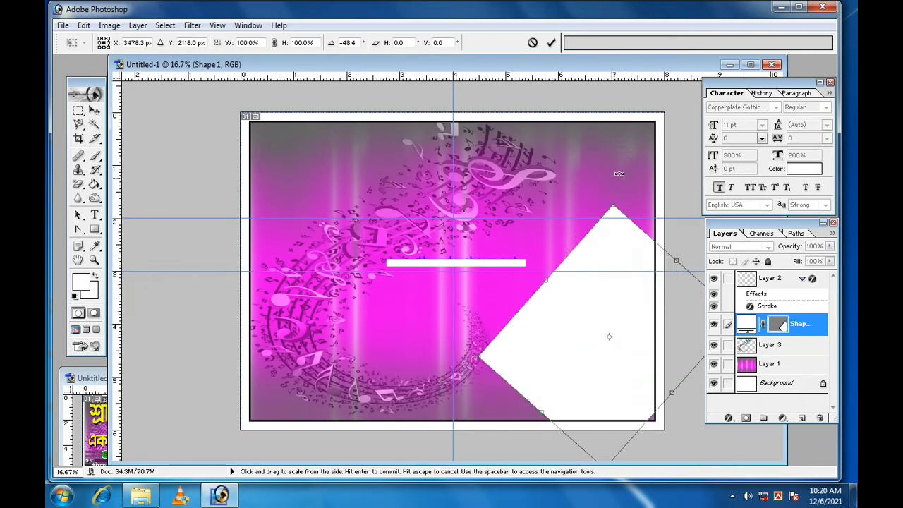
left_click_drag(619, 174, 659, 213)
left_click_drag(641, 279, 640, 284)
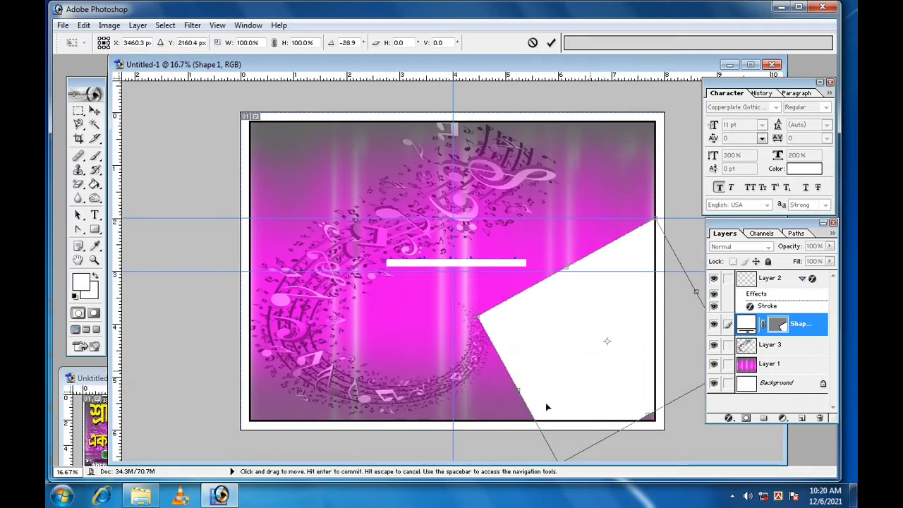
left_click_drag(527, 398, 500, 411)
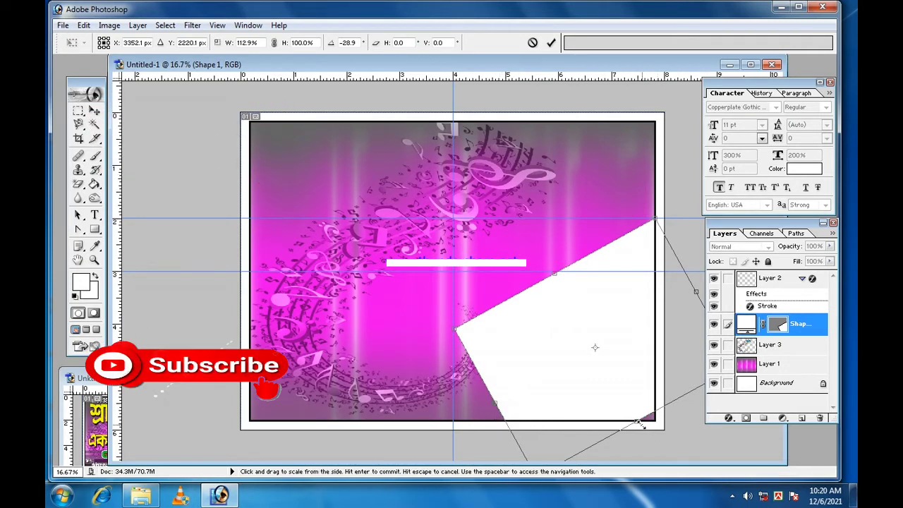
left_click_drag(643, 425, 661, 443)
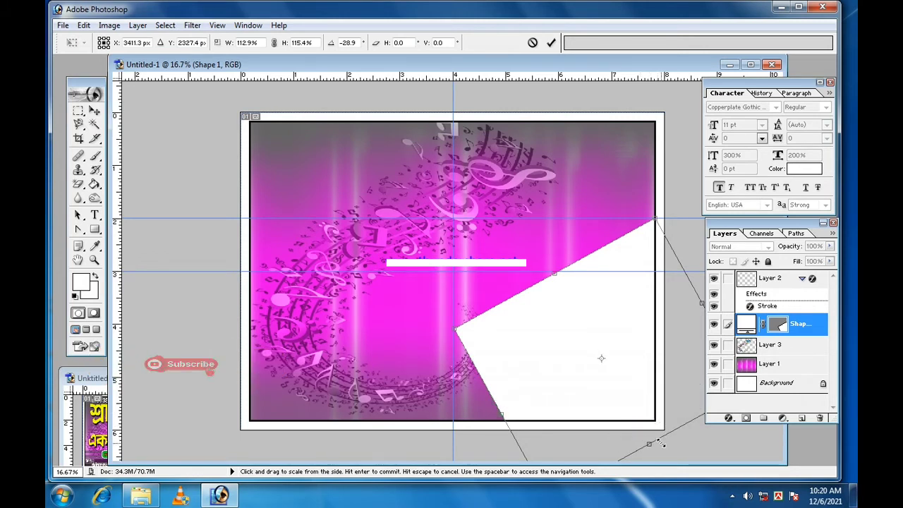
left_click(551, 43)
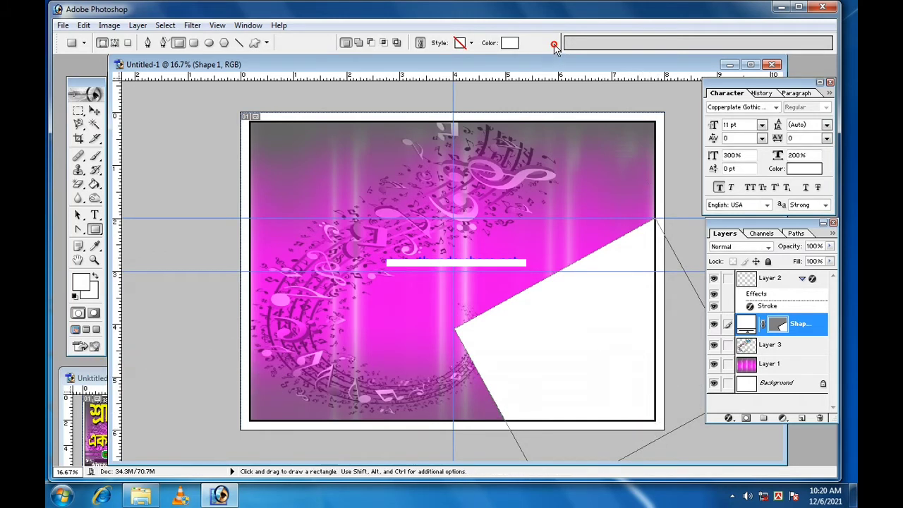
- Duplicate the rotated white Shape 1 layer
right_click(796, 330)
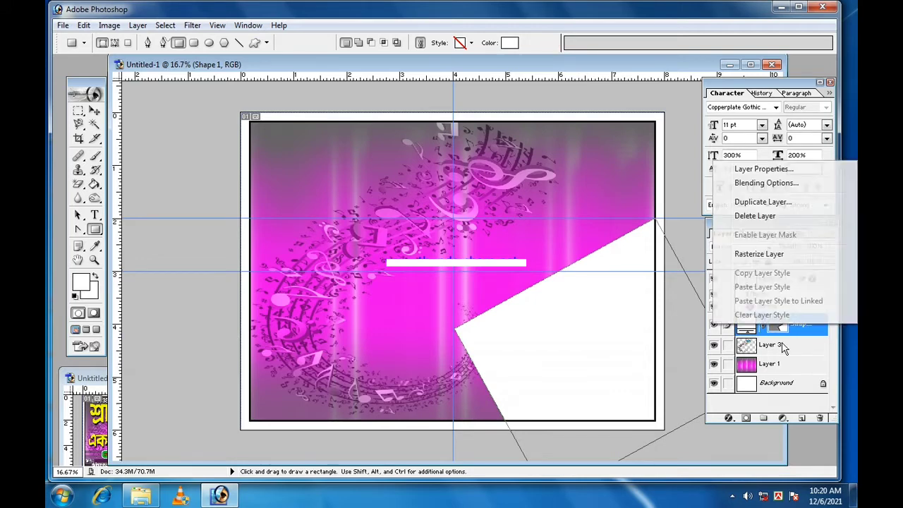
left_click(761, 203)
left_click(647, 223)
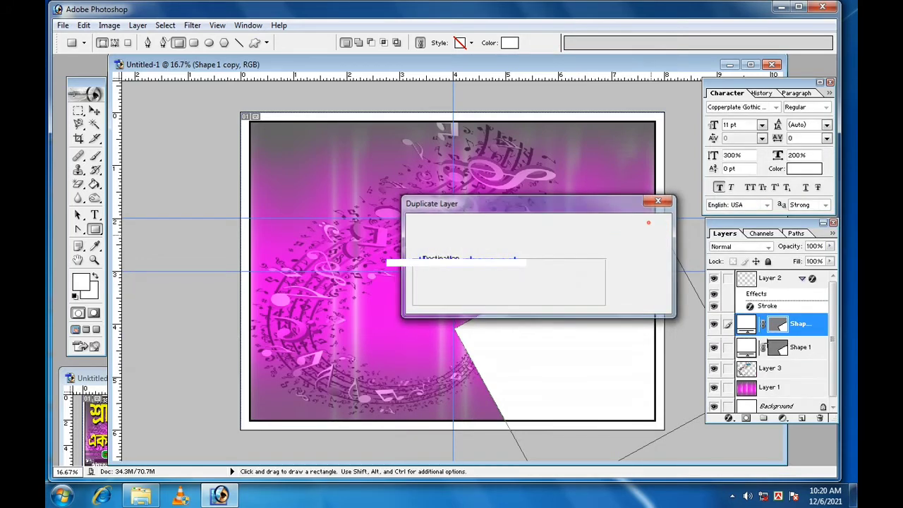
- Add a Gradient Overlay to the Shape 1 copy layer and make the gradient's starting colour stop bright red
right_click(797, 324)
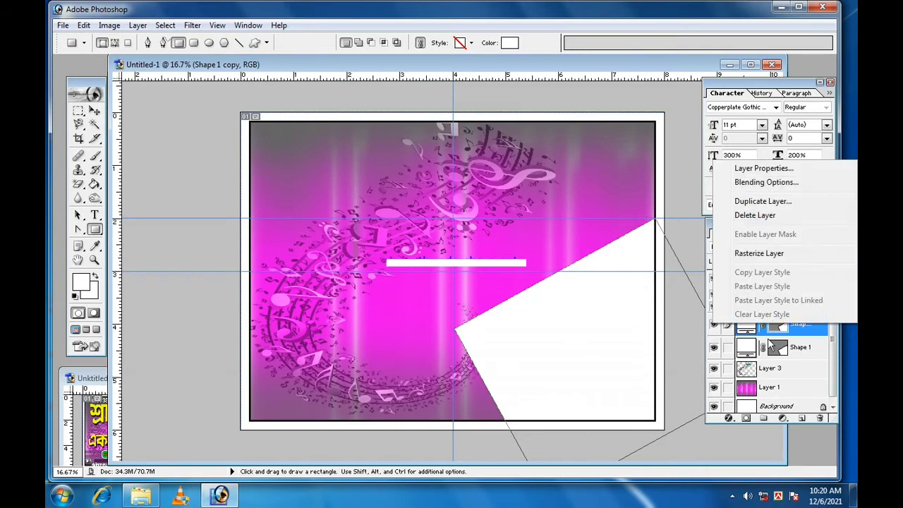
left_click(752, 183)
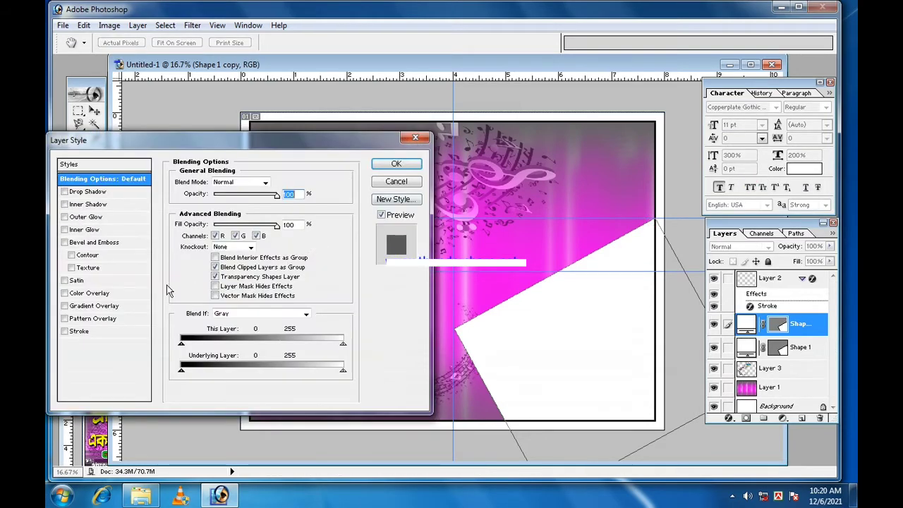
left_click(65, 306)
left_click(84, 308)
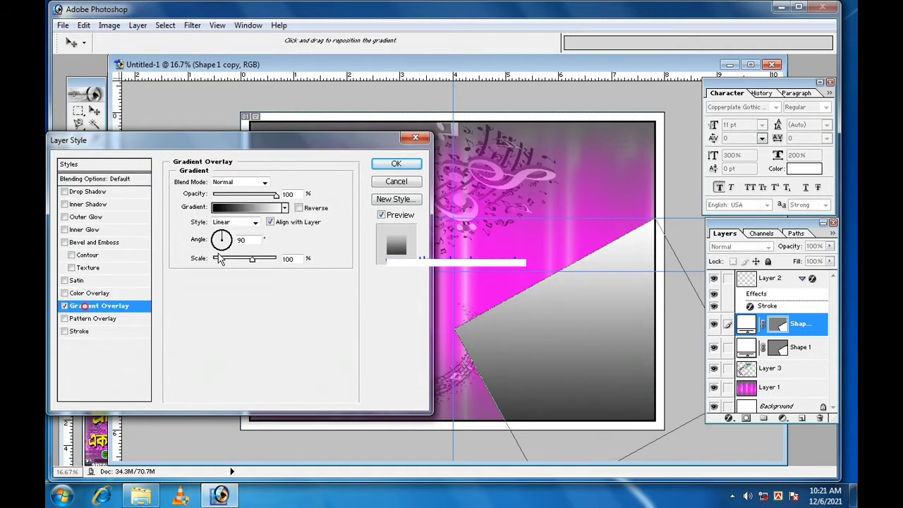
left_click(240, 207)
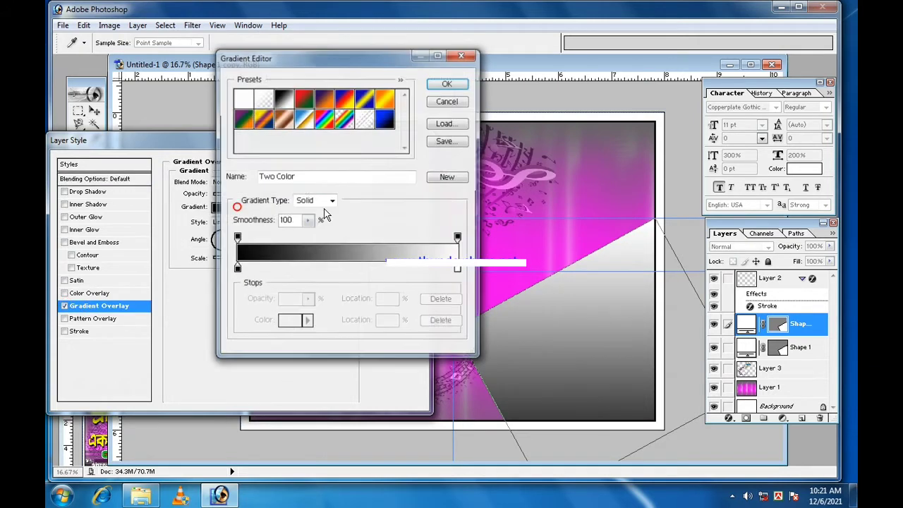
double_click(236, 270)
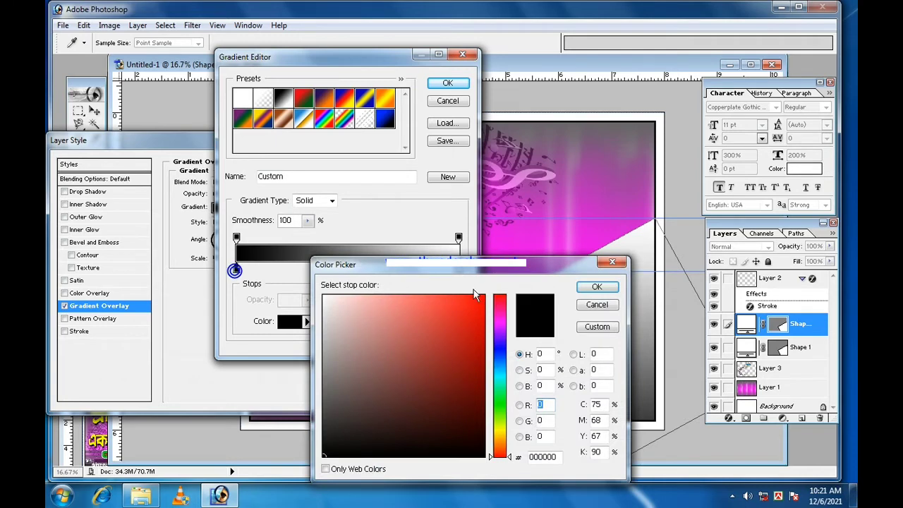
left_click(483, 304)
left_click(597, 286)
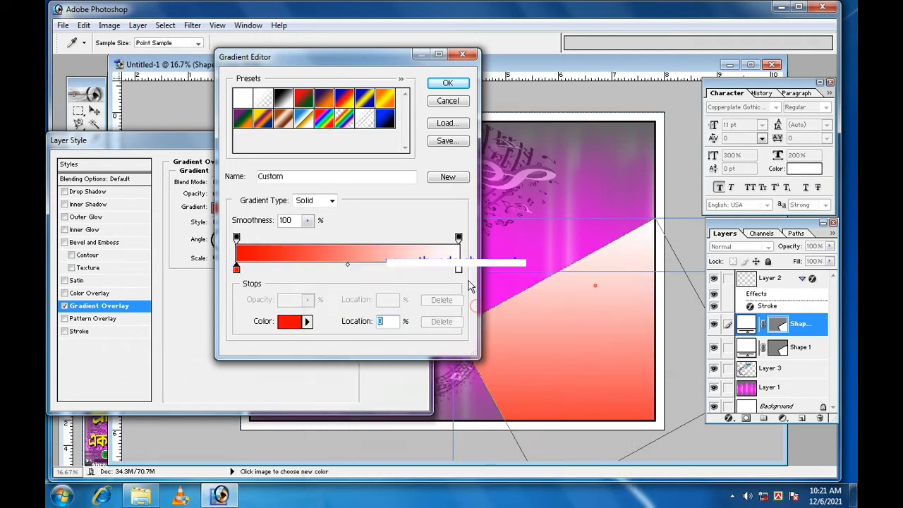
- Set the gradient's end colour stop to dark red C60000 and accept the edited gradient
double_click(459, 271)
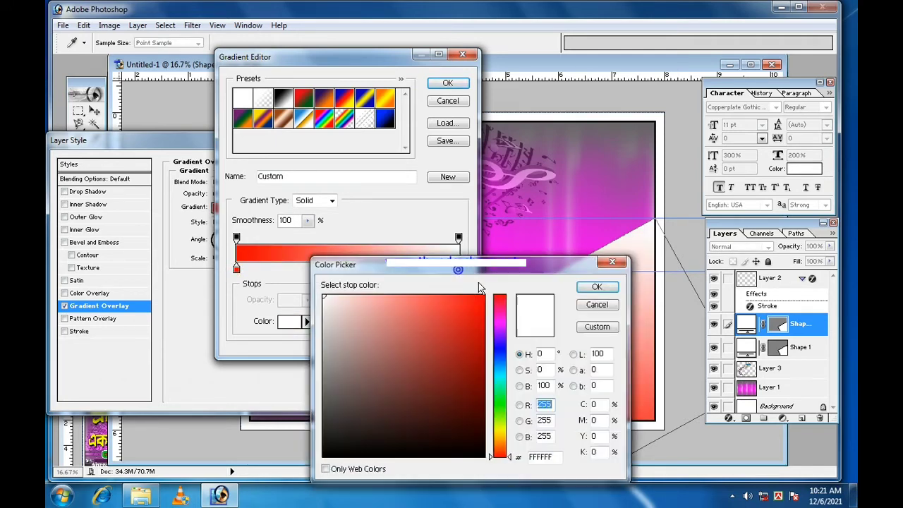
left_click(484, 330)
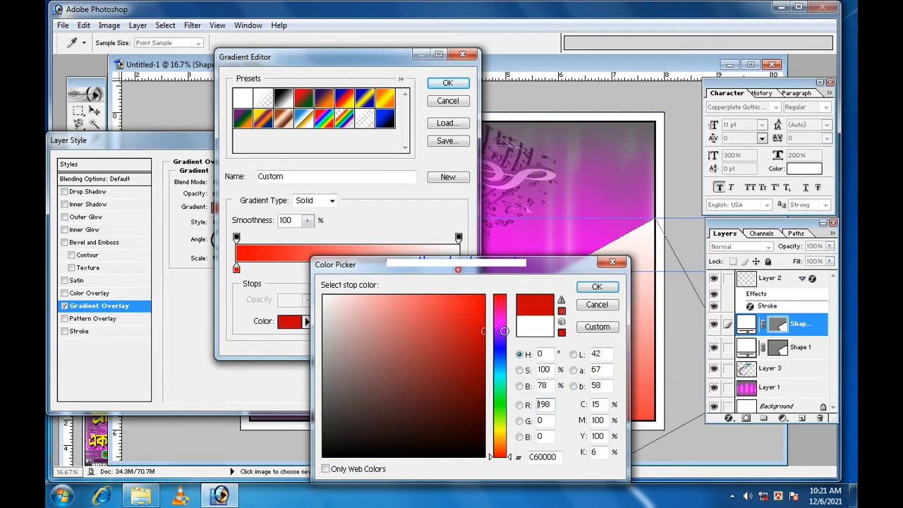
left_click(585, 287)
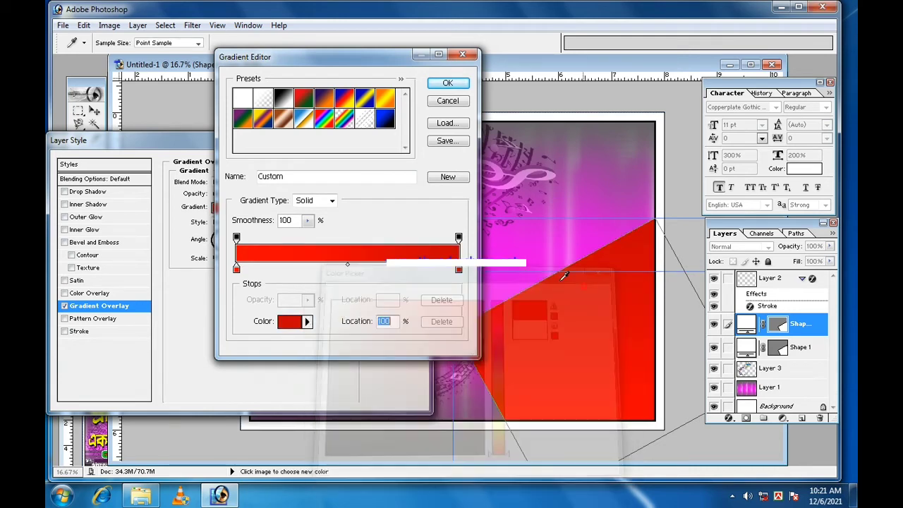
left_click(446, 84)
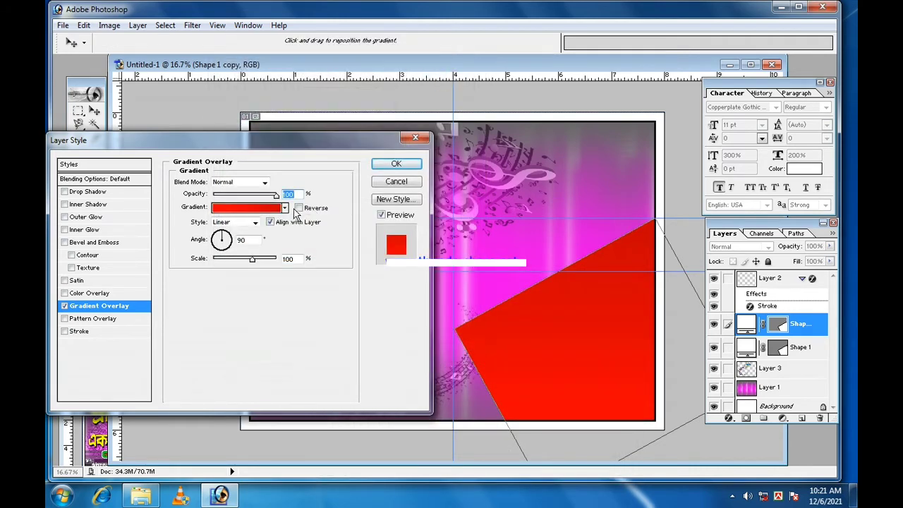
- Reverse the overlay gradient, set its scale to 150%, and apply the layer style
left_click(298, 208)
left_click_drag(253, 259, 299, 258)
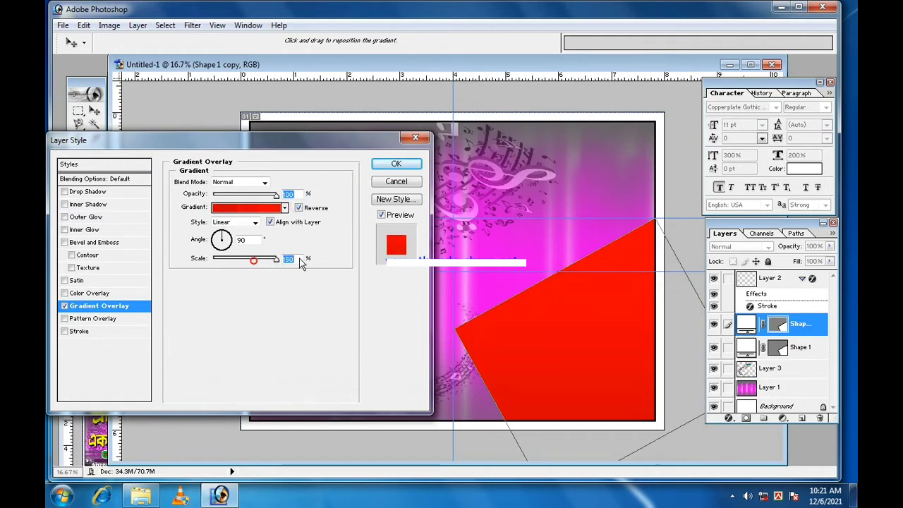
left_click(397, 164)
- Nudge the red Shape 1 copy down and slightly right so the white shape beneath forms a border along its two inner edges
left_click(96, 112)
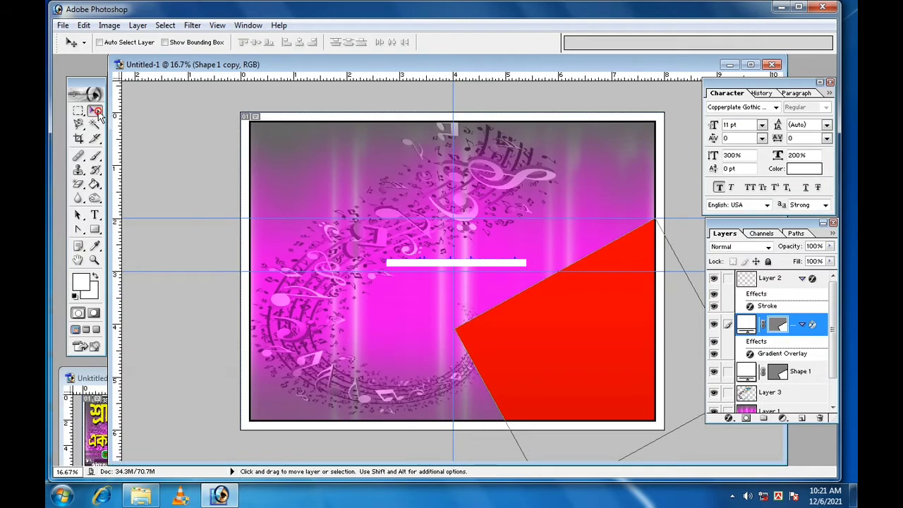
key("Down")
key("Down")
key("Down")
key("Down")
key("Down")
key("Down")
key("Down")
key("Down")
key("Down")
key("Down")
key("Down")
key("Down")
key("Down")
key("Down")
key("Down")
key("Down")
key("Down")
key("Down")
key("Down")
key("Down")
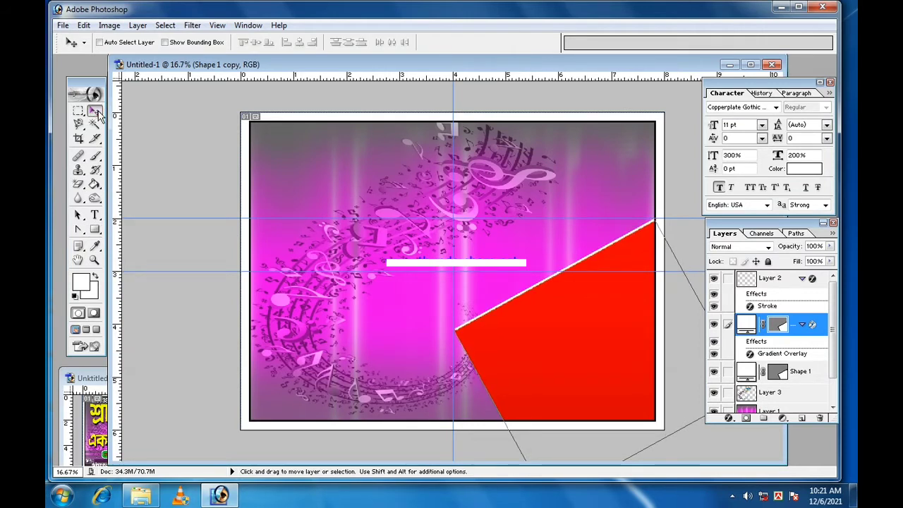
key("Down")
key("Down")
key("Down")
key("Down")
key("Down")
key("Down")
key("Down")
key("Down")
key("Right")
key("Right")
key("Right")
key("Right")
key("Right")
key("Right")
key("Right")
key("Right")
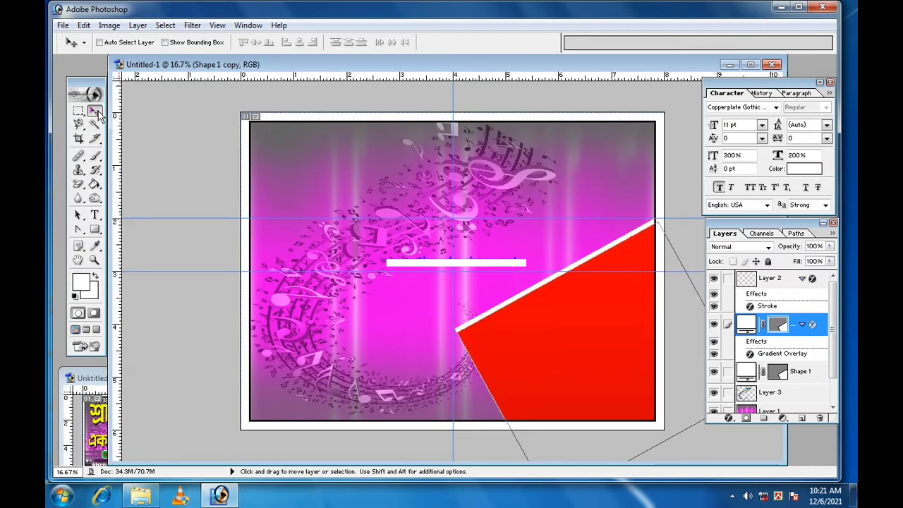
key("Down")
key("Down")
key("Down")
key("Down")
key("Down")
key("Down")
key("Down")
key("Down")
key("Right")
key("Right")
key("Right")
key("Right")
key("Right")
key("Right")
key("Right")
key("Right")
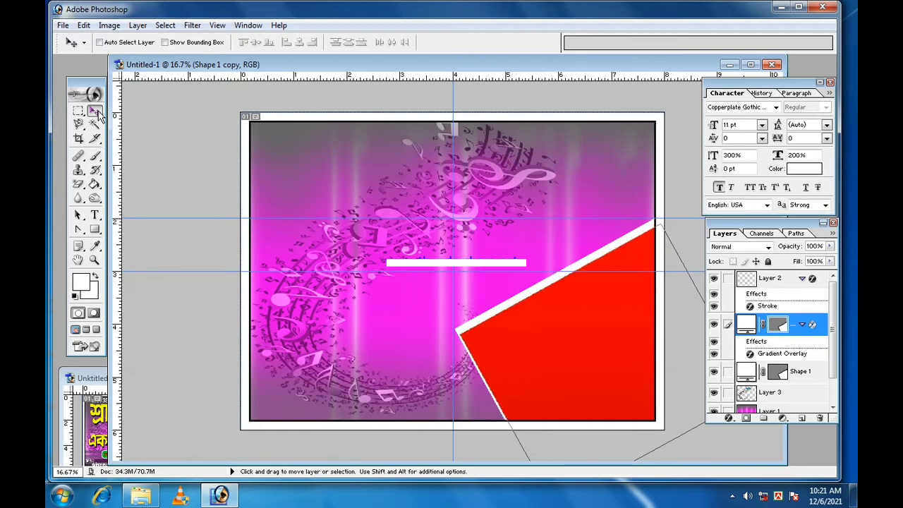
key("Right")
key("Right")
key("Right")
key("Right")
key("Down")
key("Down")
key("Down")
key("Down")
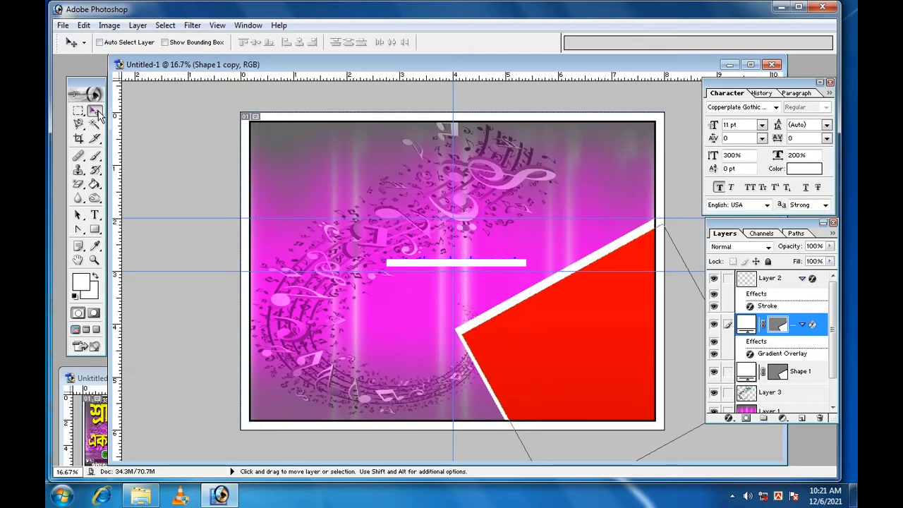
key("Right")
key("Right")
key("Down")
key("Down")
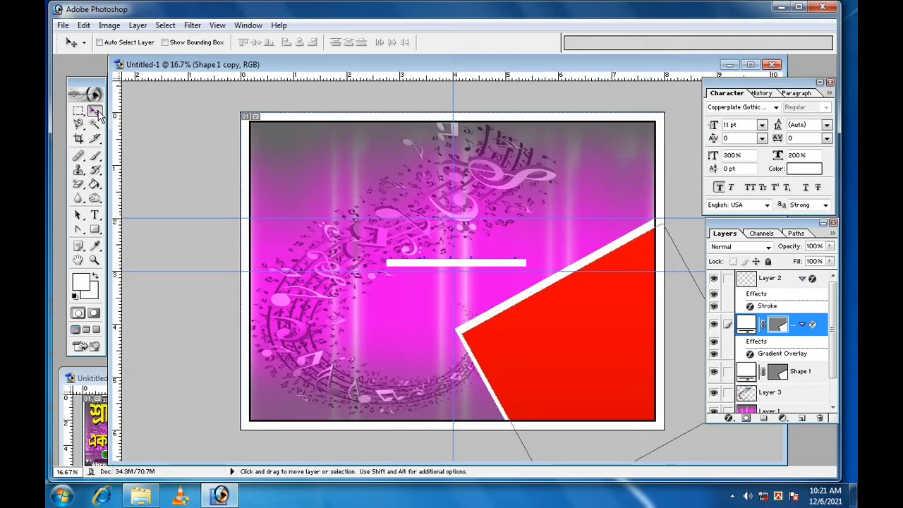
key("Left")
key("Left")
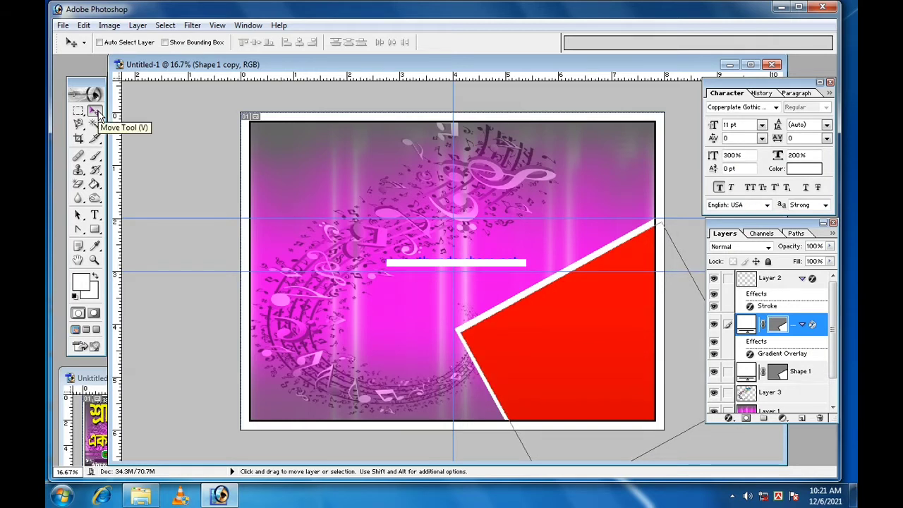
key("Down")
key("Down")
key("Down")
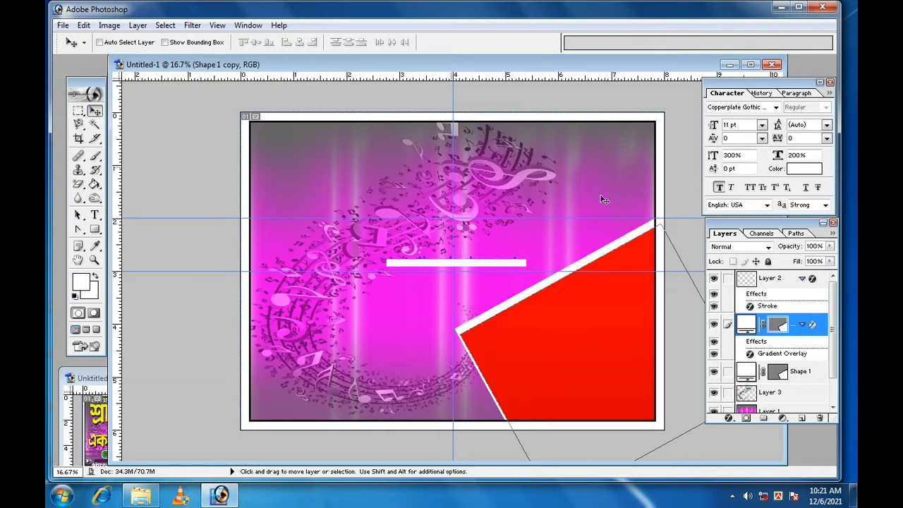
- Copy the dancer layer from Unktitled-1.psd into the banner above Layer 2, placing it over the right half
left_click(776, 280)
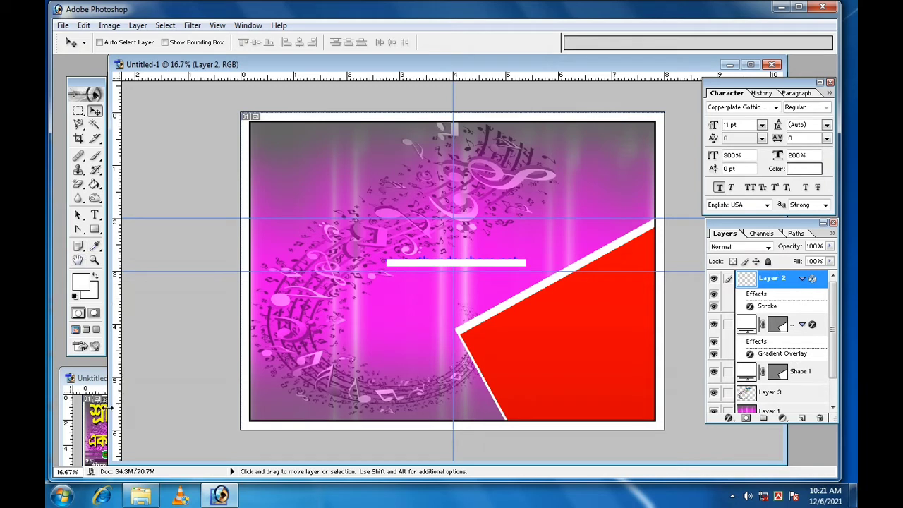
left_click(101, 422)
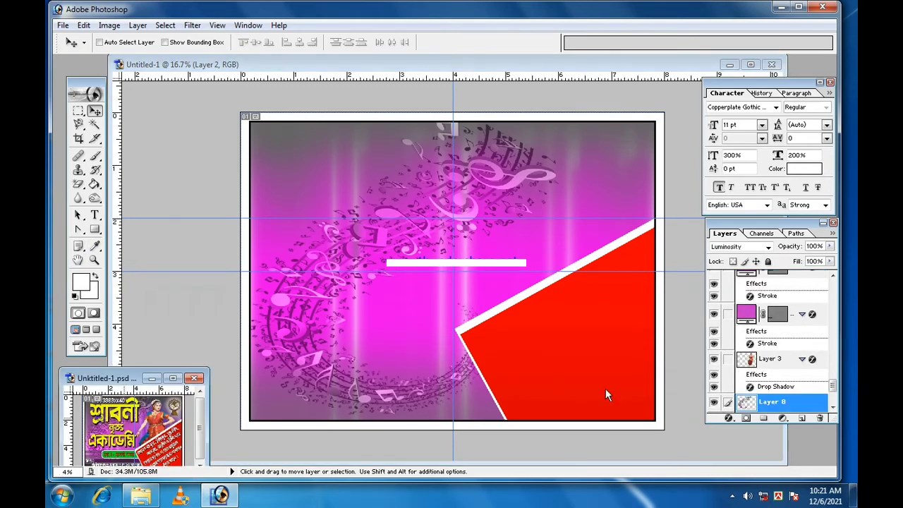
left_click(773, 360)
left_click_drag(157, 425, 451, 270)
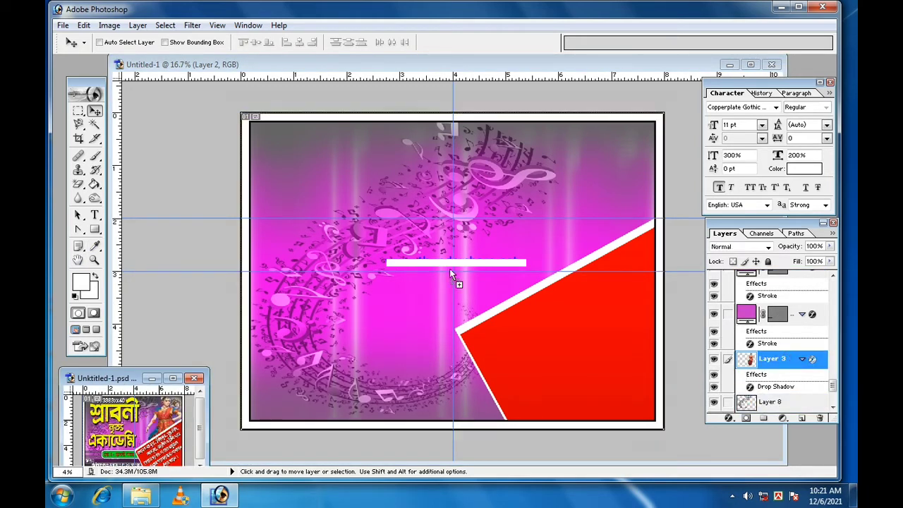
left_click_drag(570, 215, 570, 215)
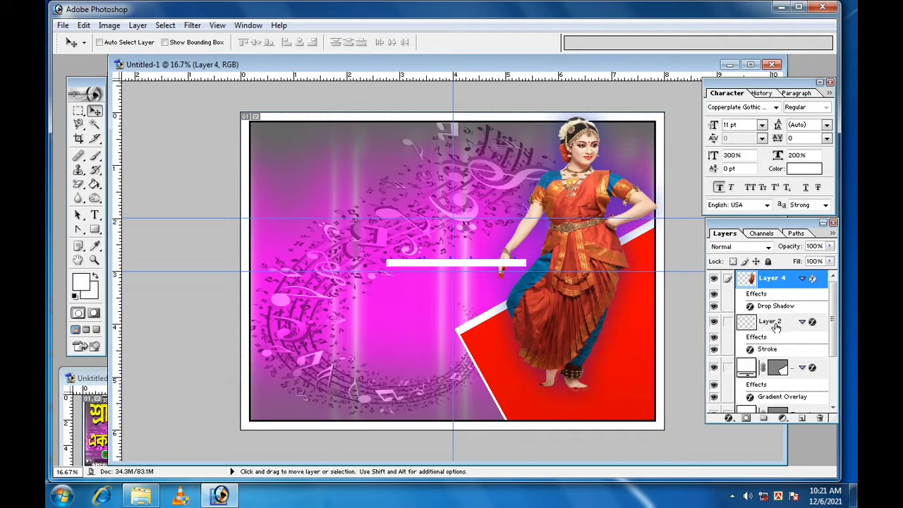
- Reorder the dancer layer beneath Shape 1 and shift the dancer slightly left and down behind the red panel
left_click_drag(783, 298, 776, 399)
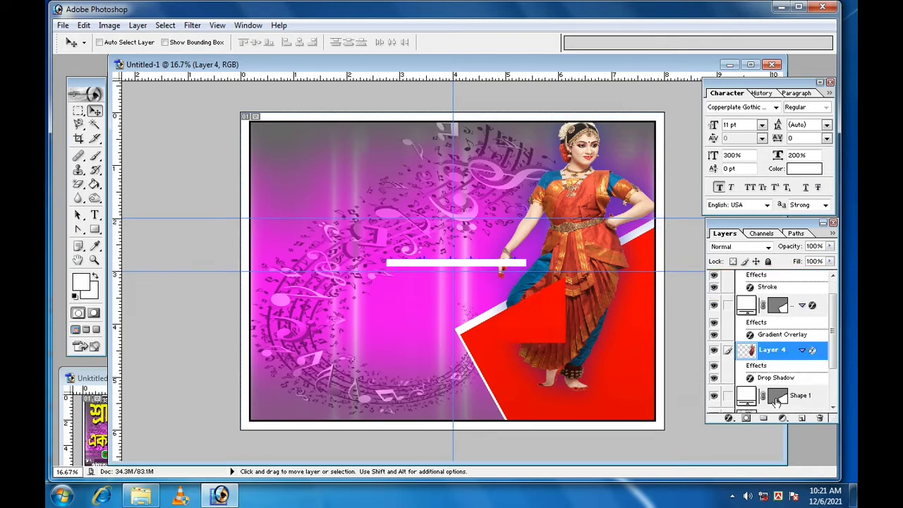
scroll(778, 381, "down", 1)
left_click_drag(776, 321, 771, 379)
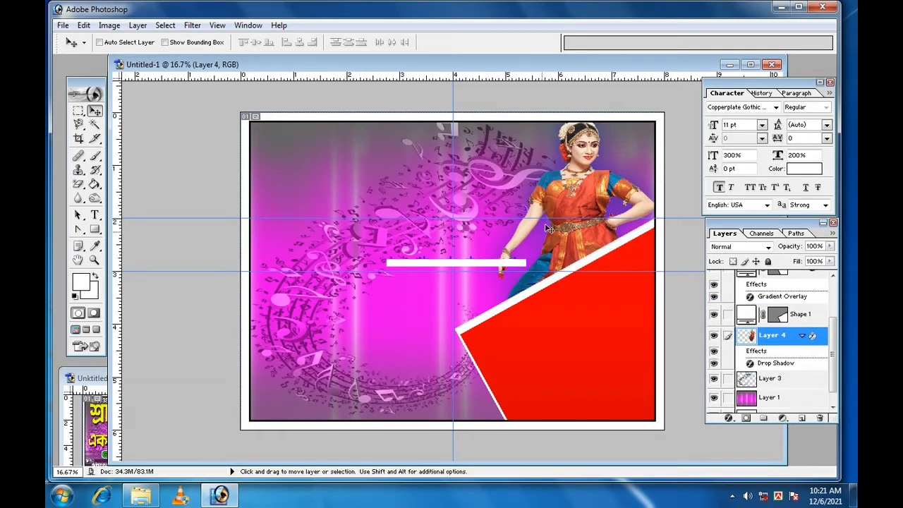
left_click_drag(575, 212, 525, 231)
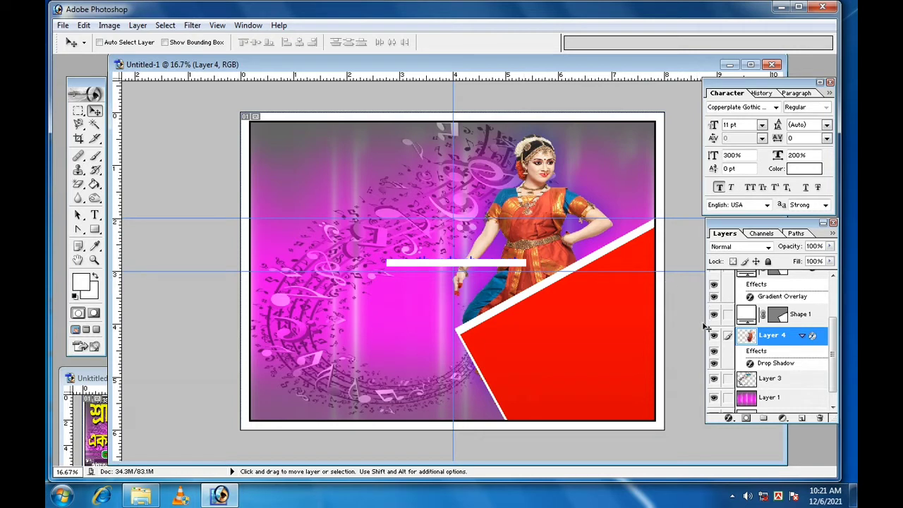
- Compare the dancer with its Drop Shadow hidden and shown, and review the effect's opacity, spread and size settings
left_click(713, 363)
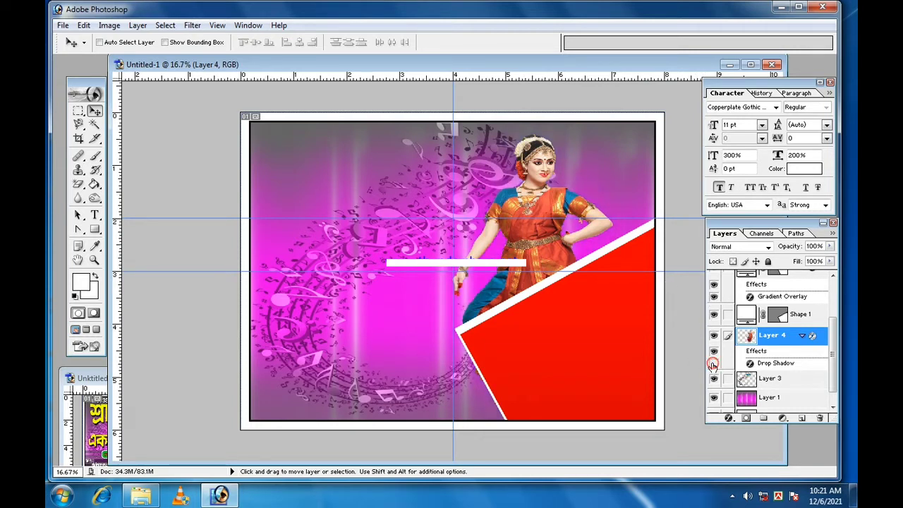
left_click(713, 364)
left_click(713, 364)
double_click(769, 364)
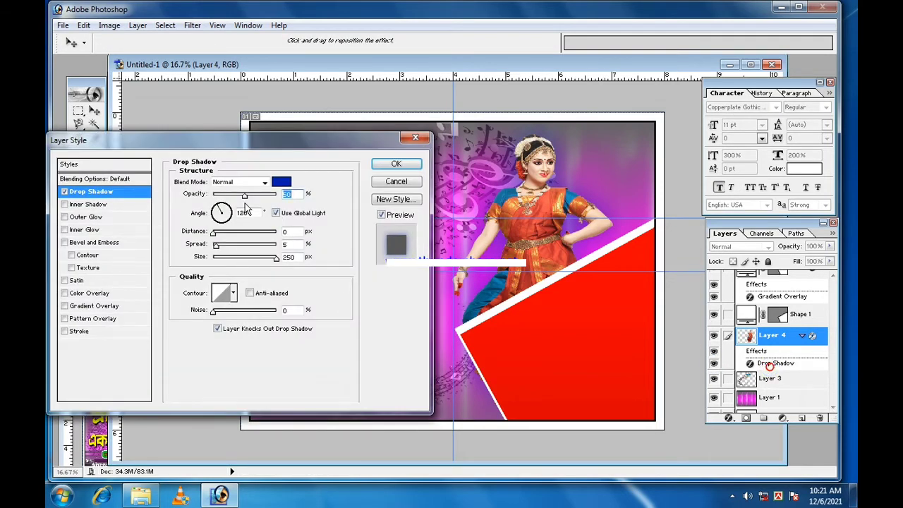
left_click(297, 257)
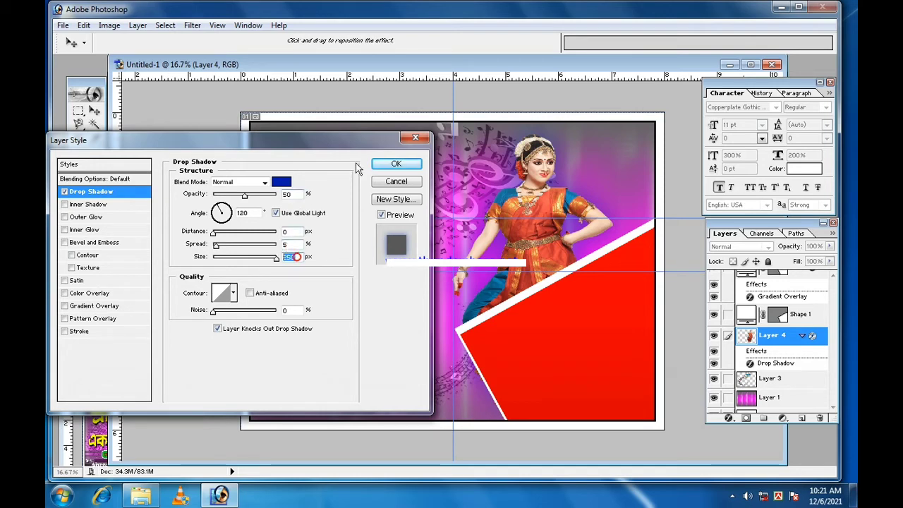
left_click(398, 165)
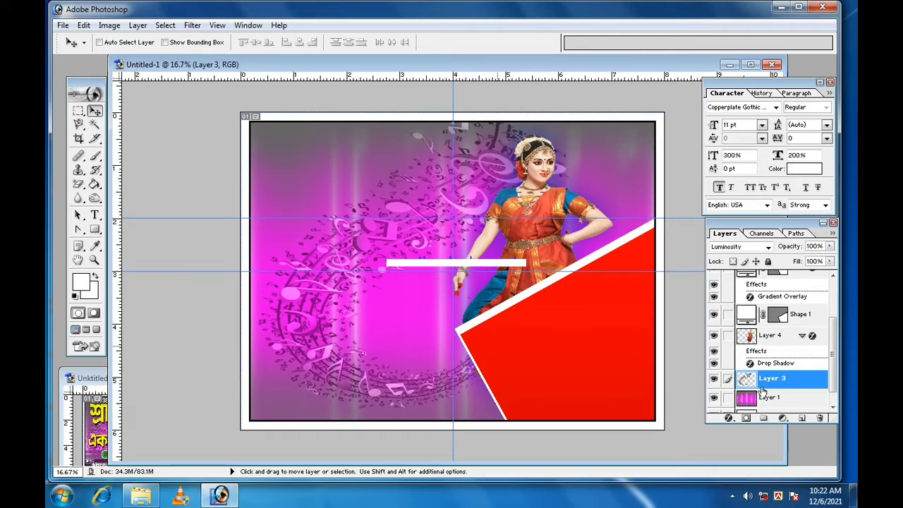
- Copy the dancing-deity statue from Layer 5 of Unktitled-1.psd above the dancer layer and place it in the banner's upper-right corner
left_click(765, 337)
left_click(93, 416)
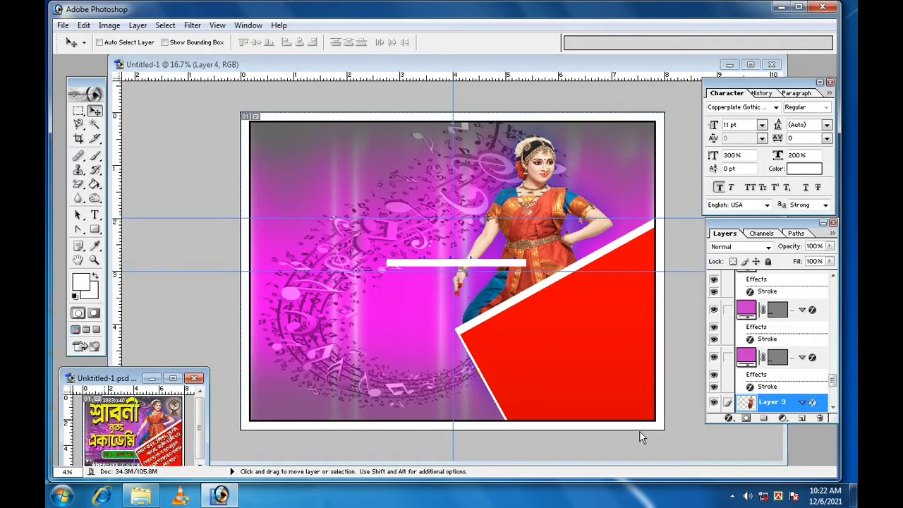
scroll(763, 385, "down", 2)
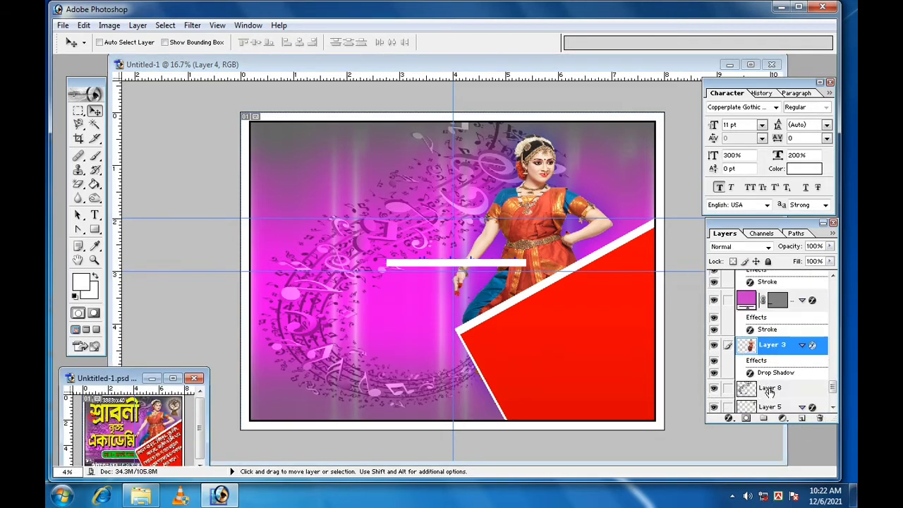
left_click(771, 407)
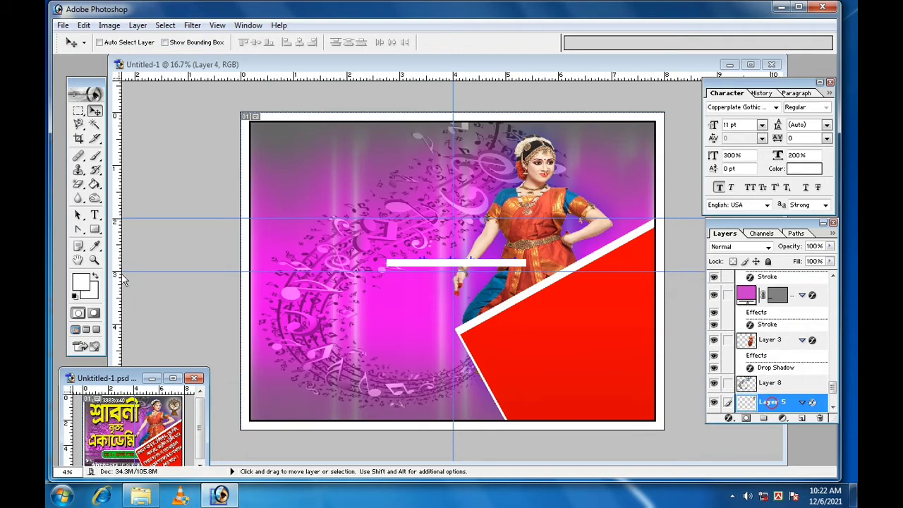
left_click_drag(161, 403, 413, 325)
left_click_drag(596, 196, 620, 185)
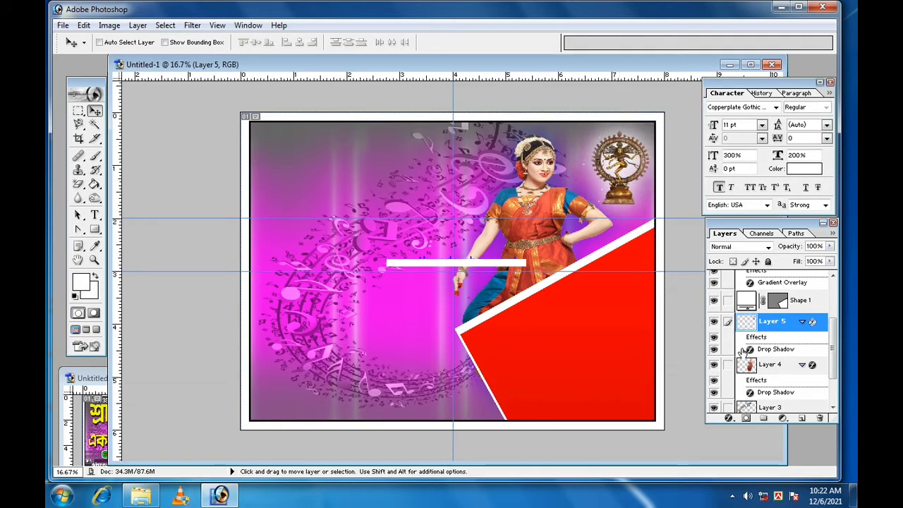
- Compare the statue with its Drop Shadow effect hidden and shown
left_click(714, 349)
left_click(713, 350)
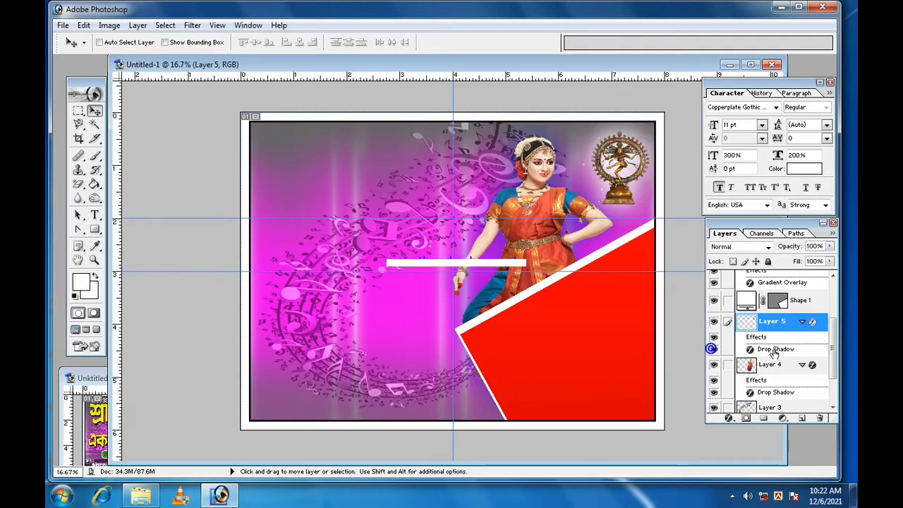
- Review the opacity, spread and size settings of the statue layer's Drop Shadow
double_click(775, 349)
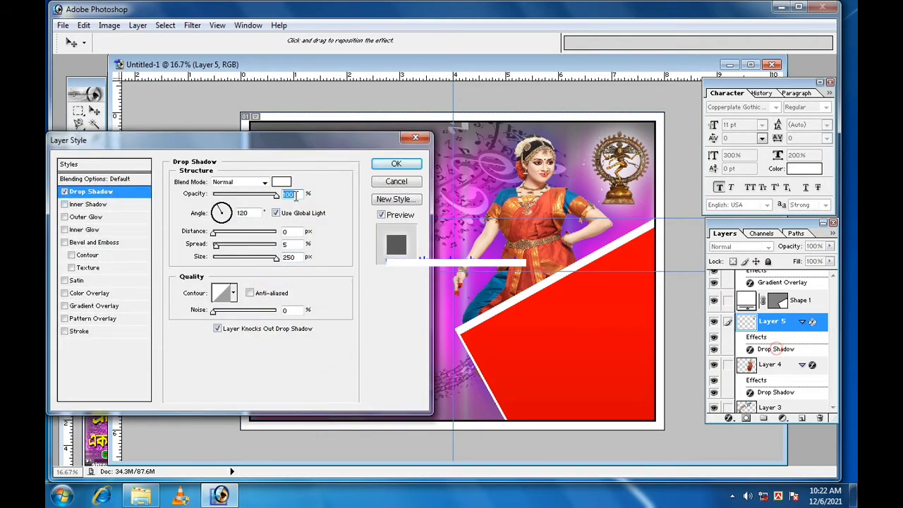
left_click(290, 244)
left_click(289, 257)
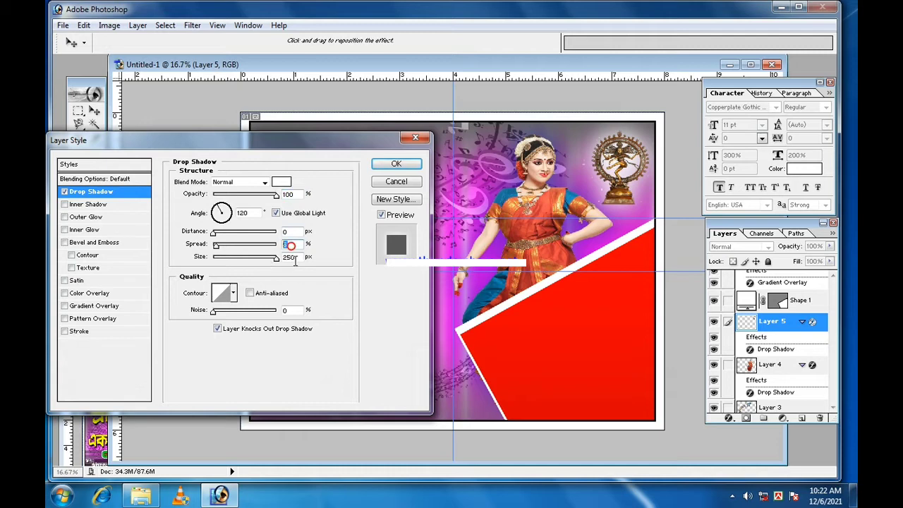
left_click(394, 165)
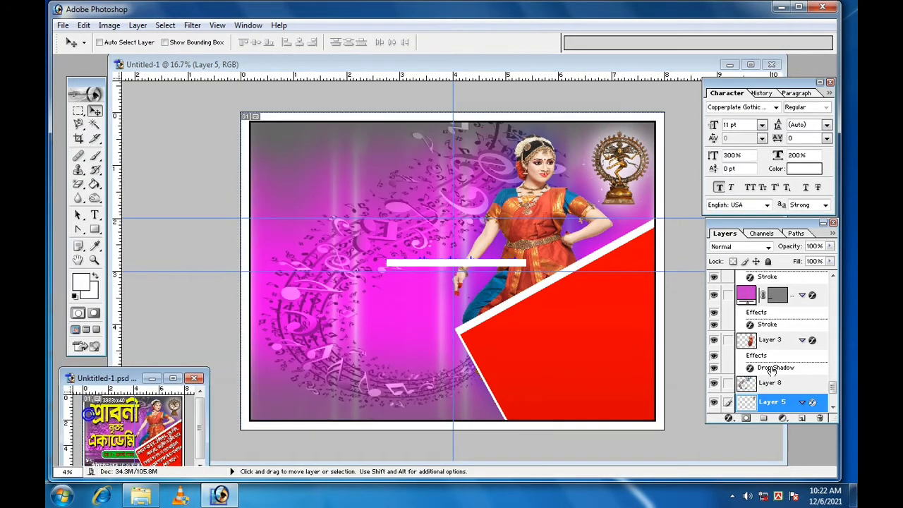
- Copy the yellow শ্রাবনী title from text layer 2 of Unktitled-1.psd above Layer 5 and place it in the banner's upper-left area
scroll(762, 356, "up", 3)
scroll(762, 356, "down", 5)
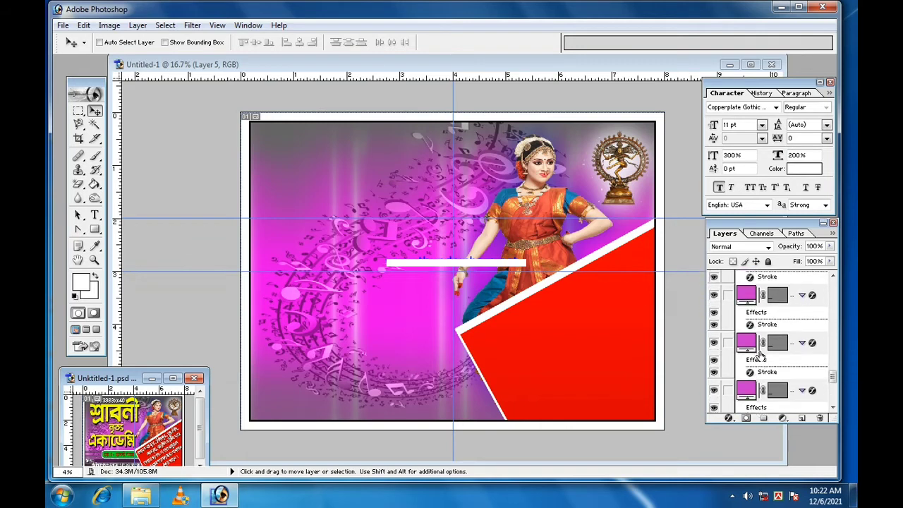
scroll(762, 360, "up", 6)
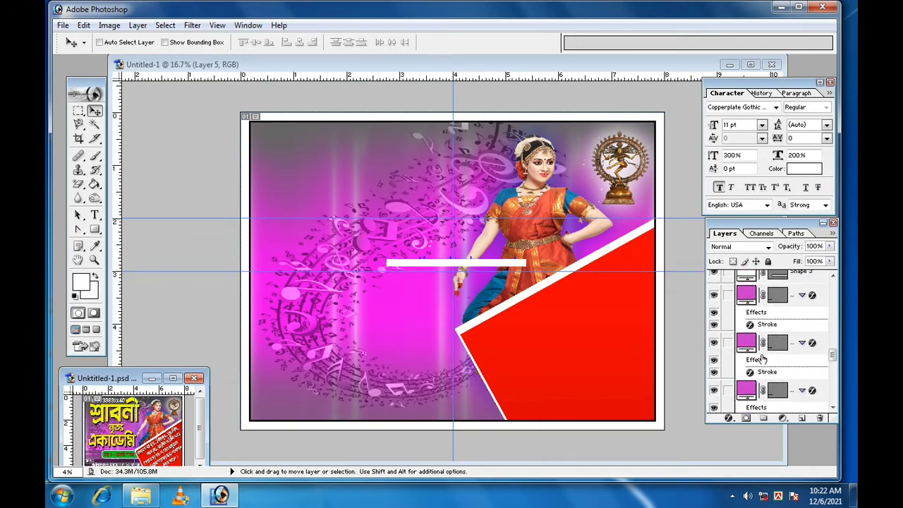
scroll(766, 360, "up", 6)
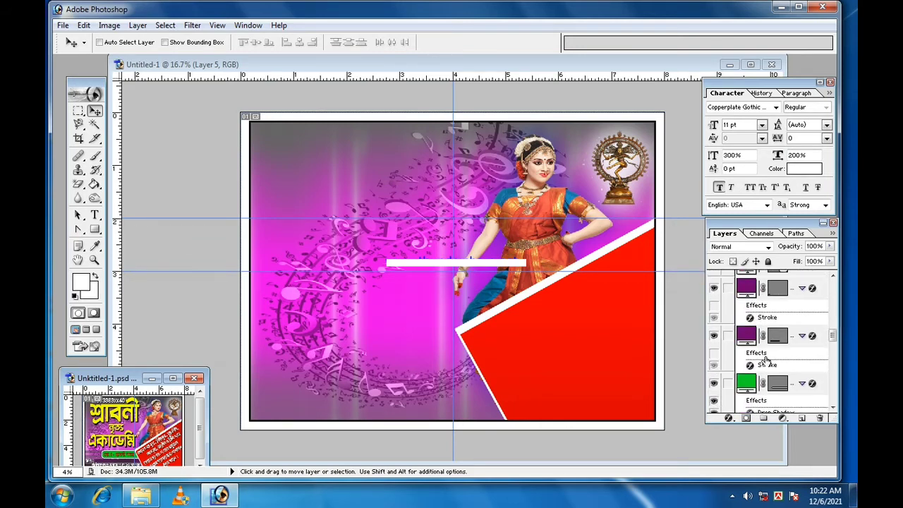
scroll(761, 317, "up", 2)
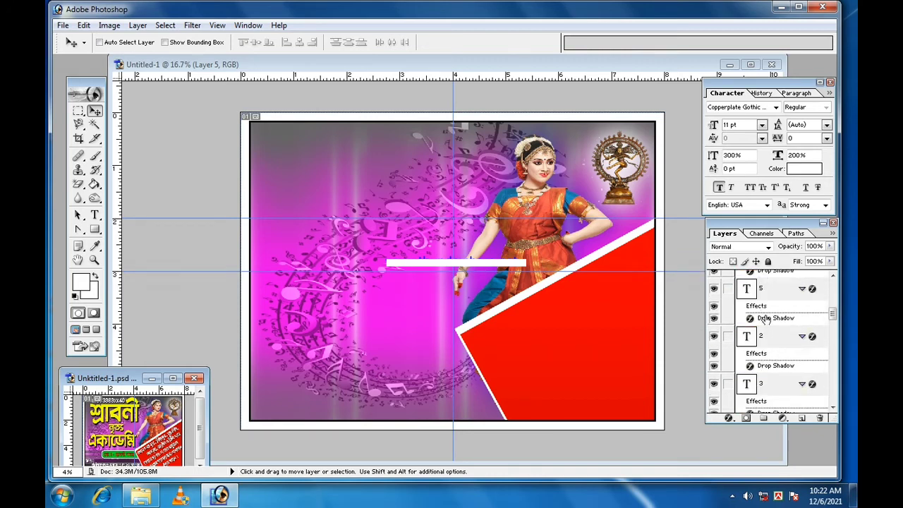
scroll(768, 340, "up", 2)
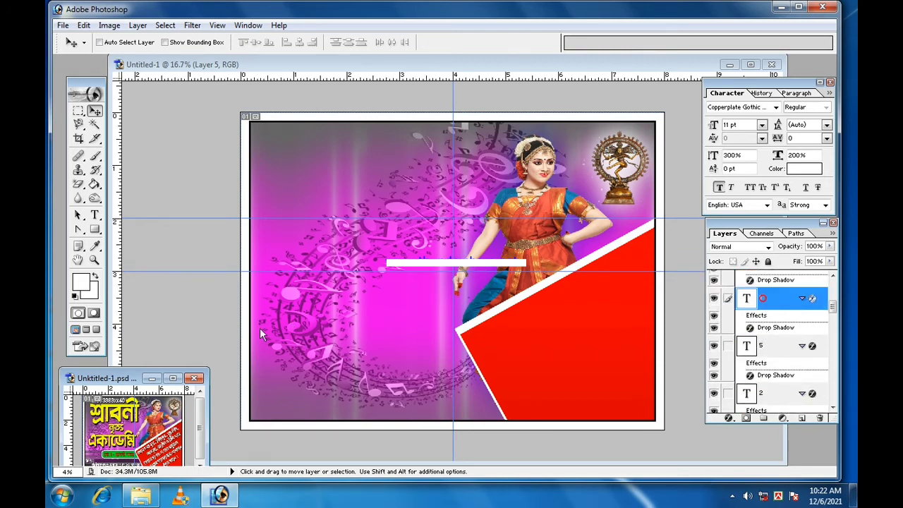
left_click(762, 302)
left_click(771, 395)
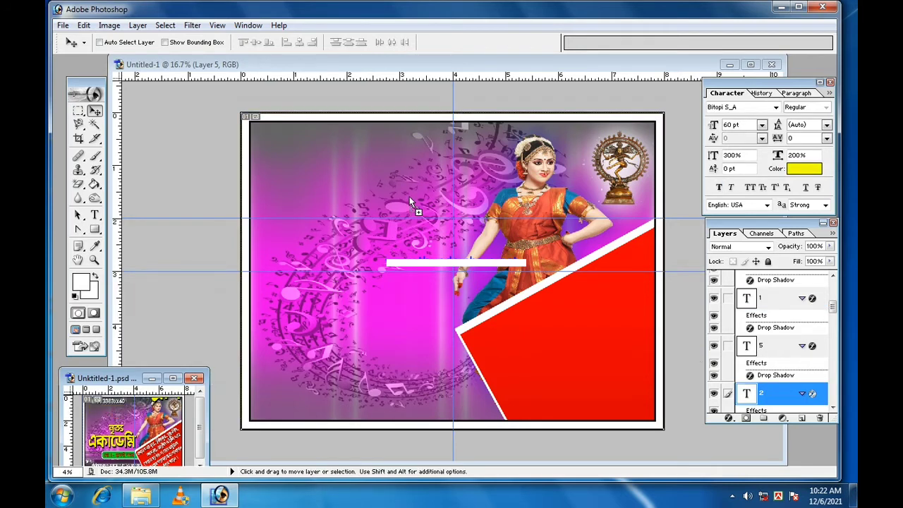
left_click_drag(397, 196, 374, 191)
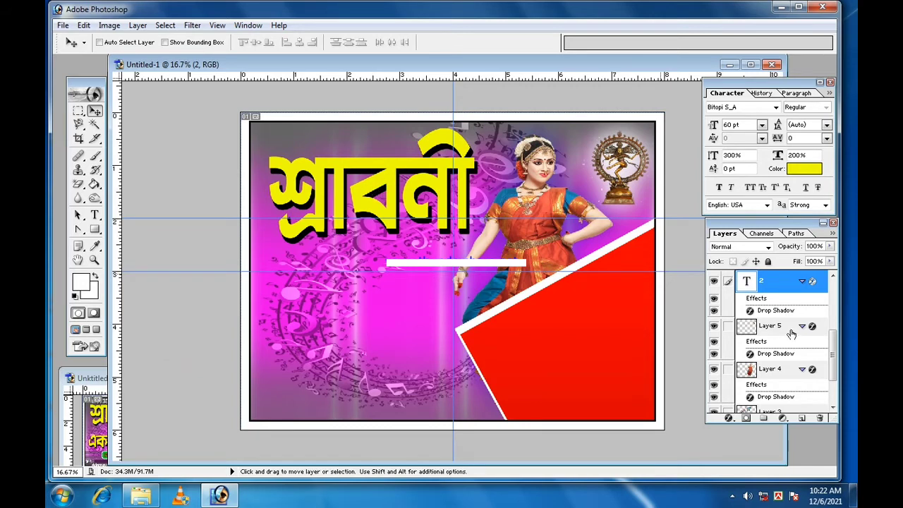
- Compare the শ্রাবনী title with its Drop Shadow hidden and shown, and review the effect's distance, spread and size settings
left_click(714, 310)
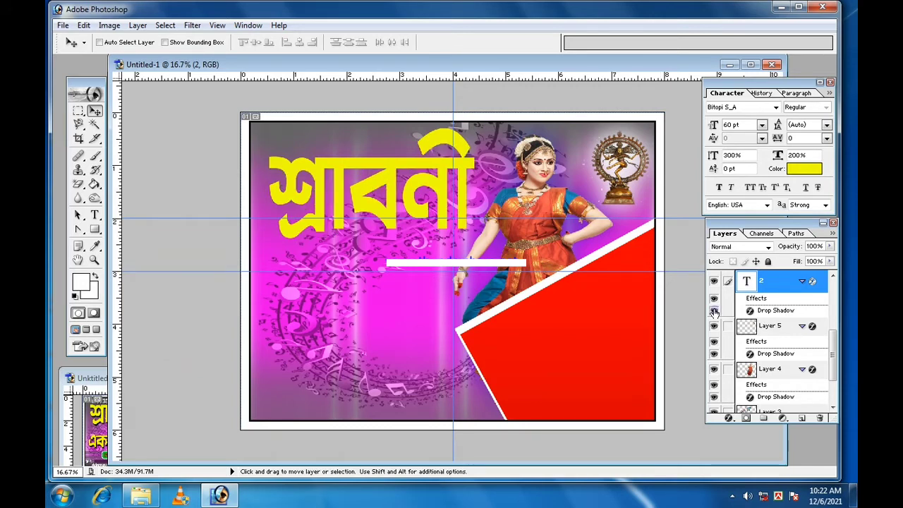
left_click(714, 311)
double_click(776, 310)
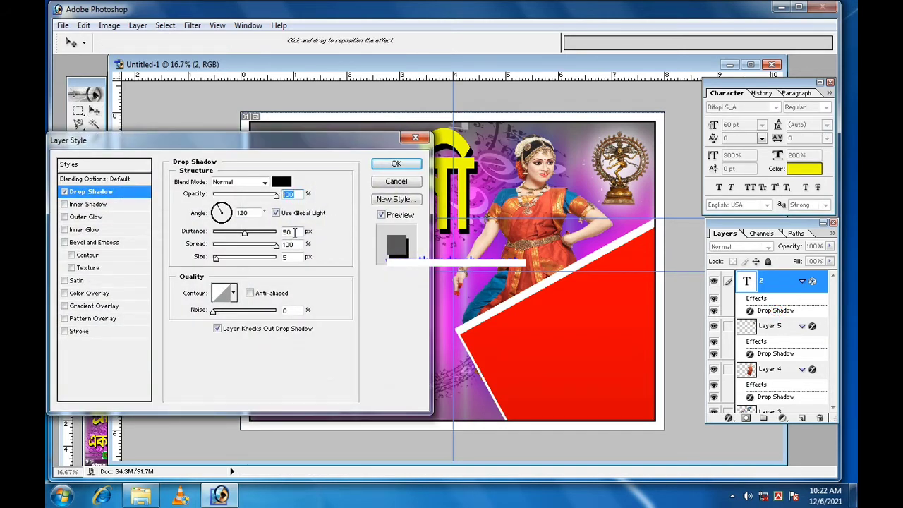
double_click(291, 244)
double_click(288, 257)
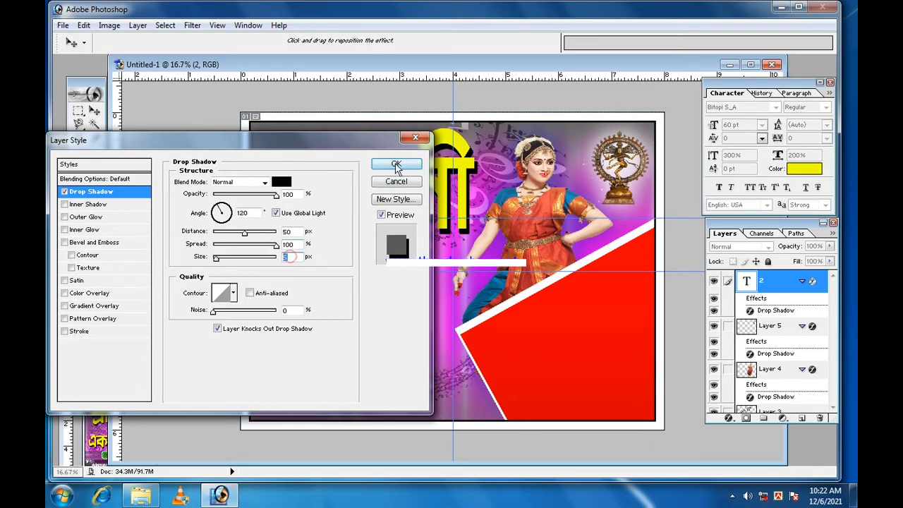
left_click(396, 165)
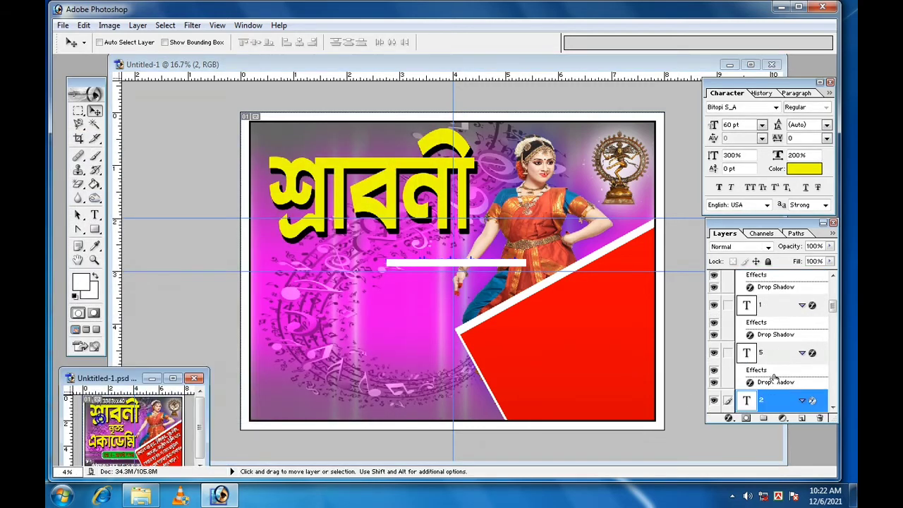
- Copy the নৃত্য text from text layer 3 of Unktitled-1.psd and place it just beneath the শ্রাবনী title
scroll(772, 375, "down", 1)
scroll(770, 392, "down", 1)
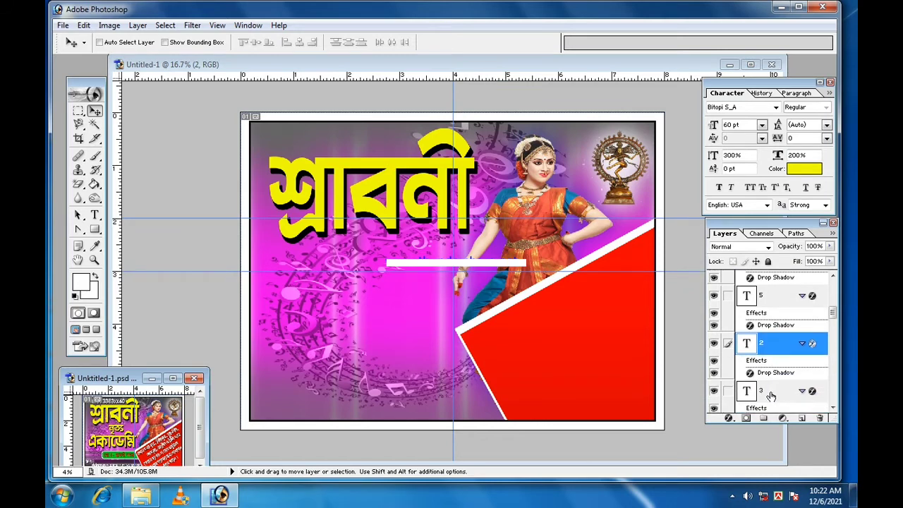
left_click(771, 395)
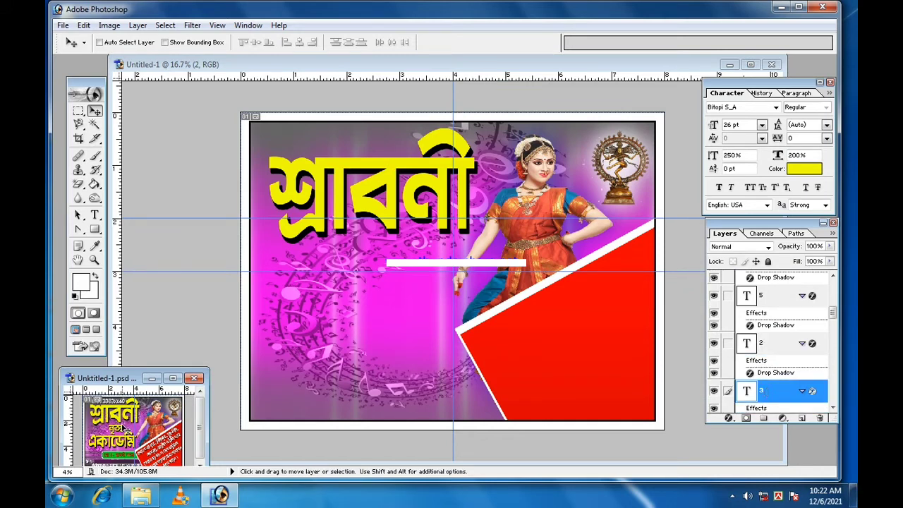
left_click_drag(360, 274, 392, 257)
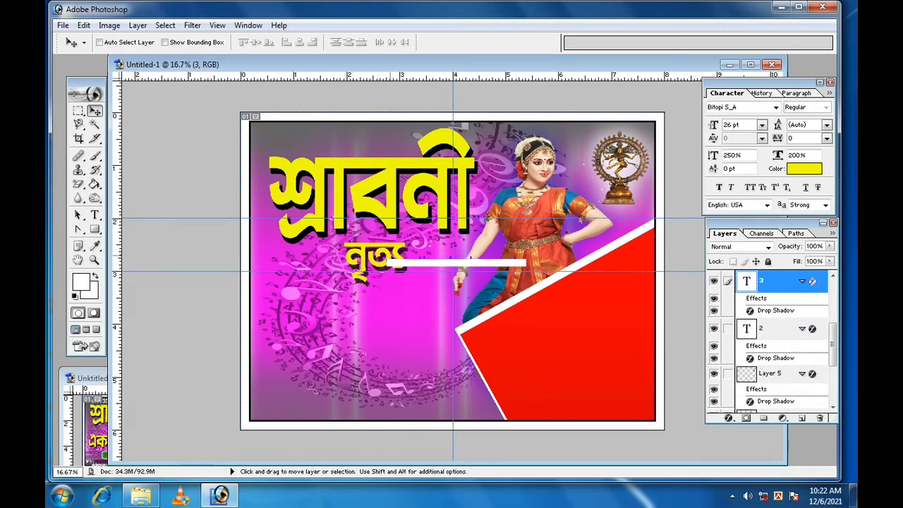
key("shift+Up")
key("shift+Up")
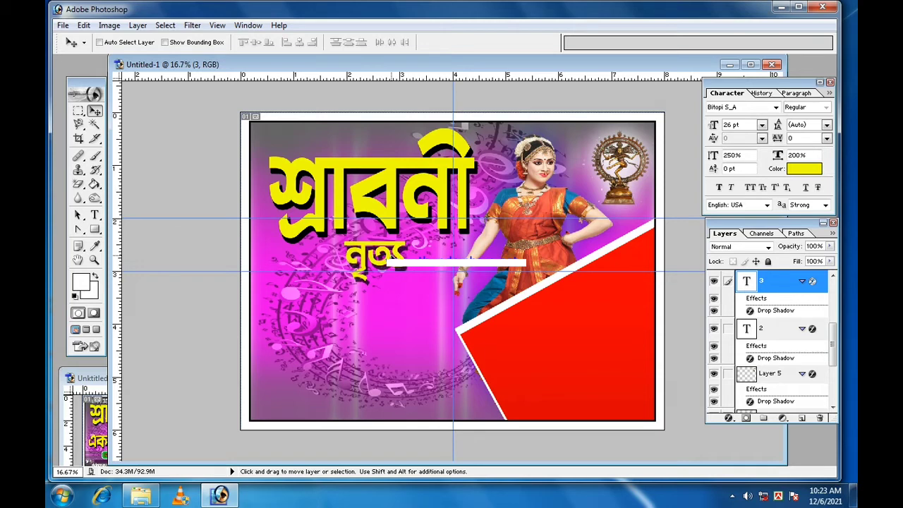
- Copy the একাডেমি text from text layer 4 of Unktitled-1.psd and place it beneath the নৃত্য text
left_click(102, 422)
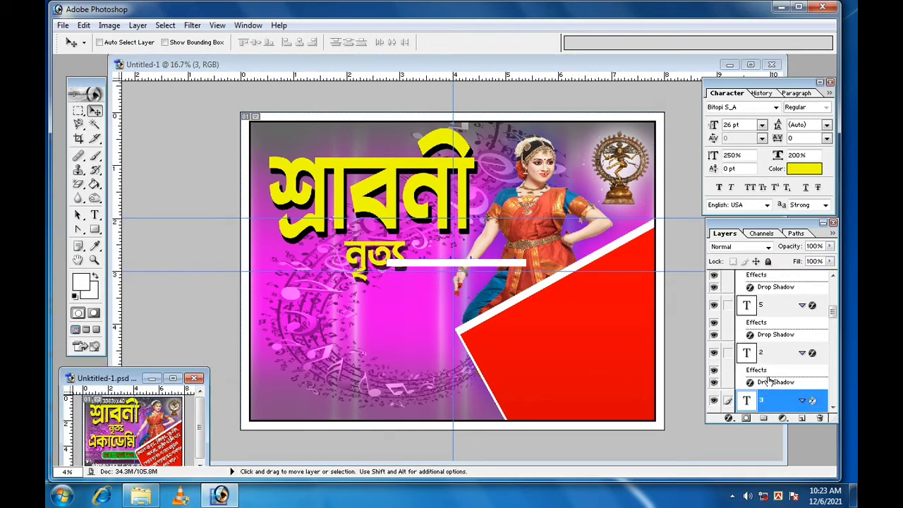
scroll(769, 387, "down", 5)
scroll(770, 386, "up", 5)
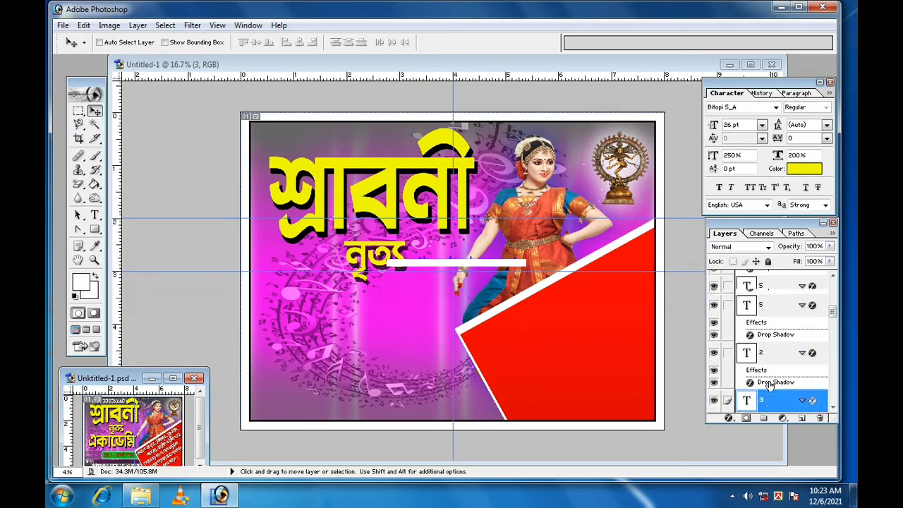
scroll(771, 371, "up", 1)
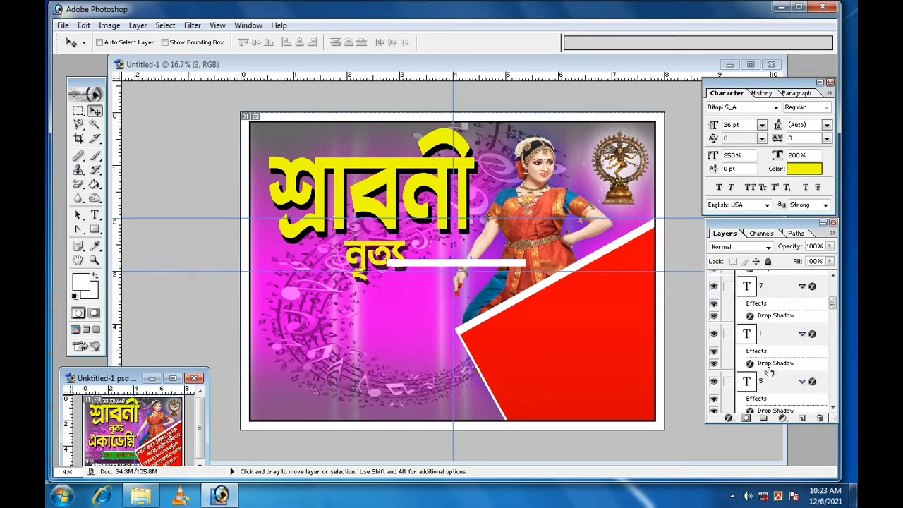
scroll(770, 308, "up", 1)
left_click(769, 288)
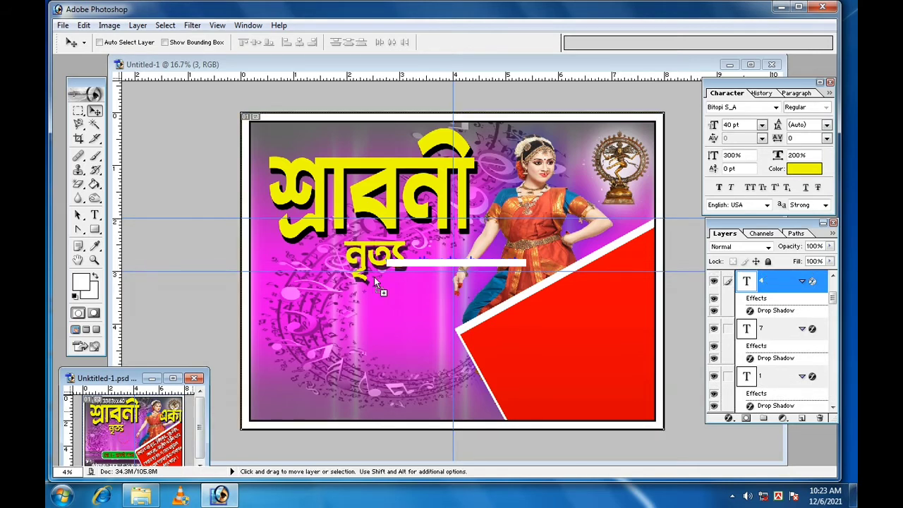
left_click_drag(374, 276, 408, 297)
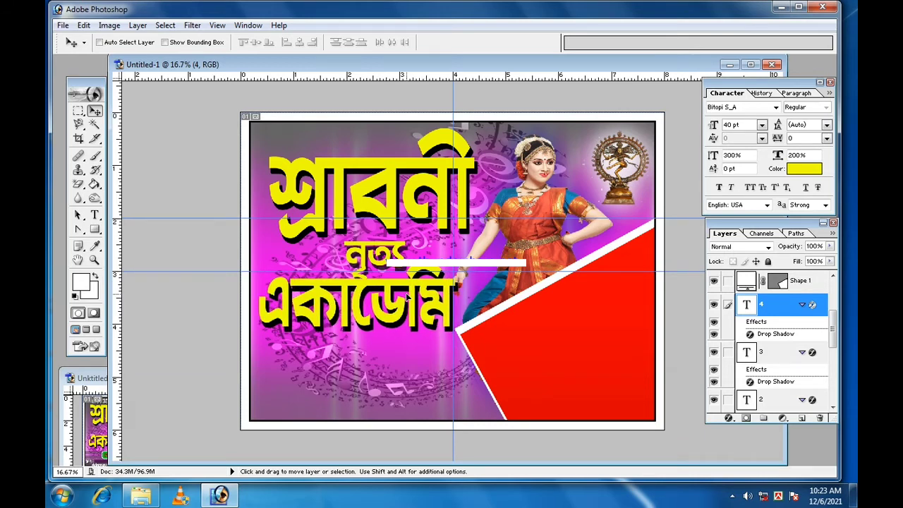
- Shift the dancer on Layer 4 slightly to the right, away from the yellow title text
scroll(783, 360, "down", 4)
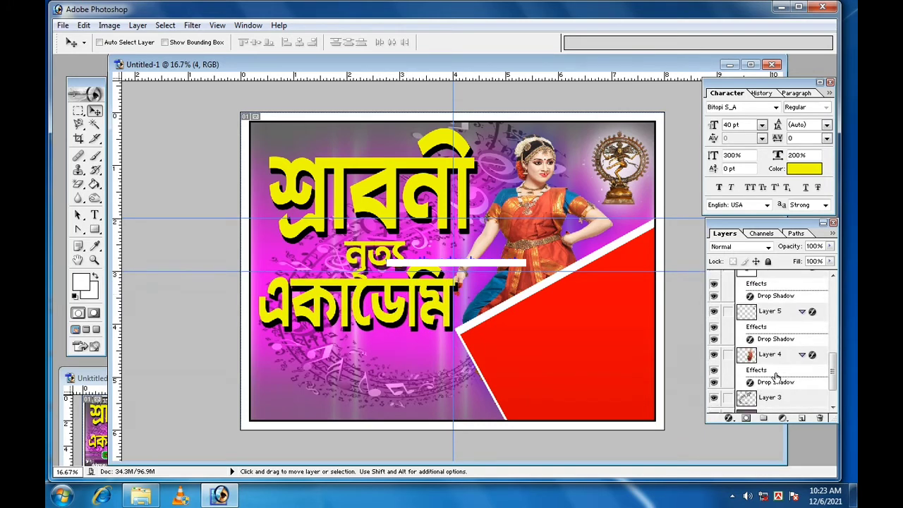
left_click(770, 361)
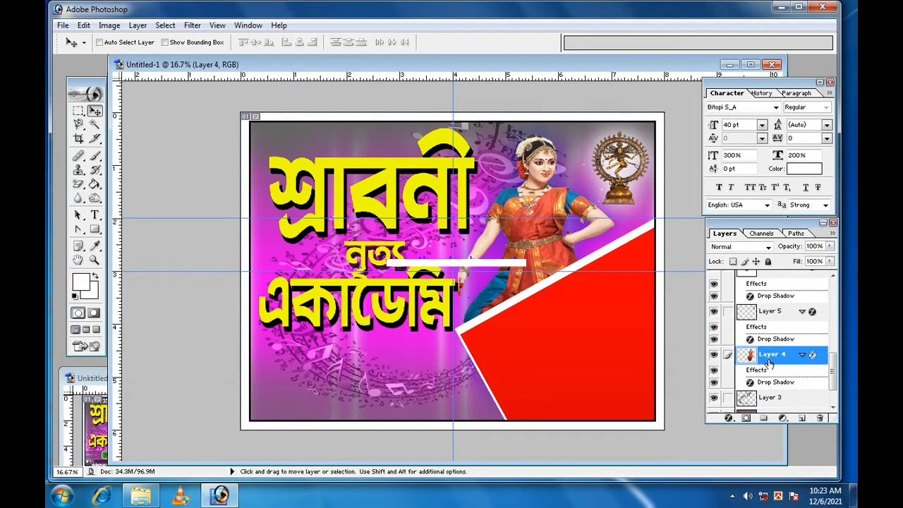
key("shift+Right")
key("shift+Right")
key("shift+Right")
key("shift+Right")
key("shift+Right")
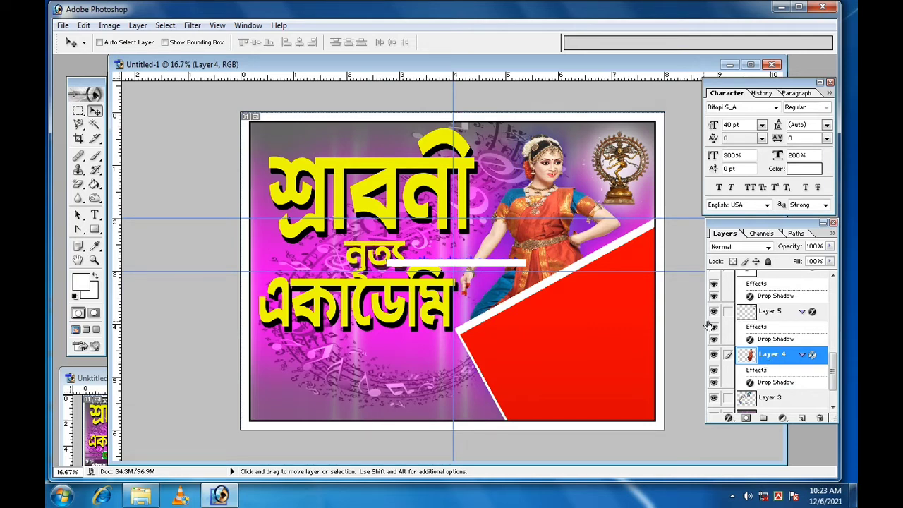
- Nudge the একাডেমি text slightly down and the নৃত্য text slightly up to adjust the title's line spacing
scroll(774, 315, "up", 3)
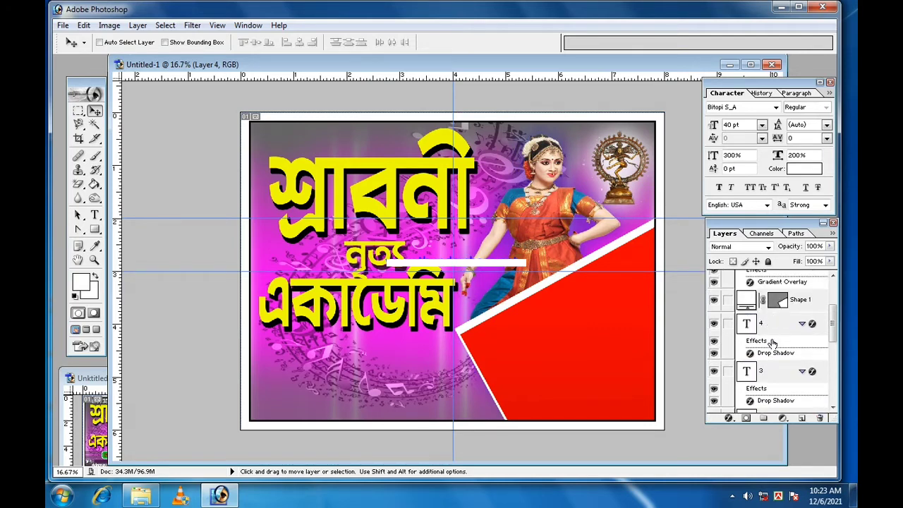
left_click(771, 331)
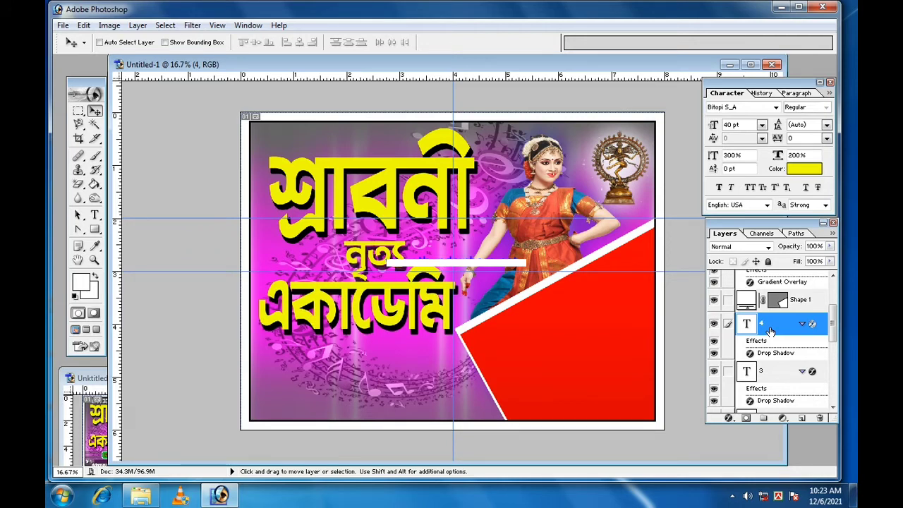
left_click(770, 381)
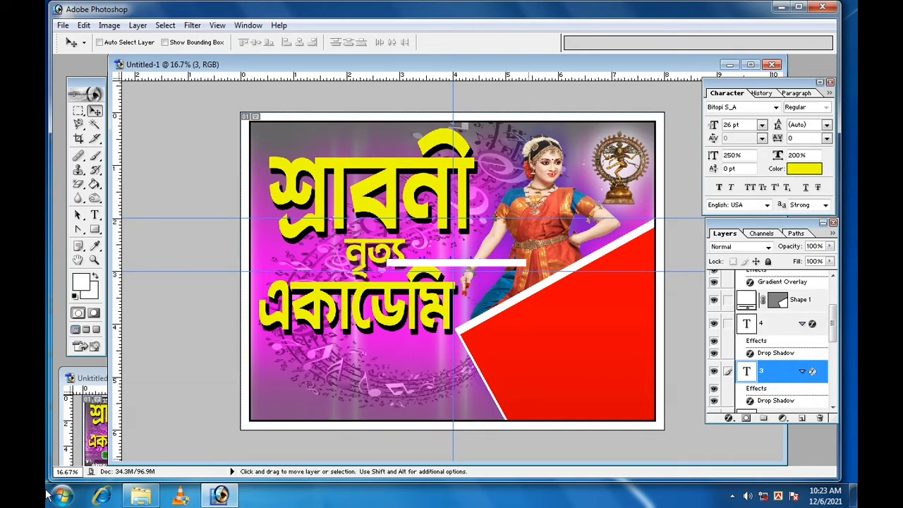
- Copy the white mobile-number text from text layer 1 of Unktitled-1.psd, place it above the শ্রাবনী title and compare it hidden and shown
left_click(94, 432)
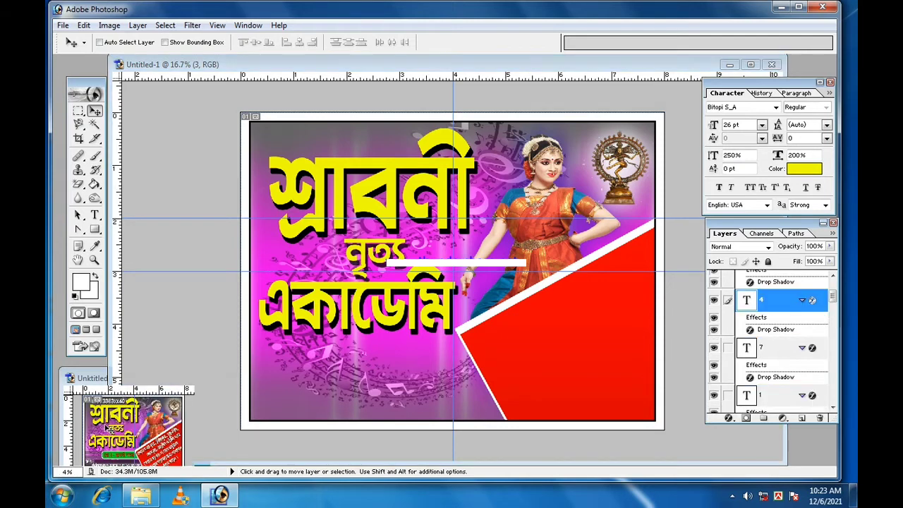
scroll(776, 346, "down", 1)
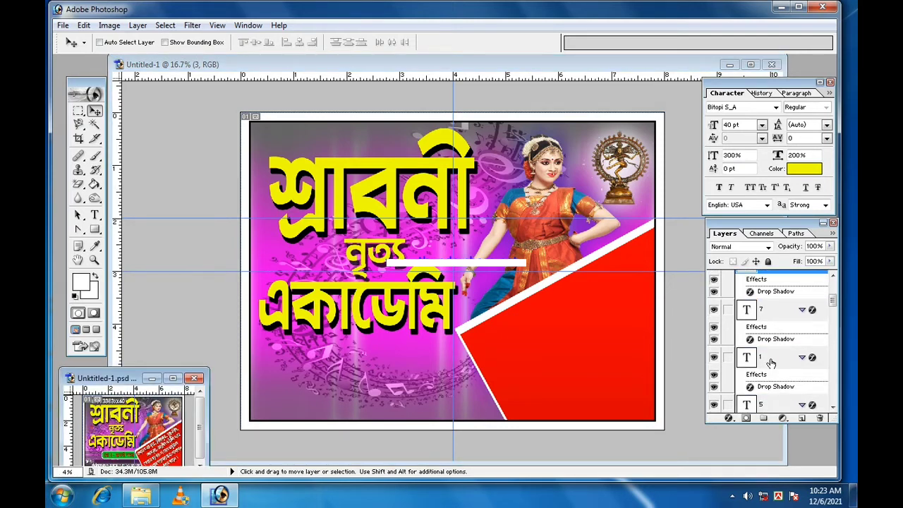
left_click(771, 357)
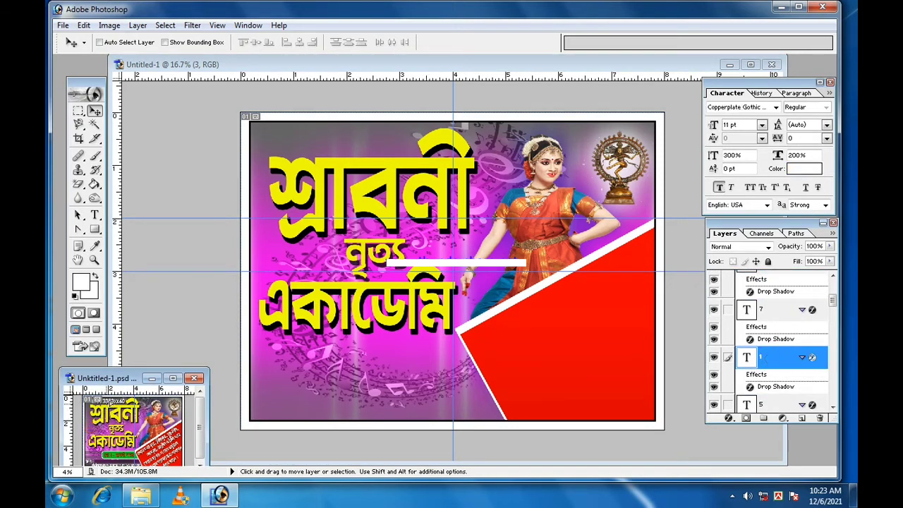
left_click_drag(106, 402, 348, 140)
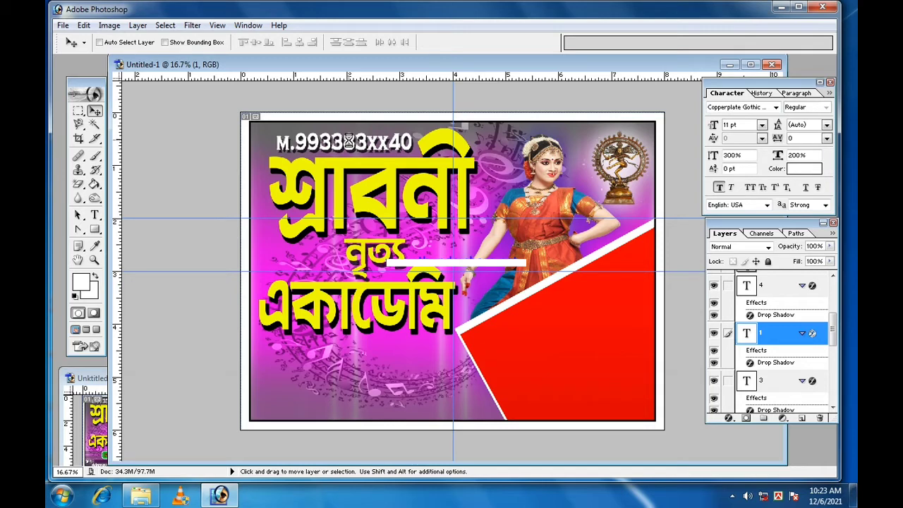
left_click_drag(348, 140, 351, 143)
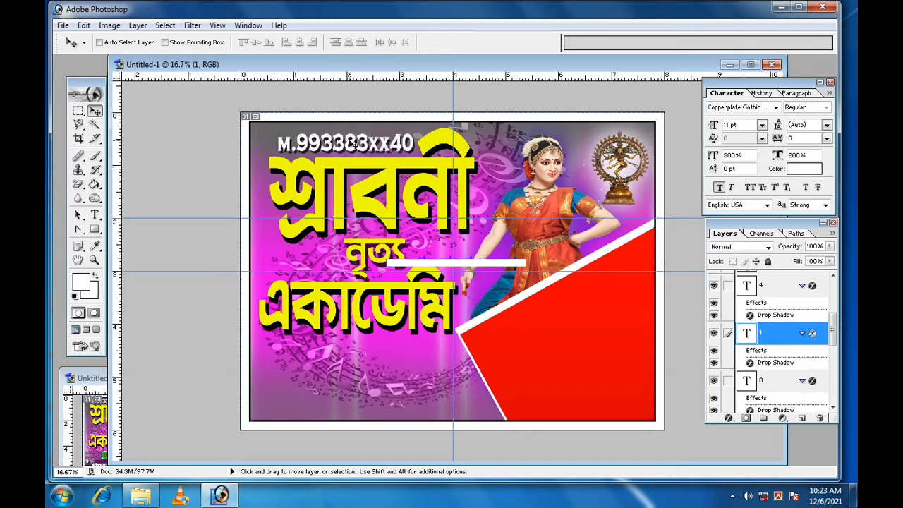
left_click(714, 333)
left_click(714, 333)
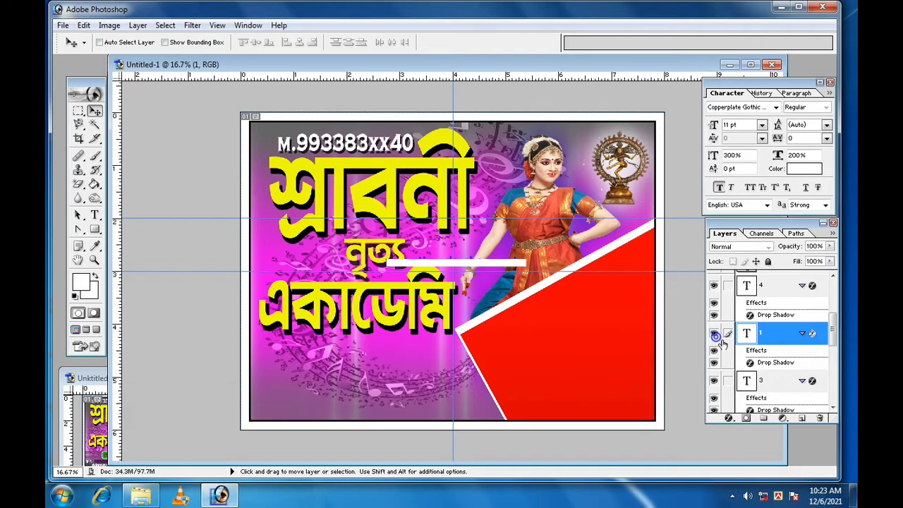
- Review the drop shadow settings of the white mobile-number text layer, including opacity, distance and spread
double_click(780, 363)
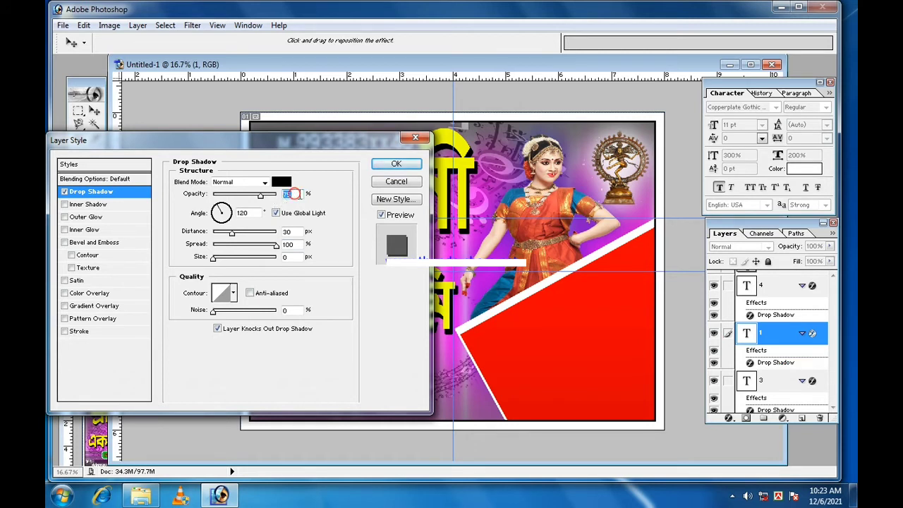
left_click(298, 194)
left_click(295, 244)
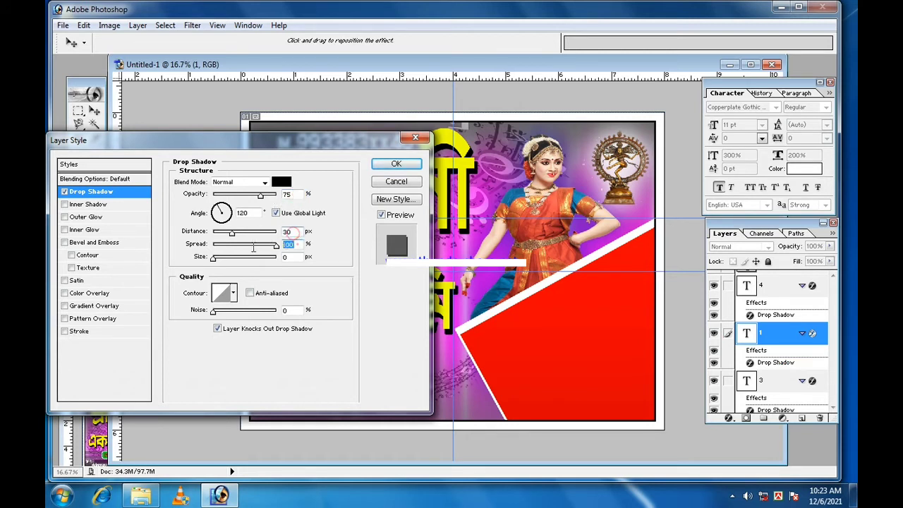
left_click(396, 163)
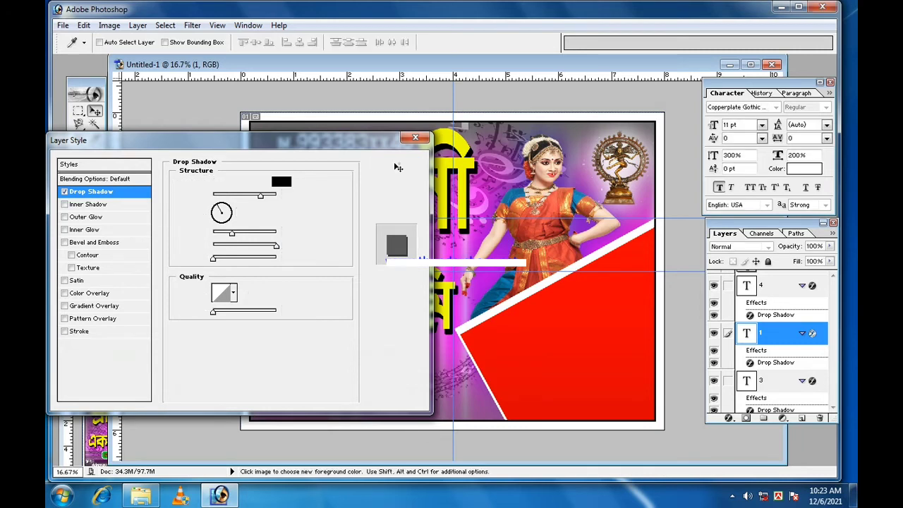
- Copy the red proprietor-name text from text layer 5 of Unktitled-1.psd and place it a little below the একাডেমি text
left_click(91, 440)
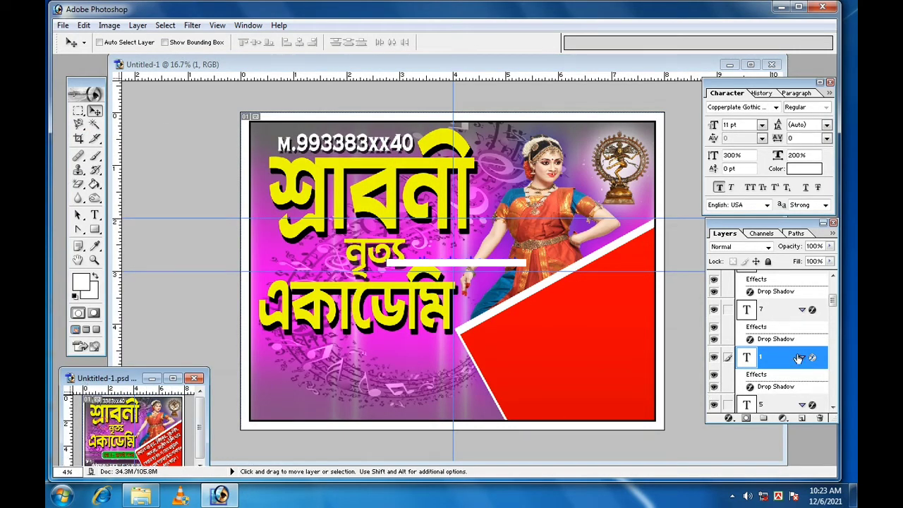
scroll(785, 367, "down", 1)
scroll(771, 372, "up", 2)
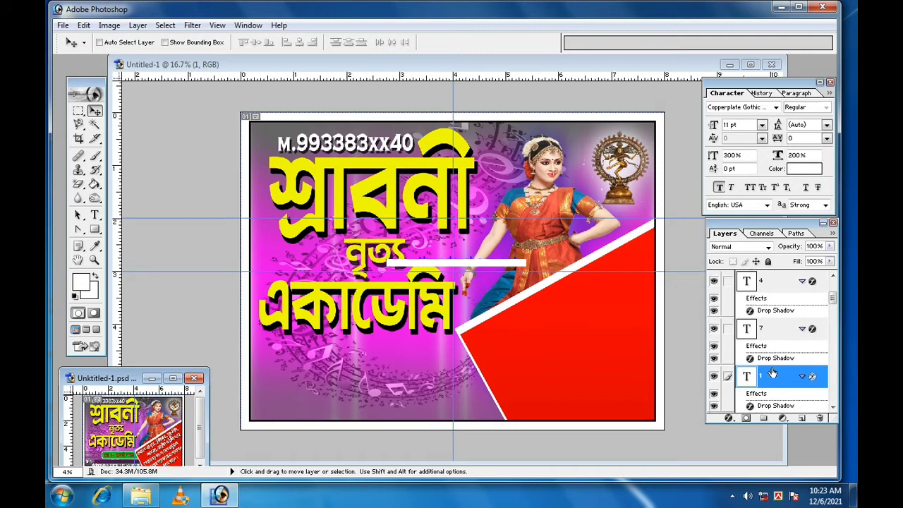
scroll(771, 371, "up", 1)
scroll(773, 375, "down", 2)
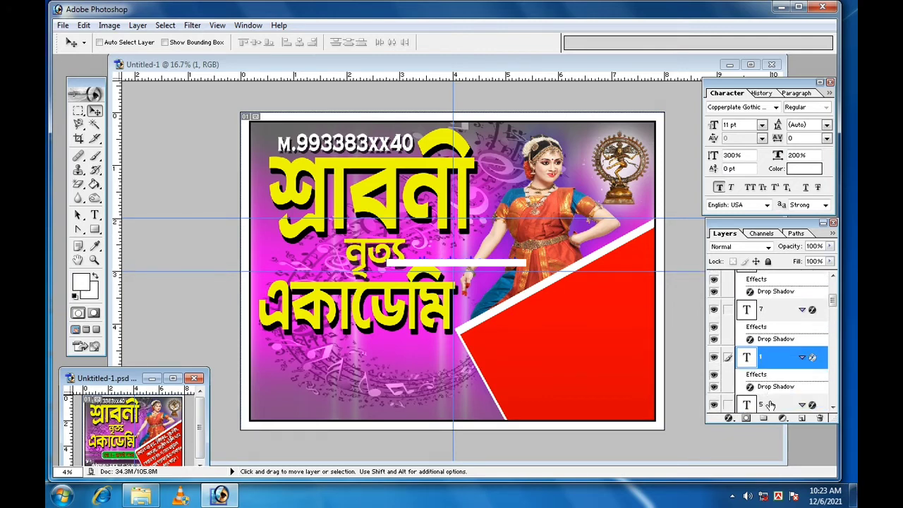
scroll(771, 404, "down", 1)
left_click(767, 390)
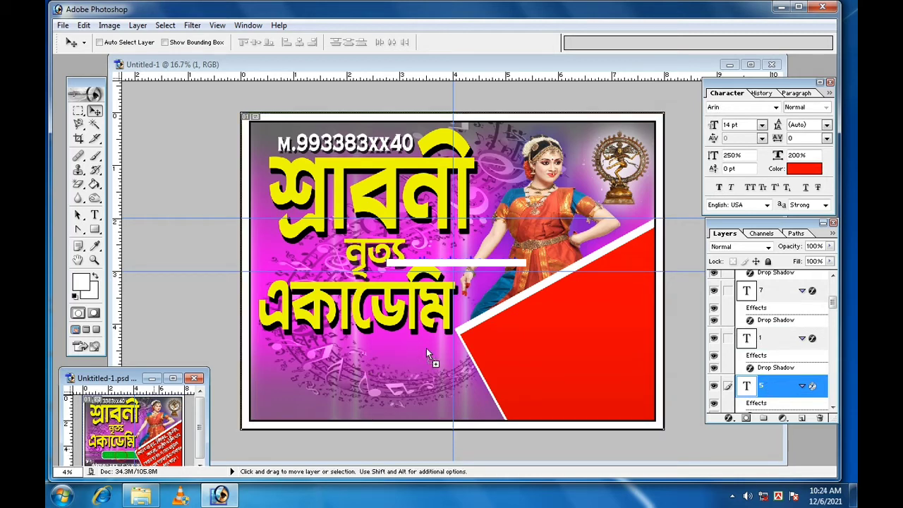
left_click_drag(426, 348, 402, 359)
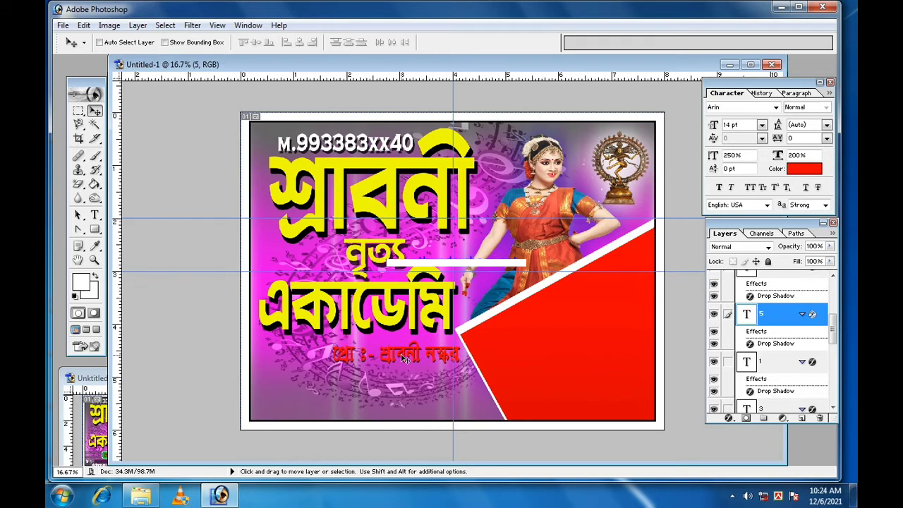
left_click_drag(402, 361, 405, 364)
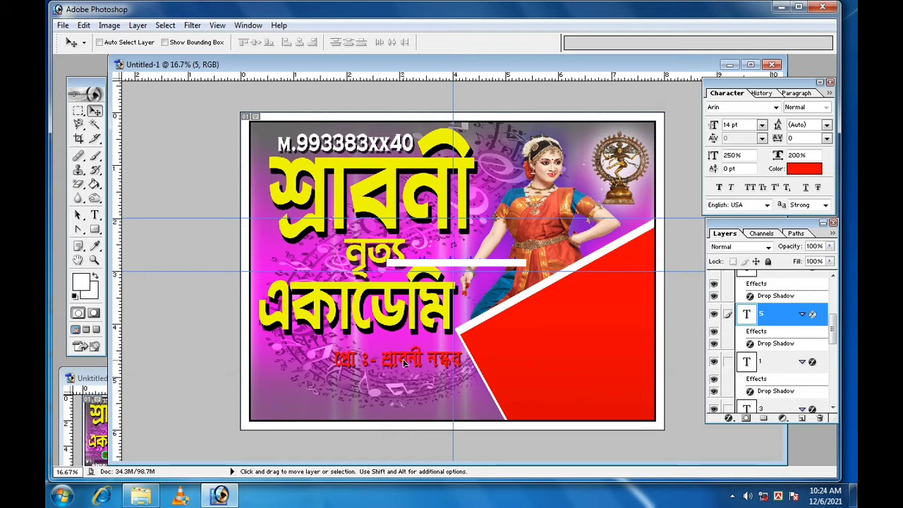
- Draw a rounded rectangle with a 200 px radius above Layer 3, behind the proprietor-name text and extending under the red corner panel
scroll(826, 360, "down", 5)
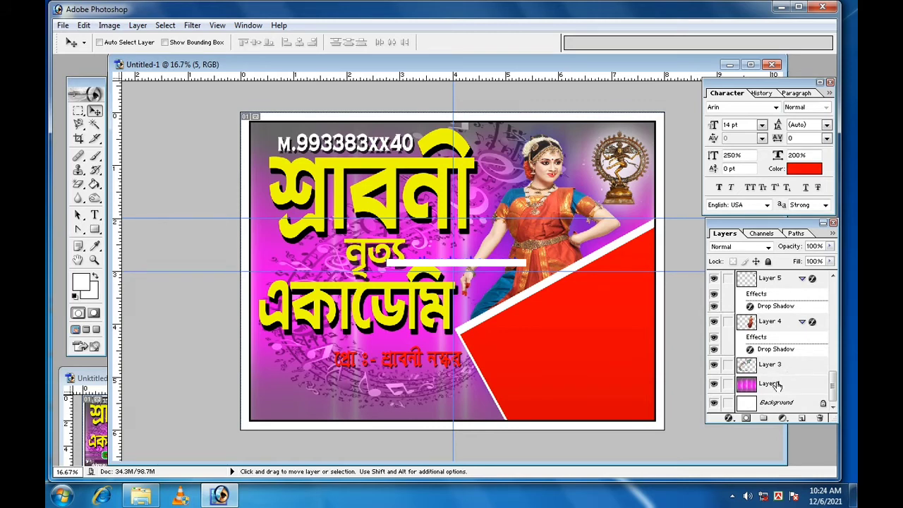
scroll(775, 380, "down", 1)
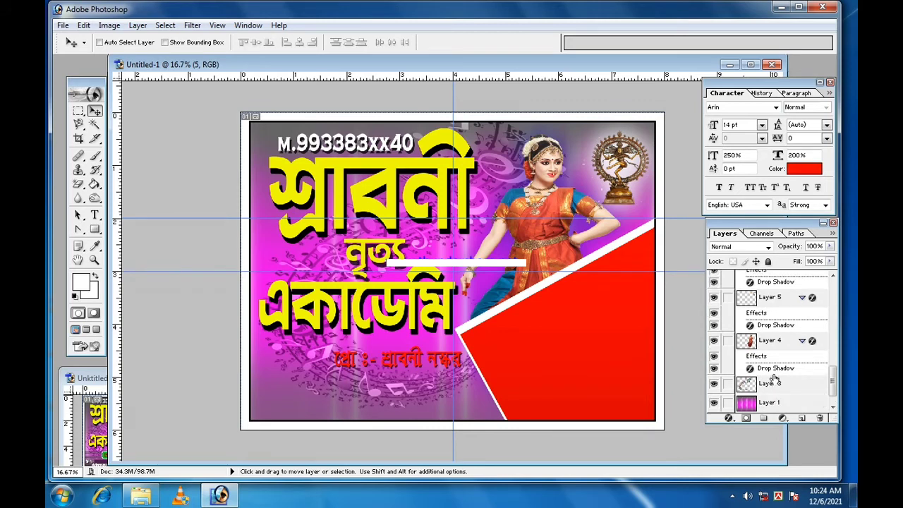
left_click(767, 382)
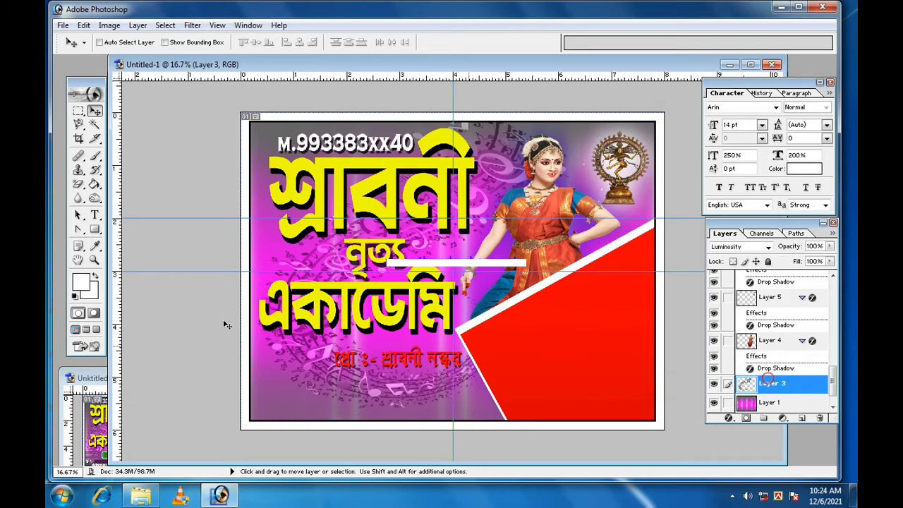
left_click(95, 229)
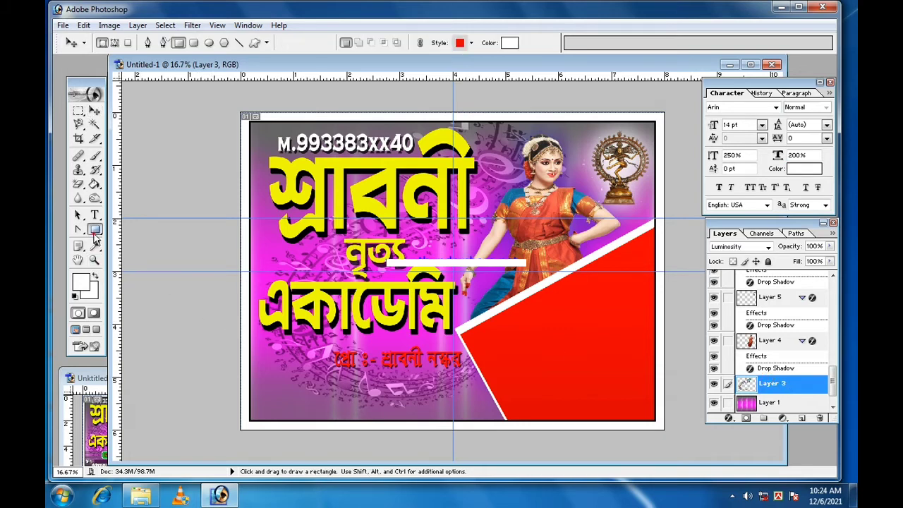
left_click(133, 241)
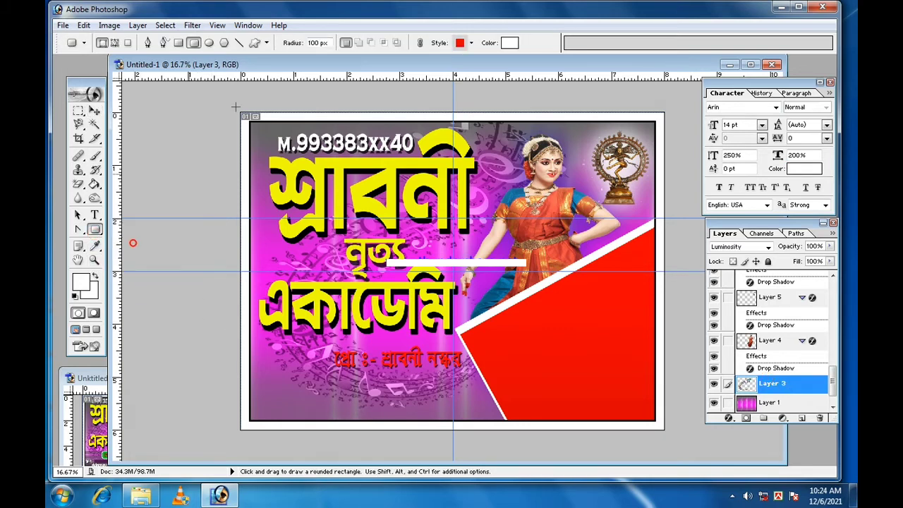
double_click(319, 43)
type("2")
type("0")
left_click_drag(506, 374, 506, 374)
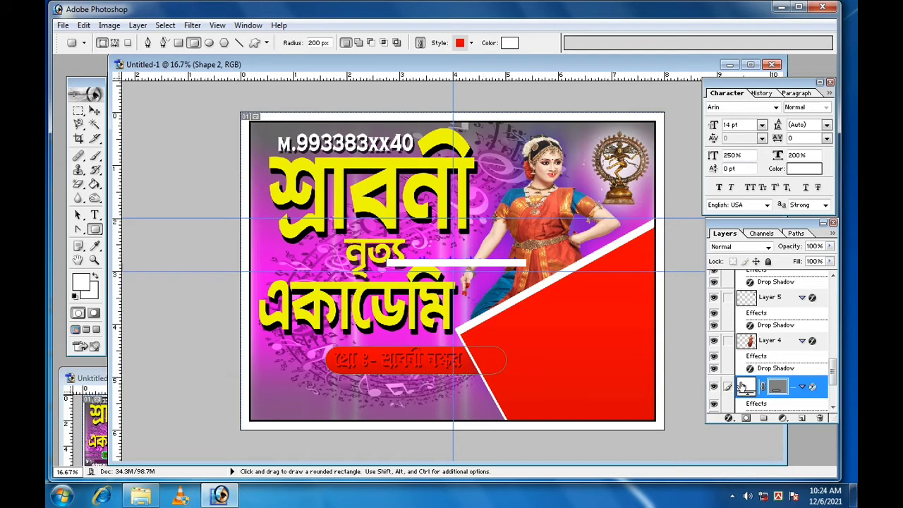
- Change the first color stop of the rounded rectangle's gradient overlay to green 0CFF00
scroll(754, 394, "down", 1)
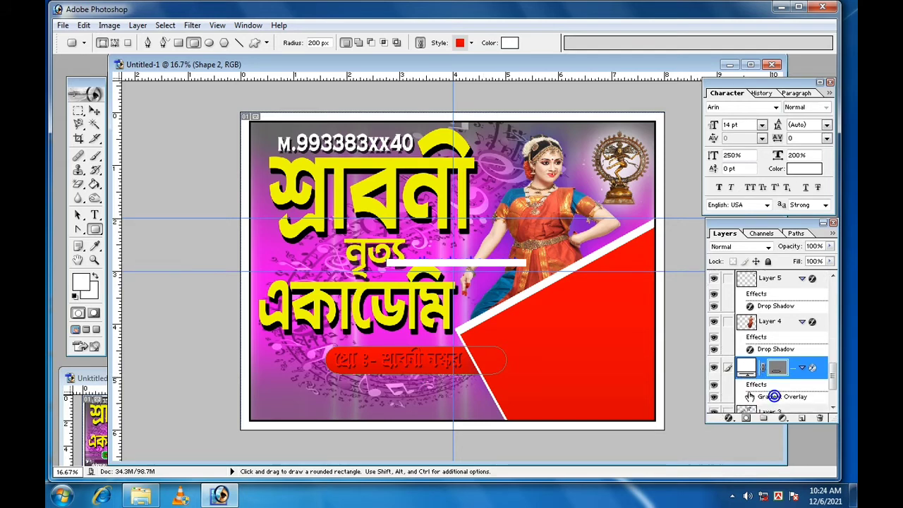
double_click(775, 397)
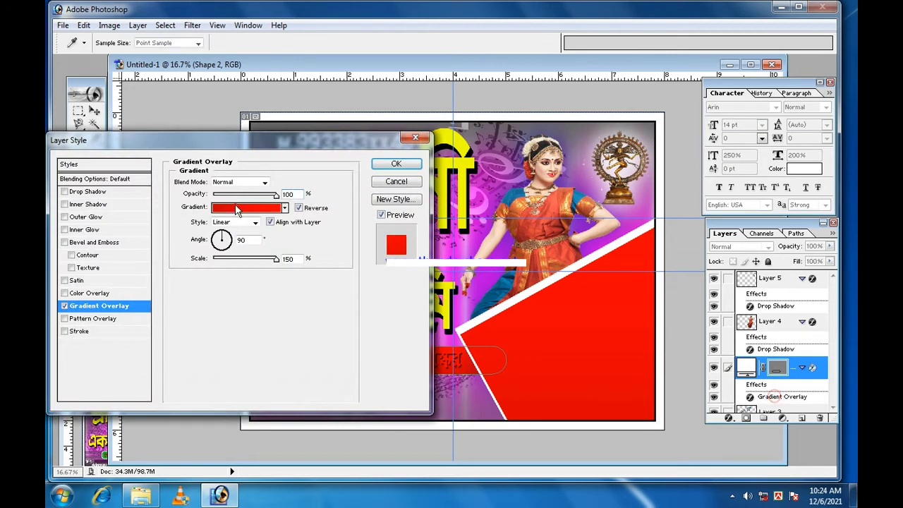
left_click(237, 208)
double_click(236, 268)
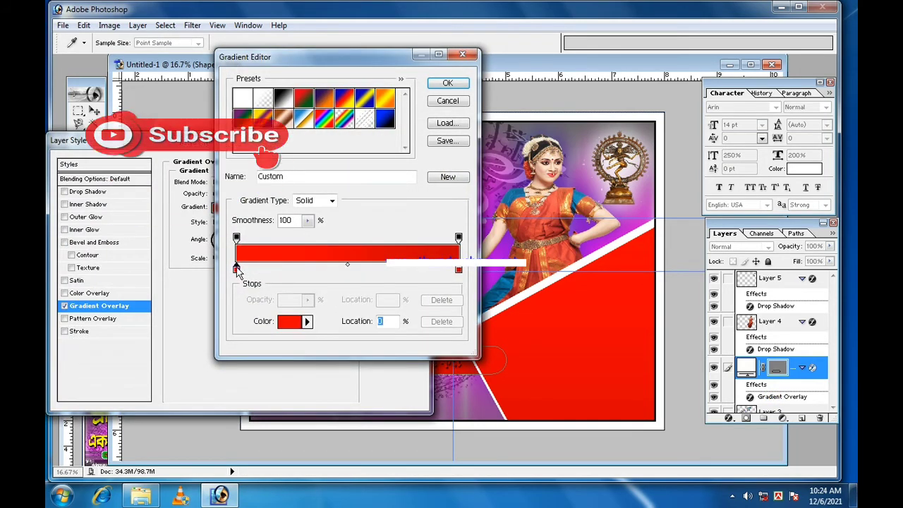
left_click(499, 403)
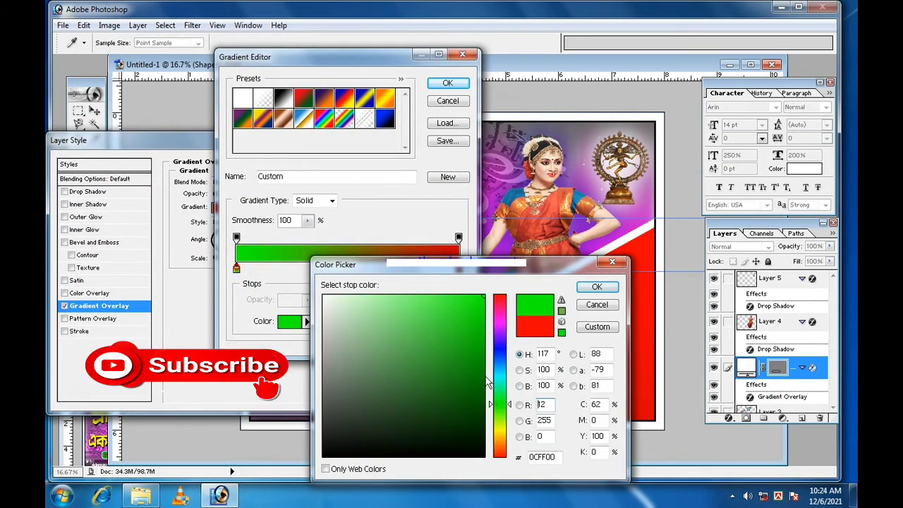
left_click(597, 287)
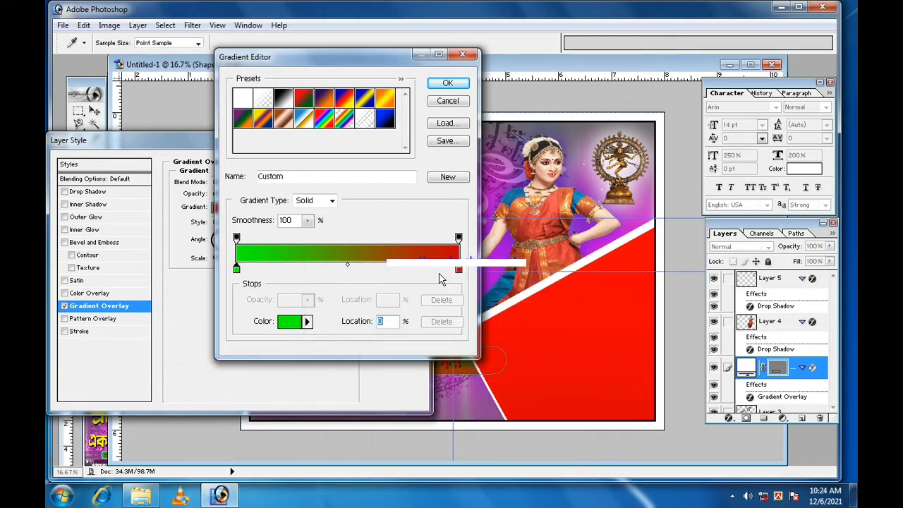
- Set the second color stop of the rounded rectangle's gradient overlay to light green 66FF00 and apply the layer style
left_click(458, 269)
double_click(458, 269)
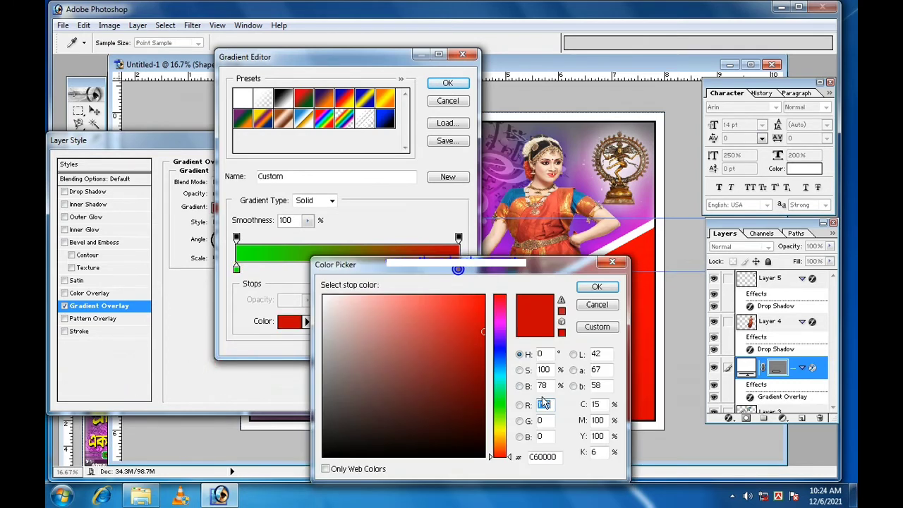
left_click(498, 403)
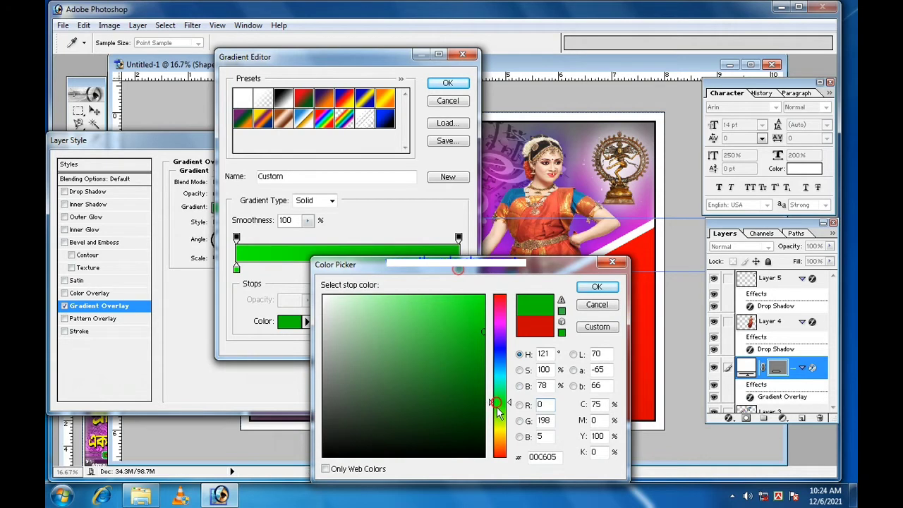
left_click_drag(498, 403, 498, 413)
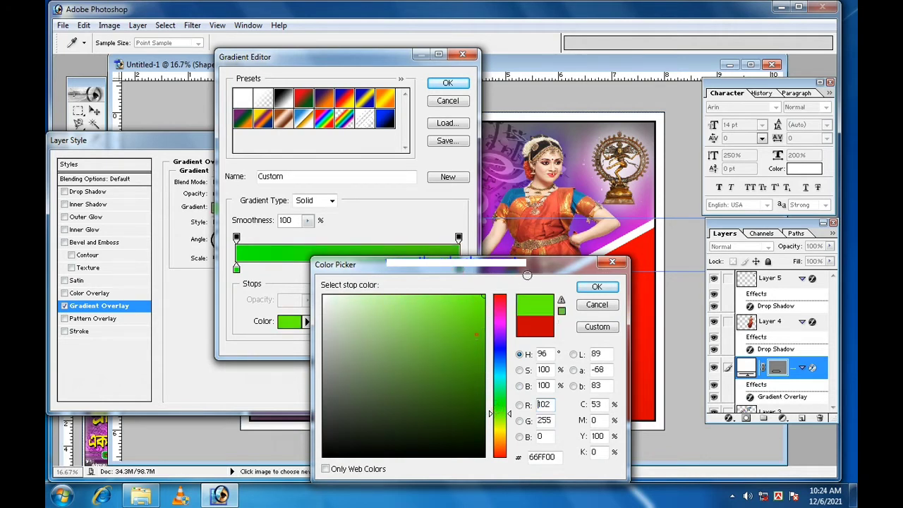
left_click(592, 287)
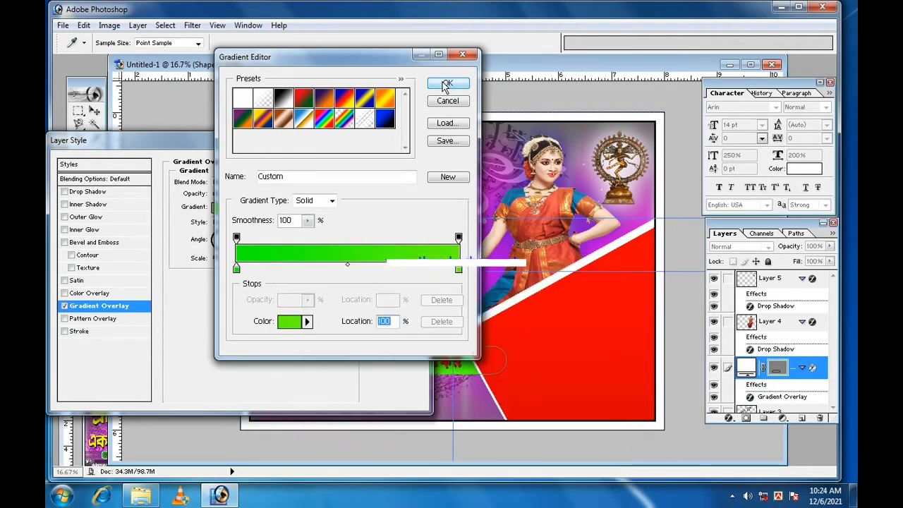
left_click(438, 83)
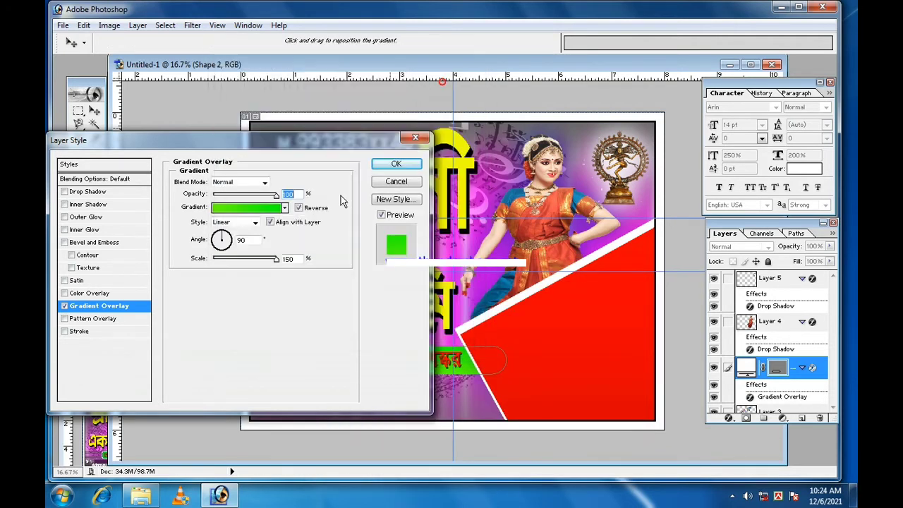
left_click(390, 165)
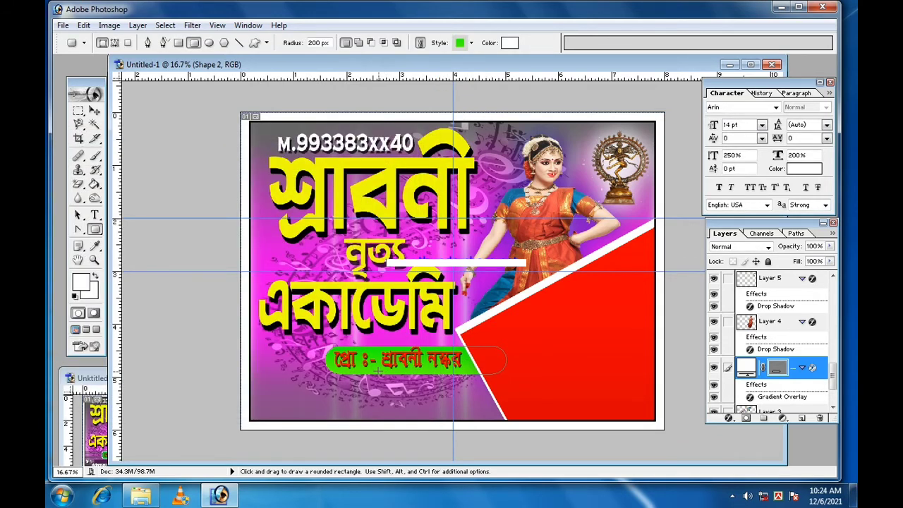
- Nudge the green rounded rectangle slightly to the right behind the proprietor-name text
left_click(95, 113)
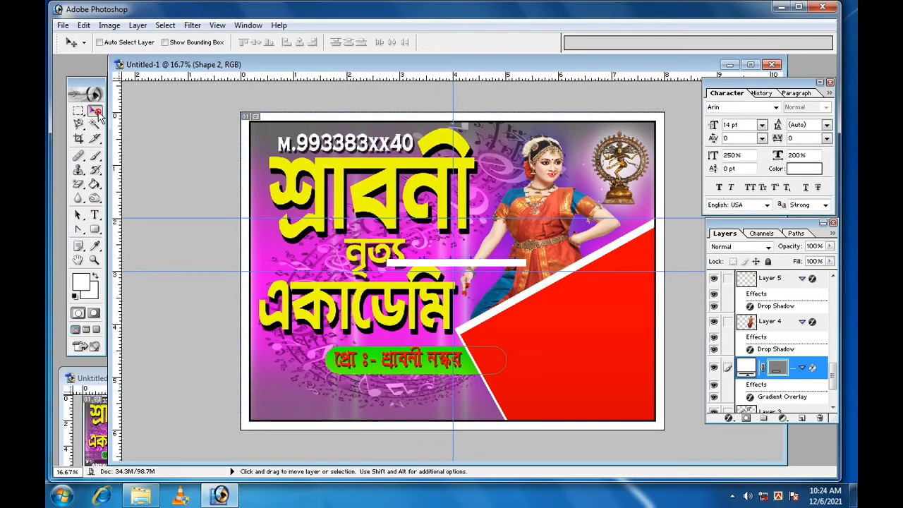
key("Right")
key("Right")
key("Right")
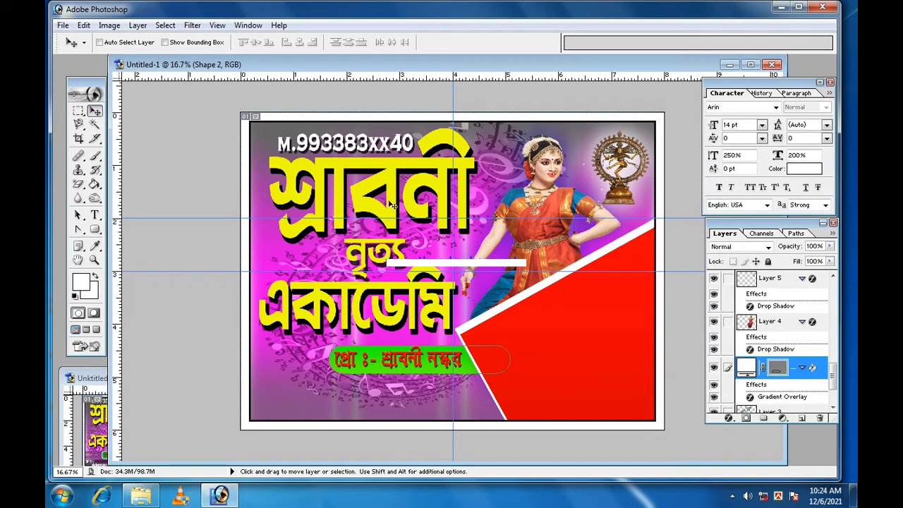
- Duplicate the green rounded rectangle's layer in the same document and compare the copy with its effects hidden and shown
right_click(797, 367)
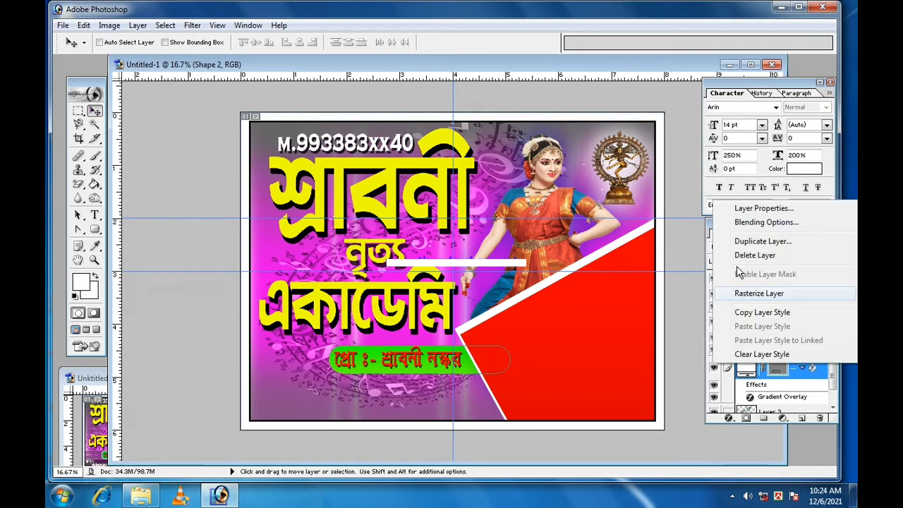
left_click(752, 240)
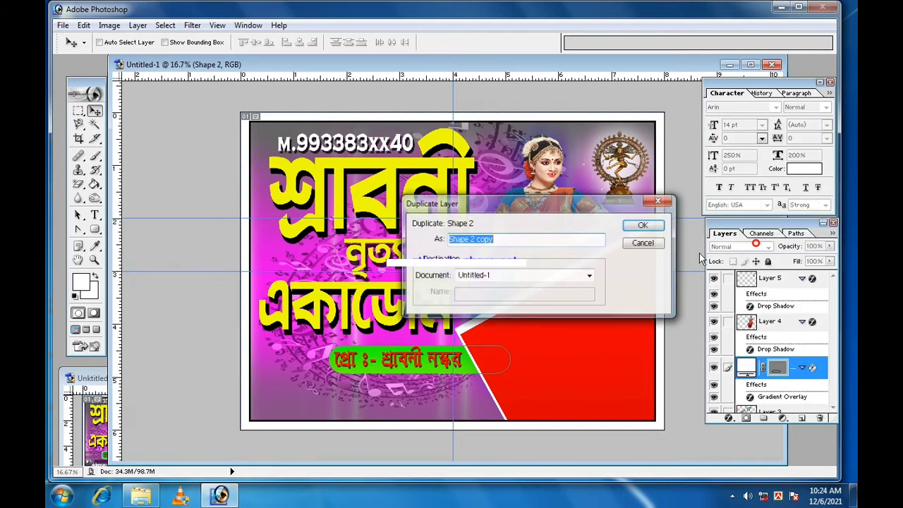
left_click(643, 225)
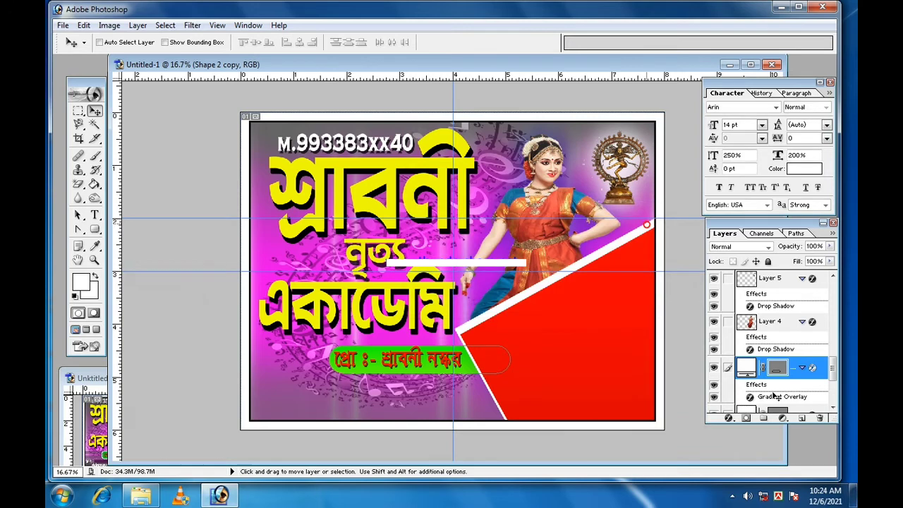
left_click(714, 385)
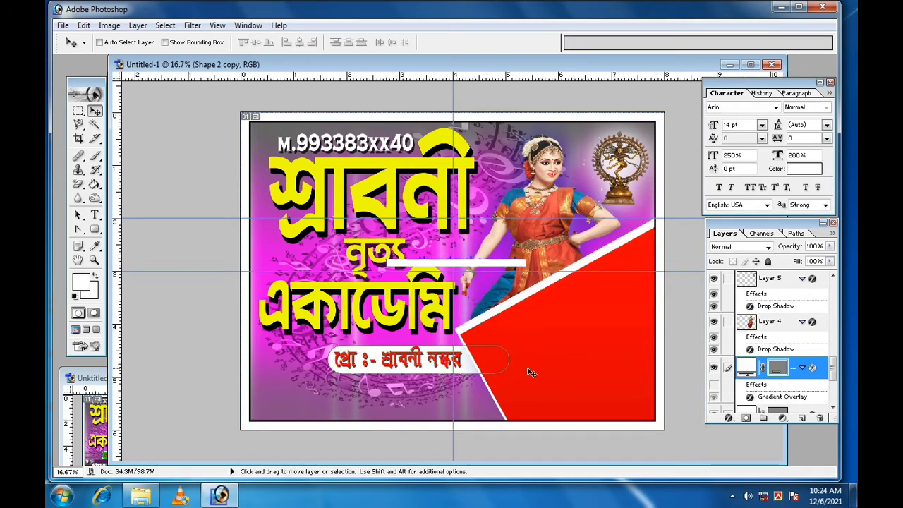
left_click(714, 386)
- Select the original rounded rectangle beneath its copy and hide its layer effects
scroll(776, 398, "down", 2)
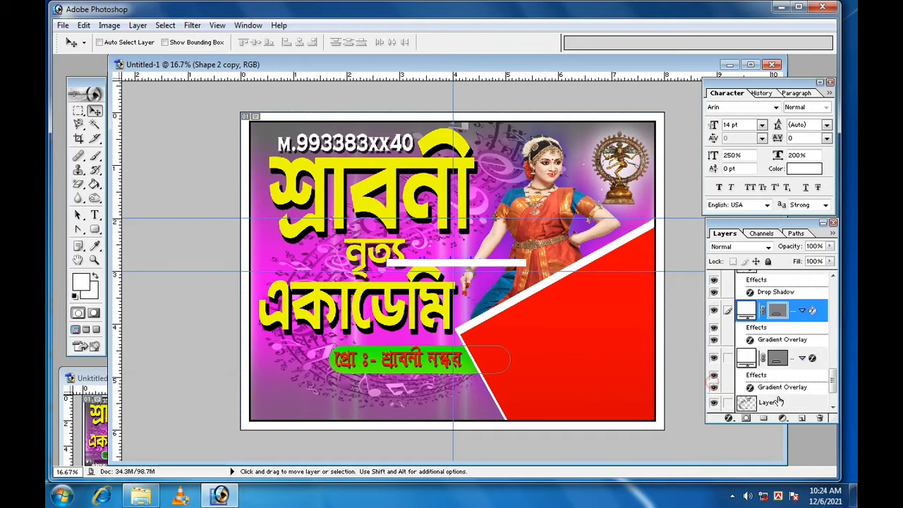
left_click(771, 366)
left_click(771, 366)
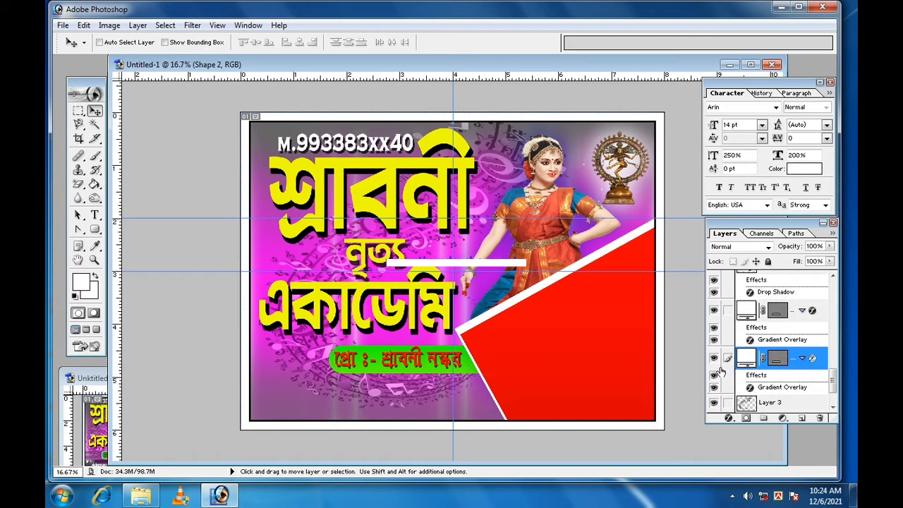
left_click(714, 375)
- Scale the lower rounded rectangle's height to 115.9% and shift it slightly to the right so it frames the green strip in white
key("ctrl+t")
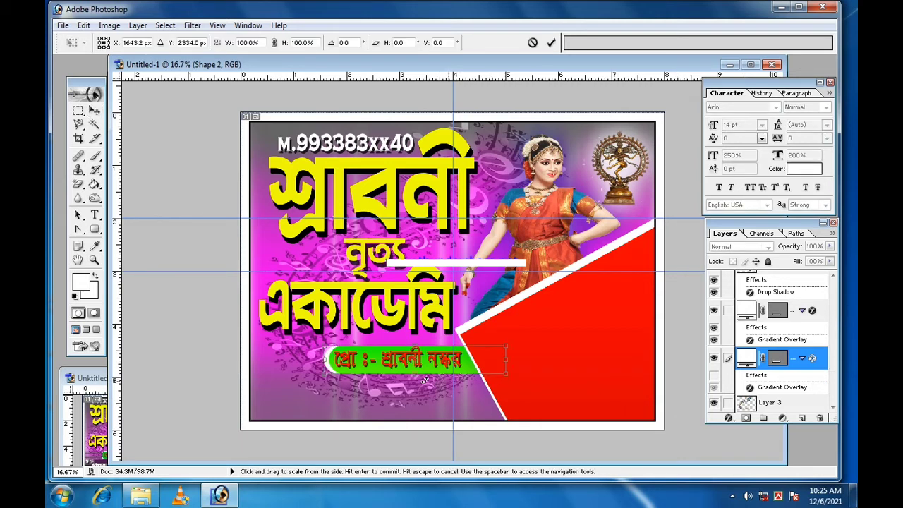
left_click_drag(415, 374, 415, 379)
key("Up")
key("Right")
key("Right")
key("Right")
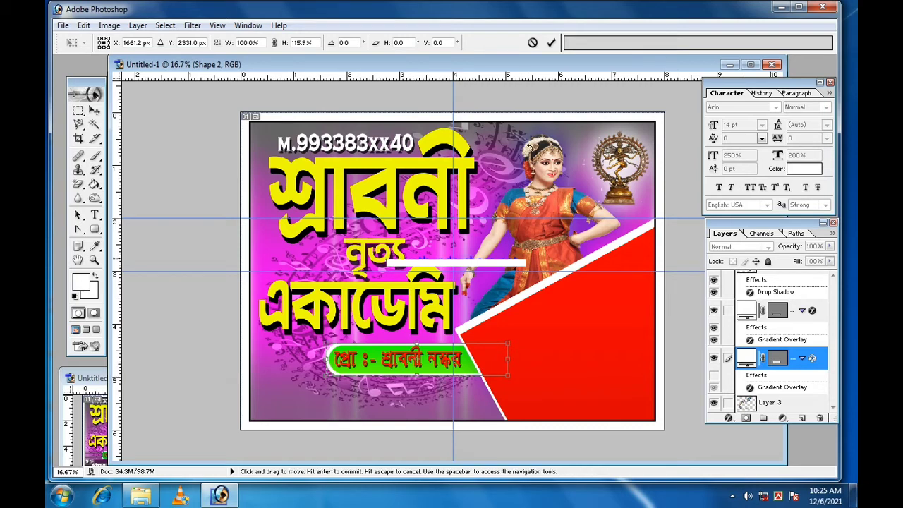
left_click(549, 43)
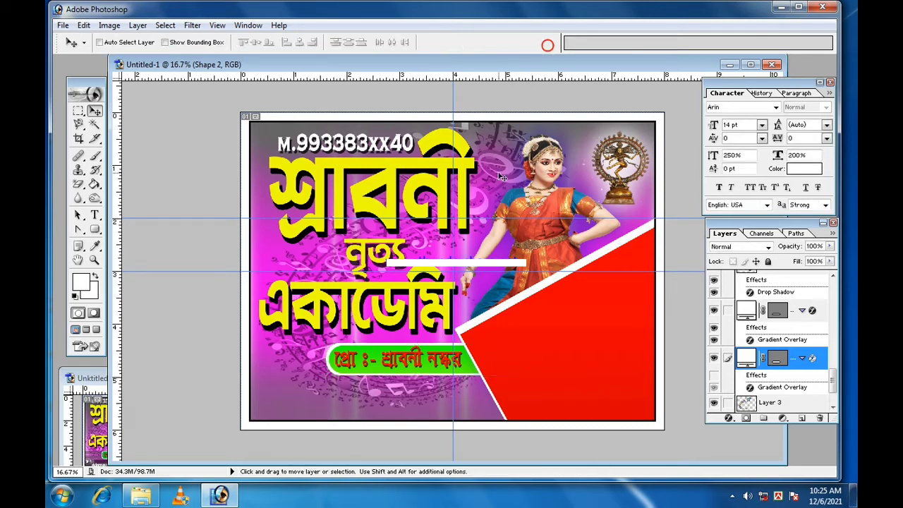
- Nudge the white rounded rectangle vertically to even out its border around the green strip
key("ctrl+plus")
key("ctrl+plus")
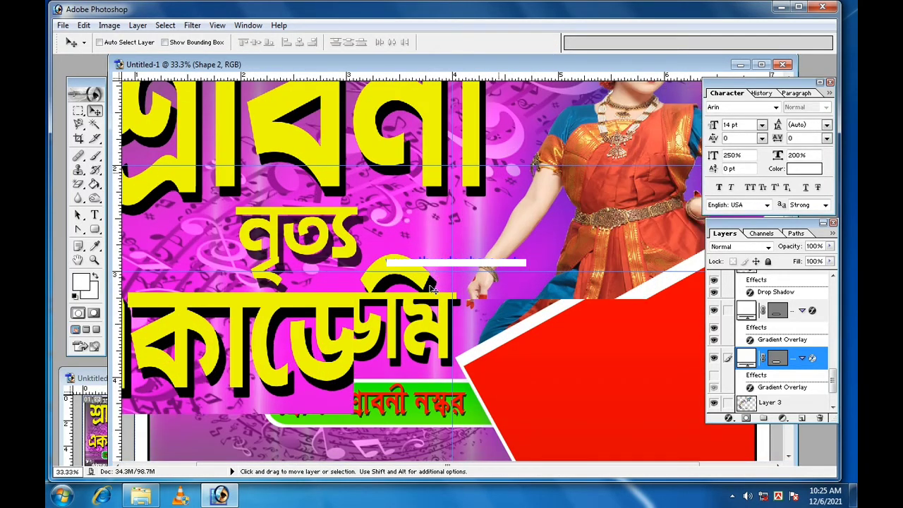
scroll(425, 342, "down", 3)
scroll(425, 344, "down", 2)
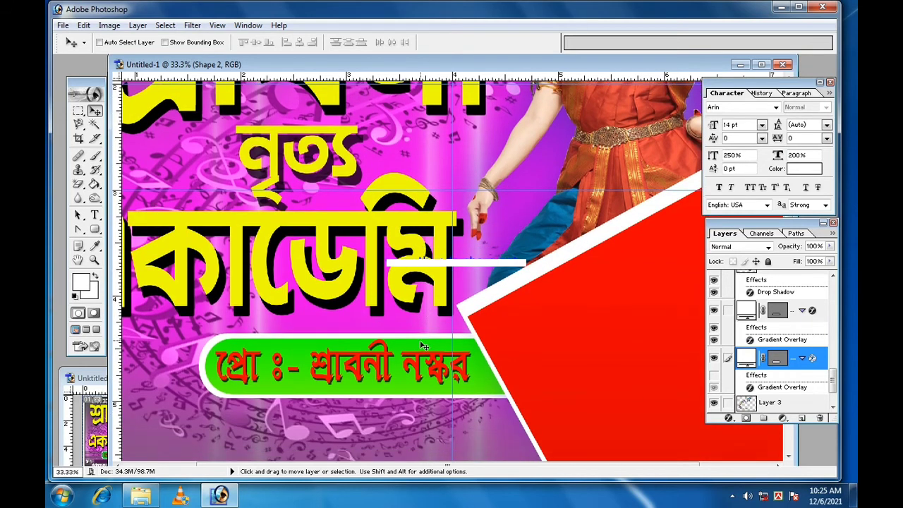
key("Up")
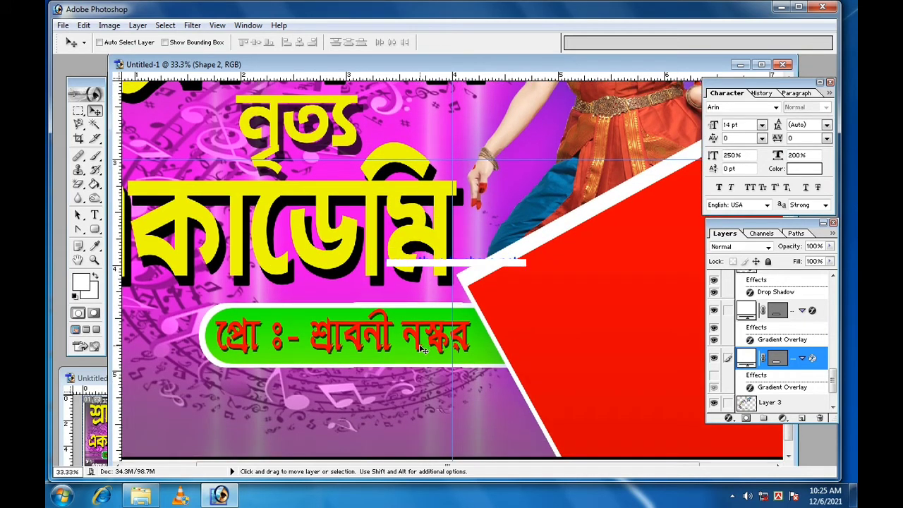
key("Down")
key("Down")
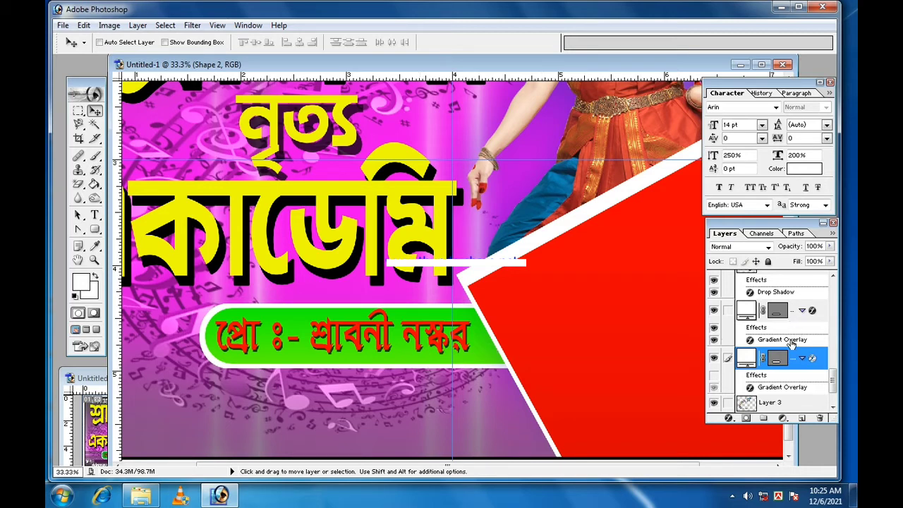
- Turn on Inner Shadow and Drop Shadow for the green rounded rectangle, setting the drop shadow's size to 49 px
key("ctrl+j")
double_click(791, 340)
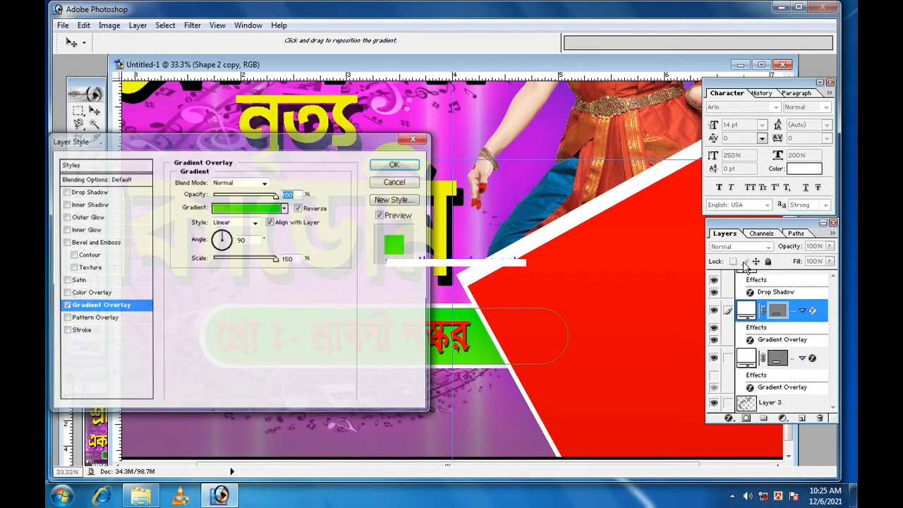
left_click_drag(381, 138, 755, 28)
left_click(509, 95)
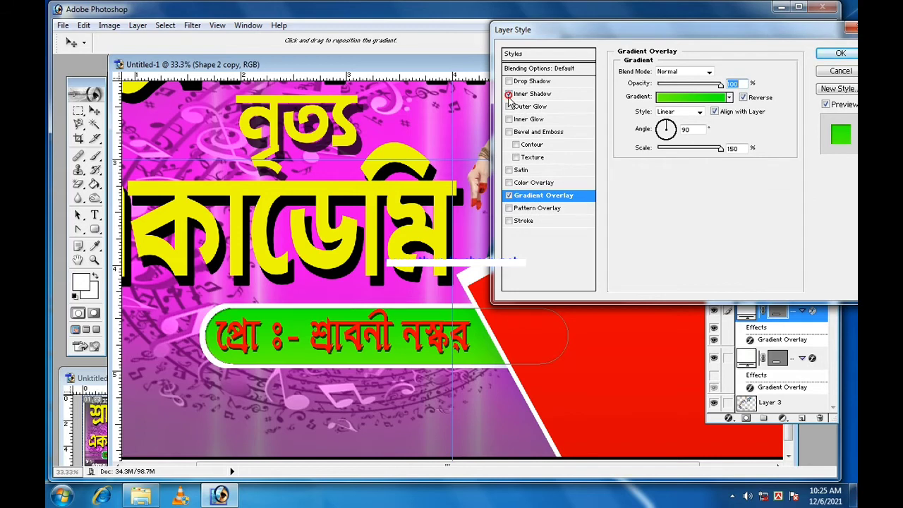
left_click(532, 95)
left_click(532, 82)
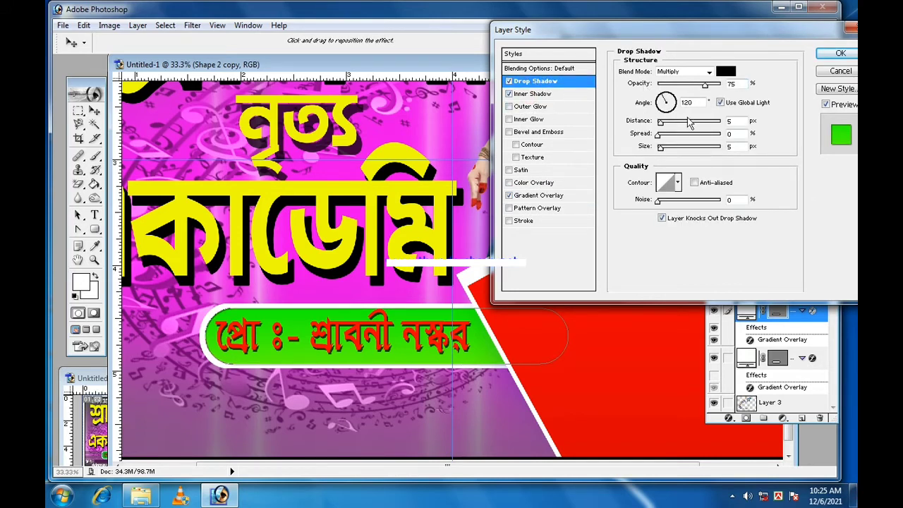
left_click_drag(662, 152, 674, 151)
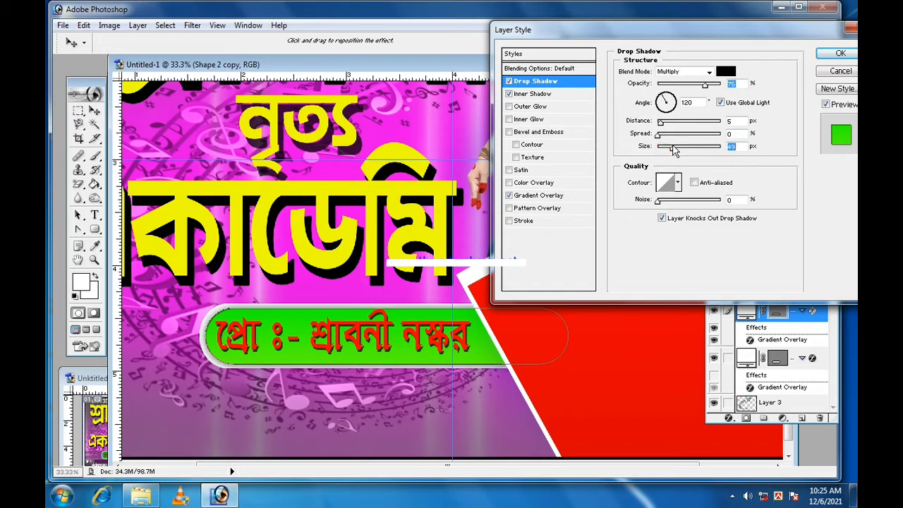
- Set the green rounded rectangle's inner shadow distance to 0 px and size to 70 px, and apply the layer style
left_click(532, 95)
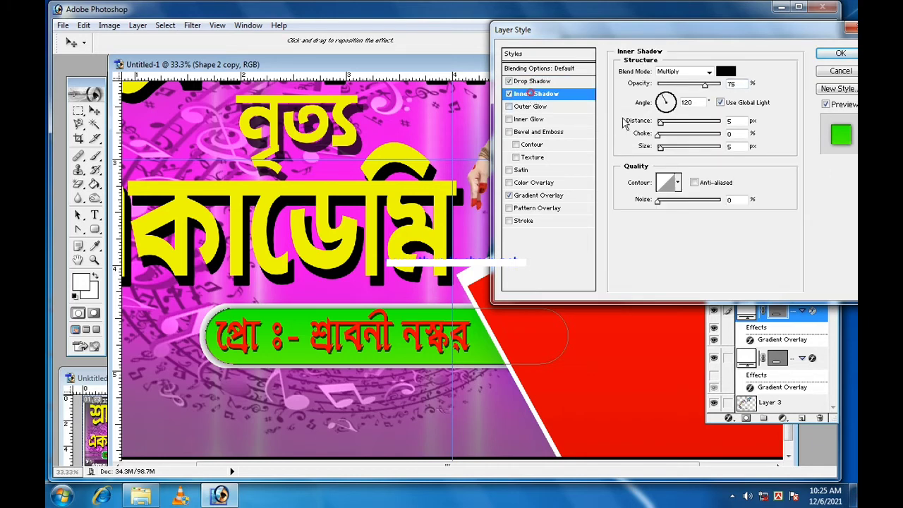
left_click_drag(661, 123, 657, 121)
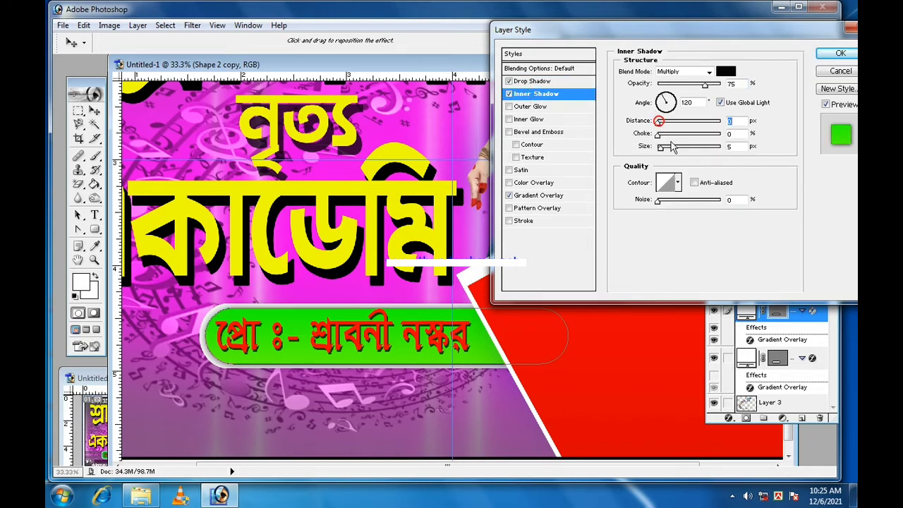
left_click_drag(667, 151, 671, 152)
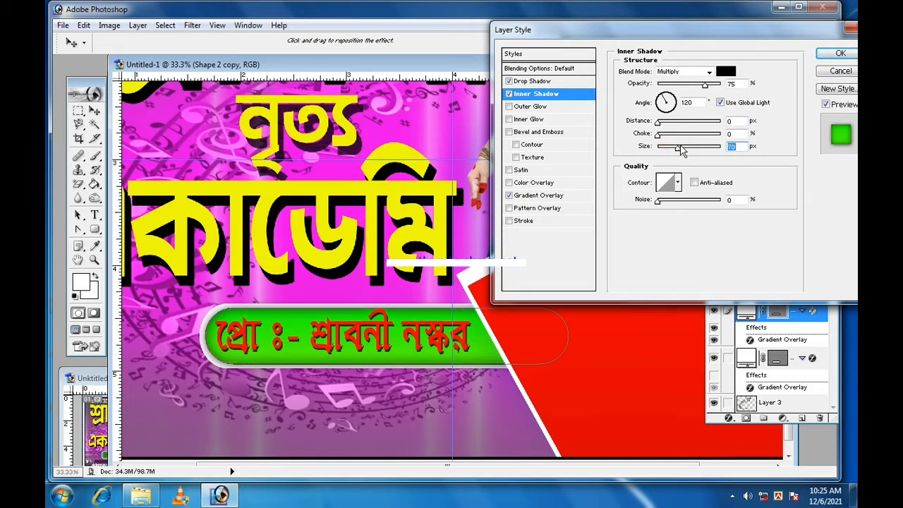
left_click(836, 56)
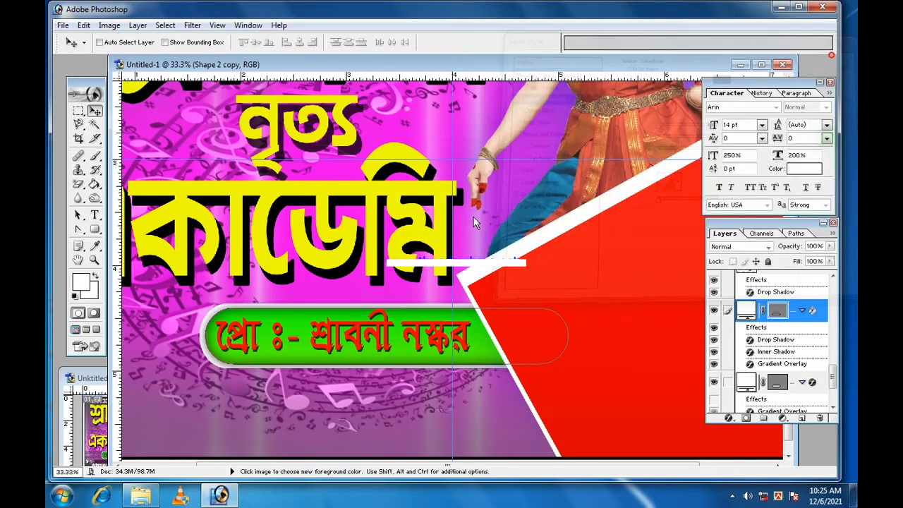
- Draw a horizontal 1 px line above Layer 3 from the canvas's left edge to the upper edge of the proprietor-name strip
scroll(428, 235, "up", 1)
scroll(428, 235, "down", 1)
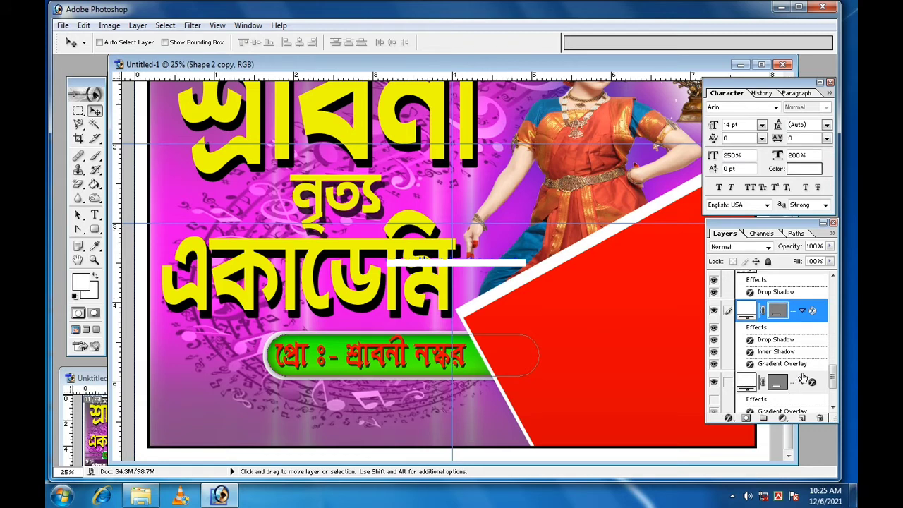
scroll(790, 381, "down", 2)
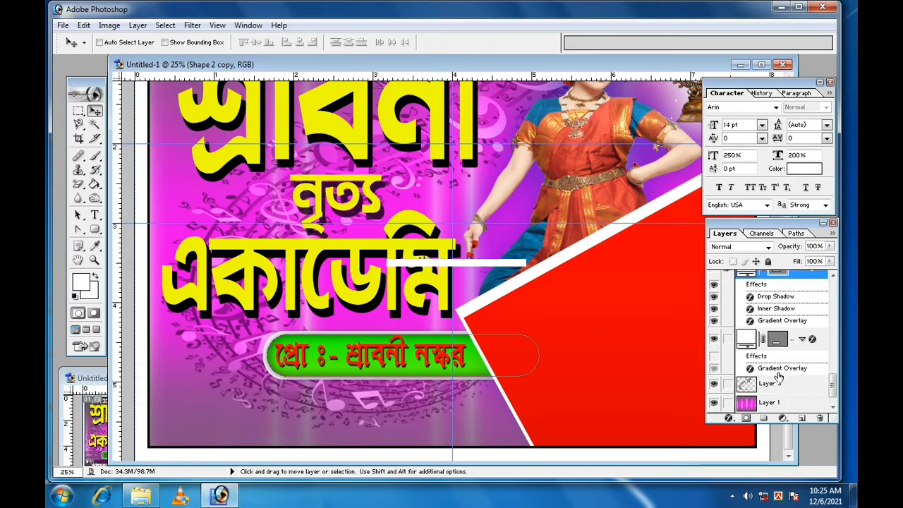
left_click(788, 342)
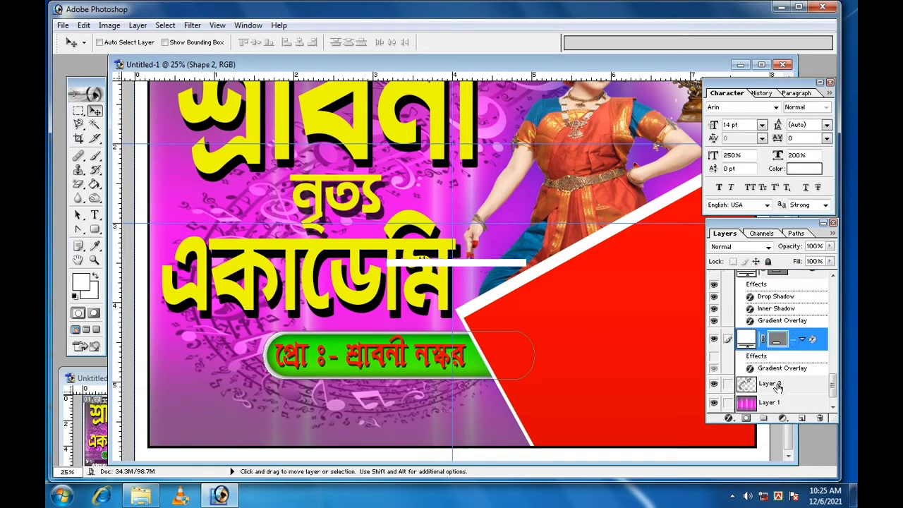
left_click(776, 384)
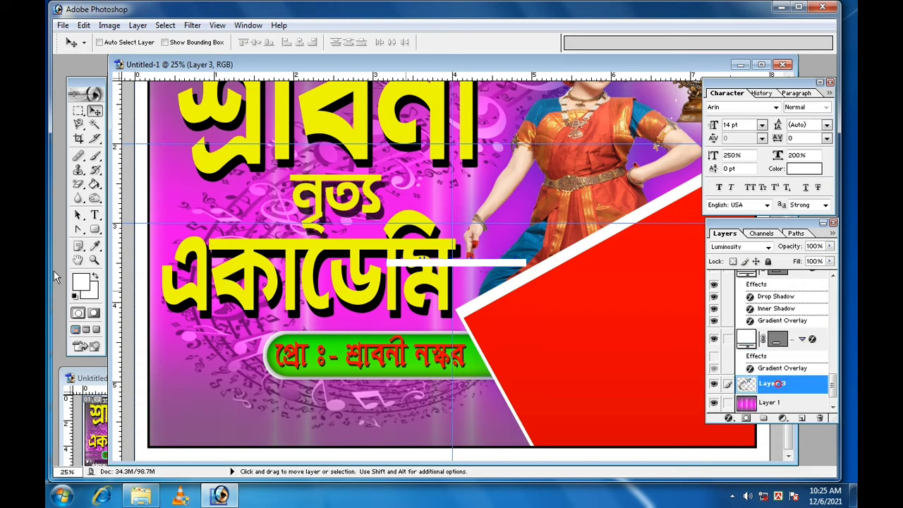
left_click(94, 216)
left_click(96, 216)
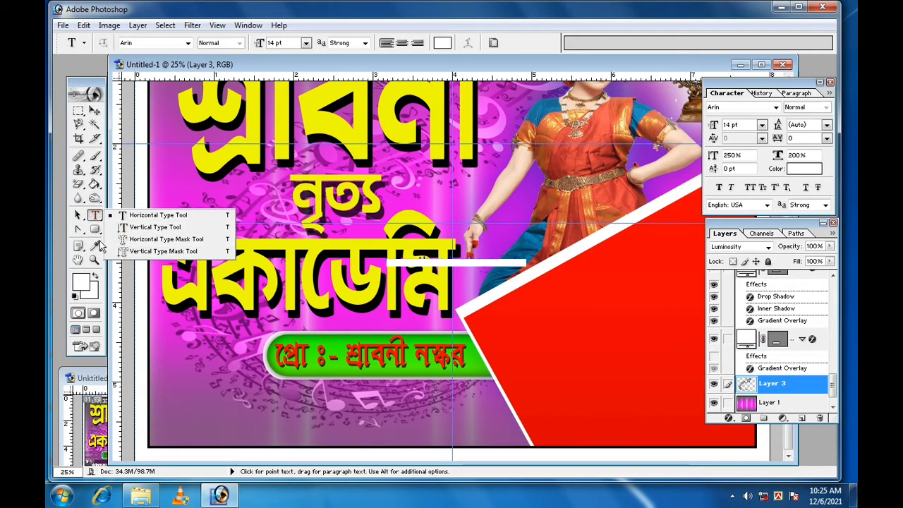
left_click(95, 230)
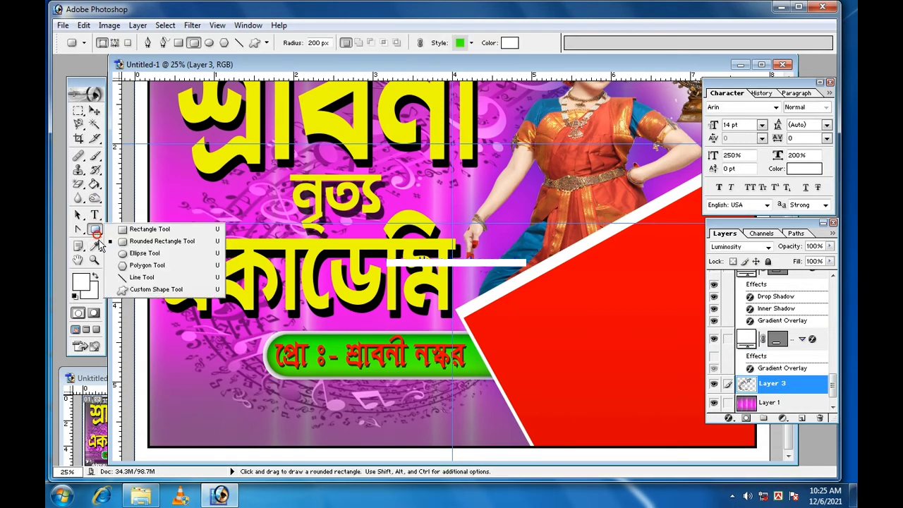
left_click(140, 278)
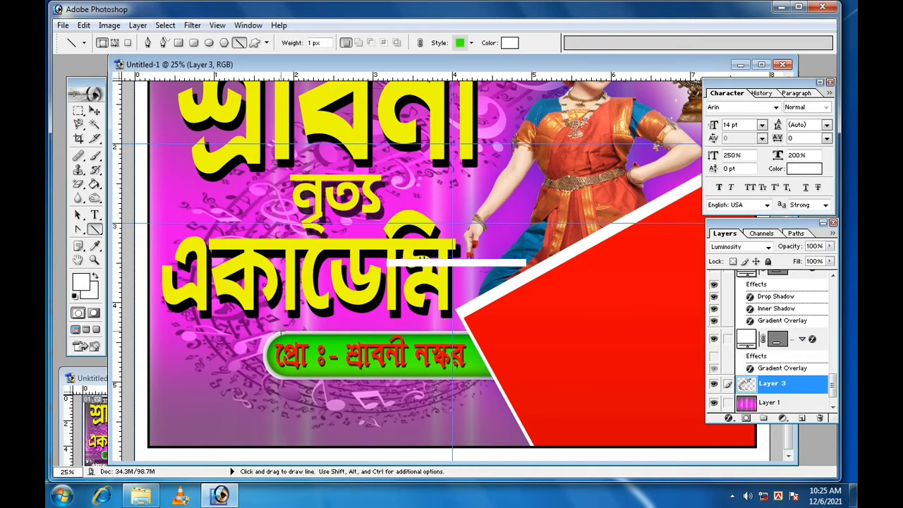
left_click_drag(120, 332, 121, 341)
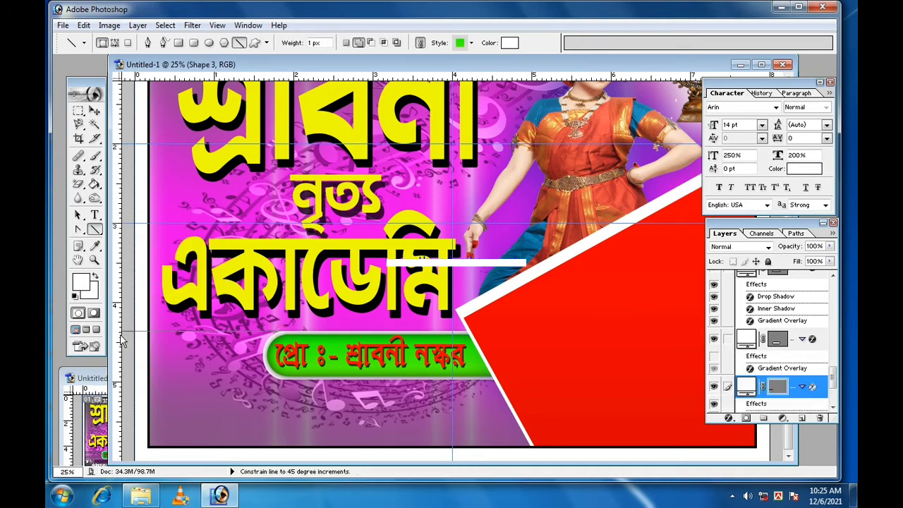
- Add an outside stroke of 9 px in near-black 151515 to the new line
scroll(764, 409, "down", 2)
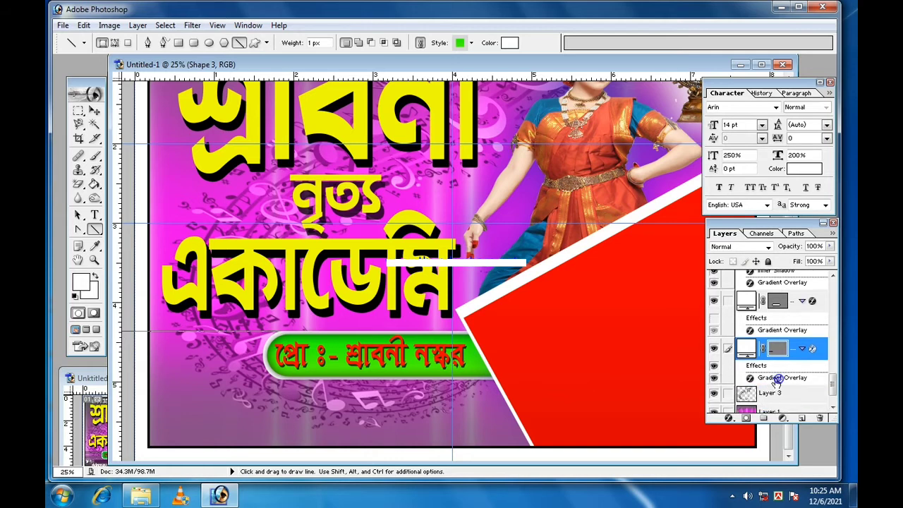
double_click(777, 379)
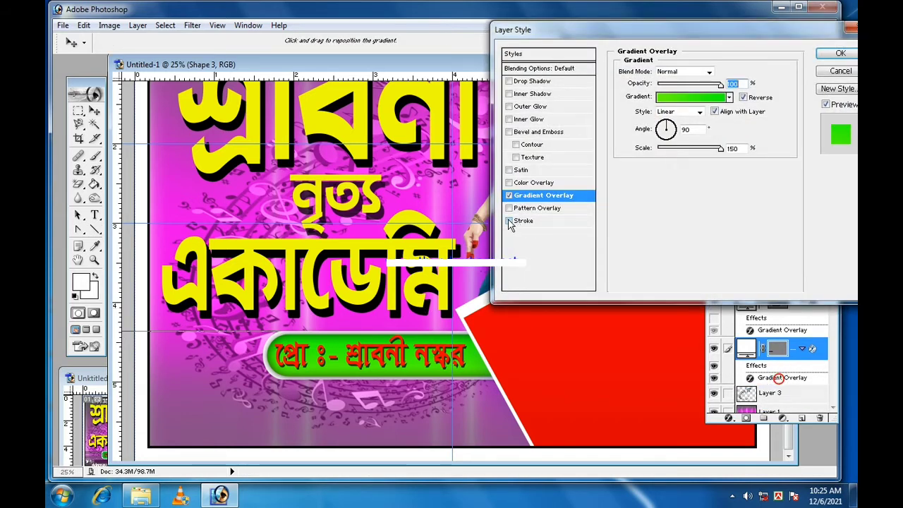
left_click(529, 222)
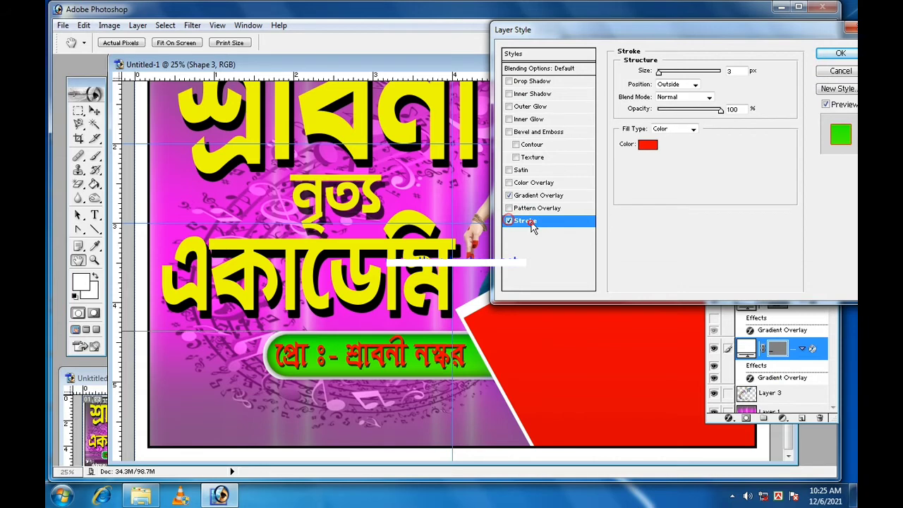
left_click(647, 145)
left_click_drag(382, 367, 278, 382)
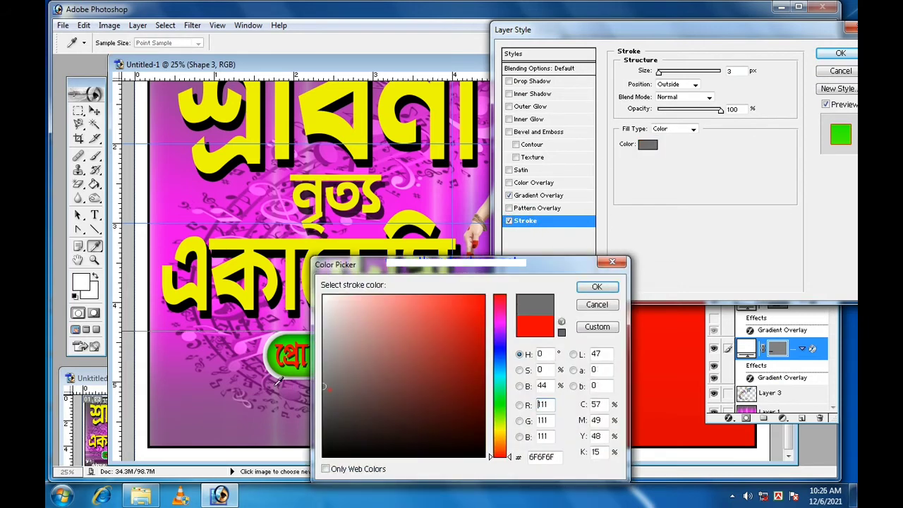
left_click_drag(365, 410, 321, 443)
left_click(597, 287)
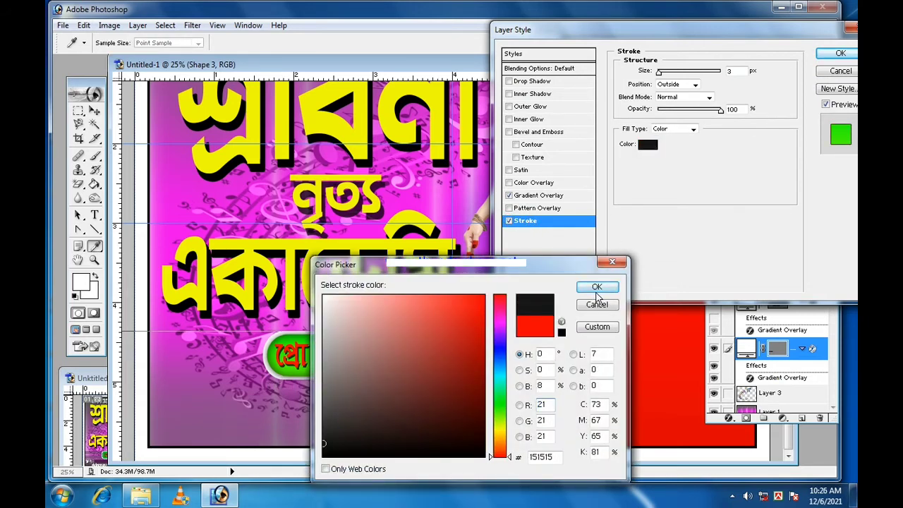
left_click_drag(660, 71, 663, 72)
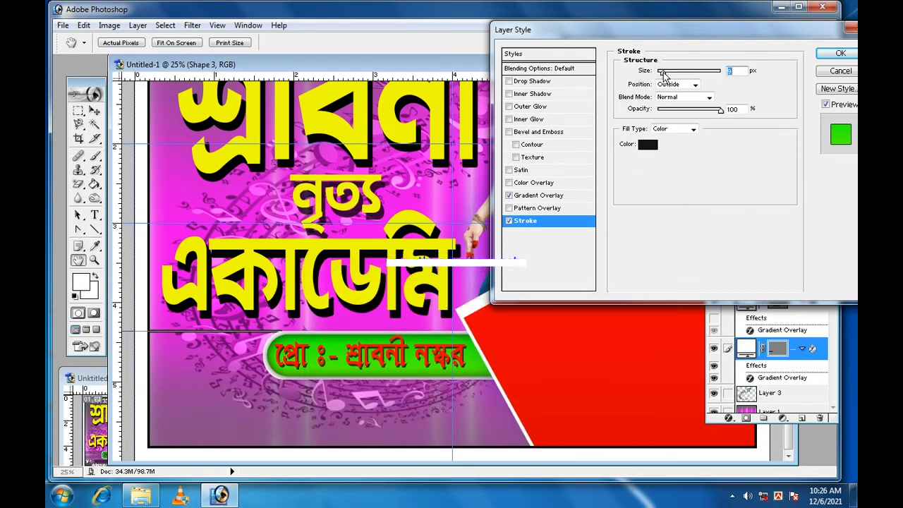
- Change the line's stroke colour to a dark purple, starting from the magenta sampled from the banner background
left_click(648, 146)
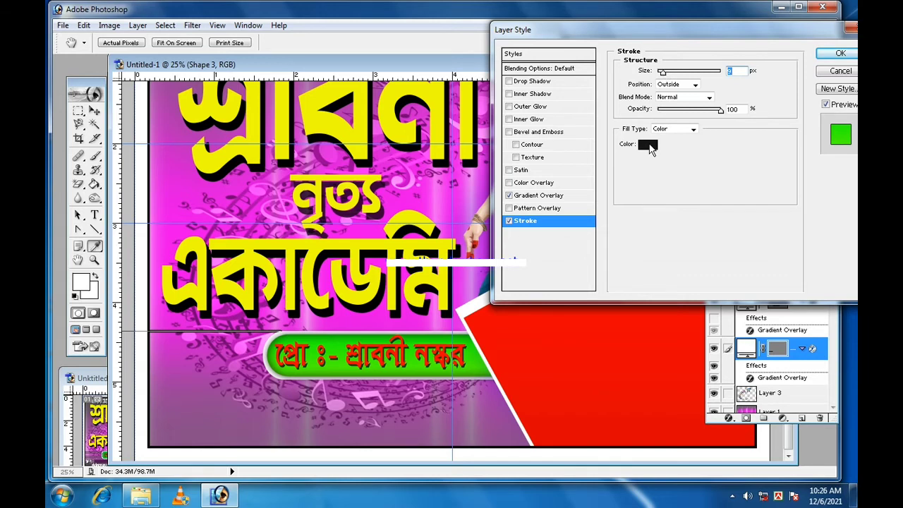
left_click(181, 133)
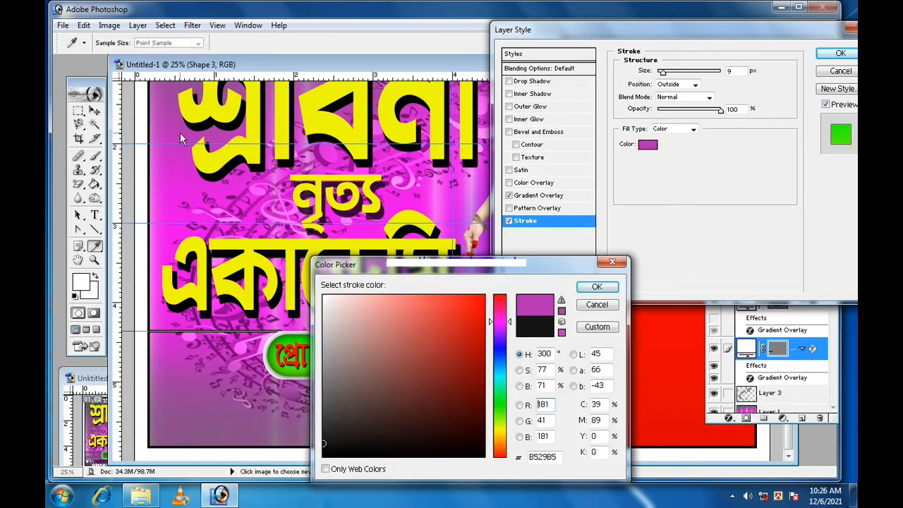
left_click(595, 287)
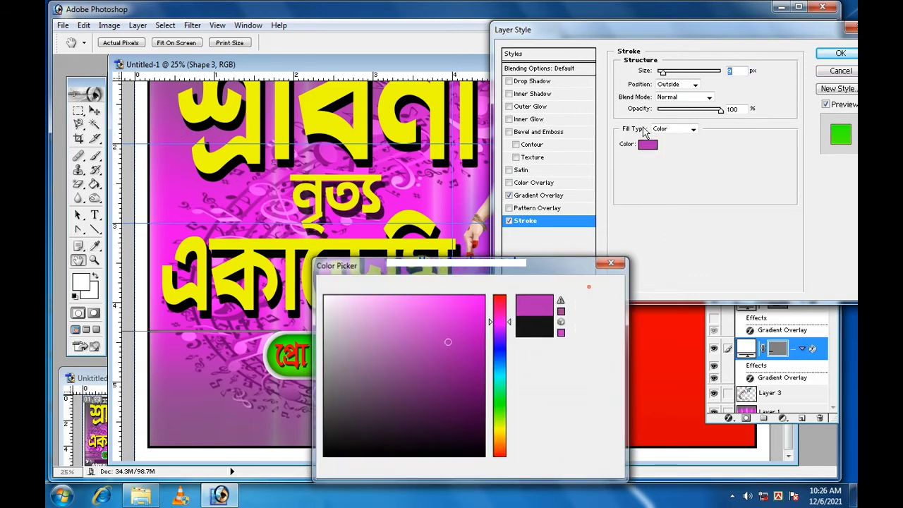
left_click(647, 147)
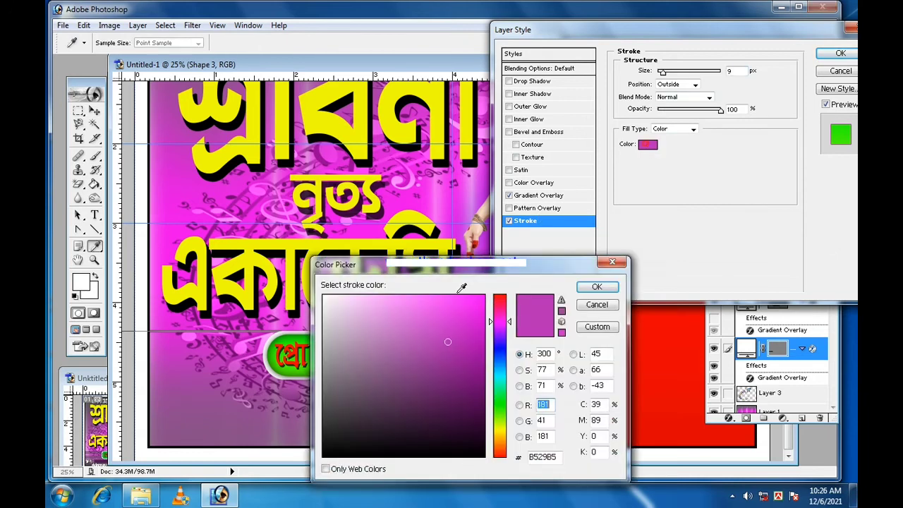
mouse_move(355, 379)
left_mouse_down()
mouse_move(343, 378)
mouse_move(495, 356)
mouse_move(496, 388)
left_mouse_up()
left_click(595, 287)
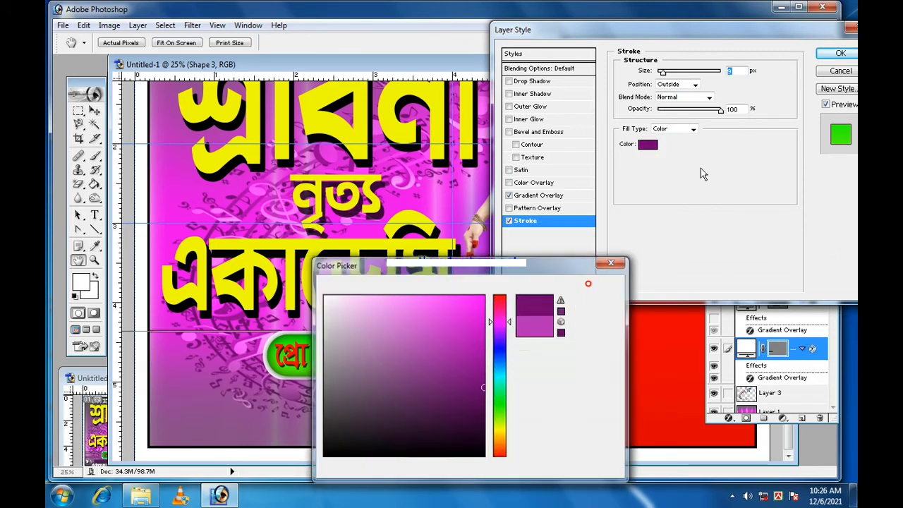
- Set the line's stroke size to 10 px and apply the layer style
double_click(730, 71)
type("50")
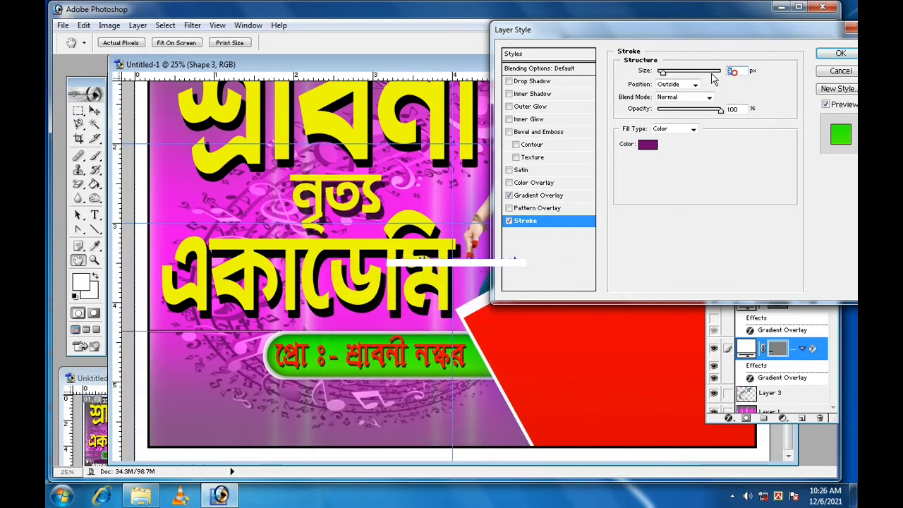
type("10")
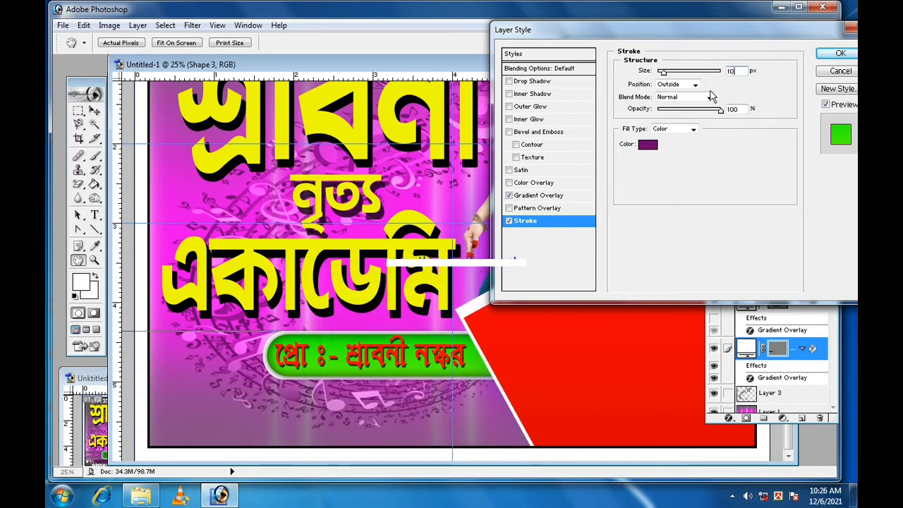
left_click(837, 55)
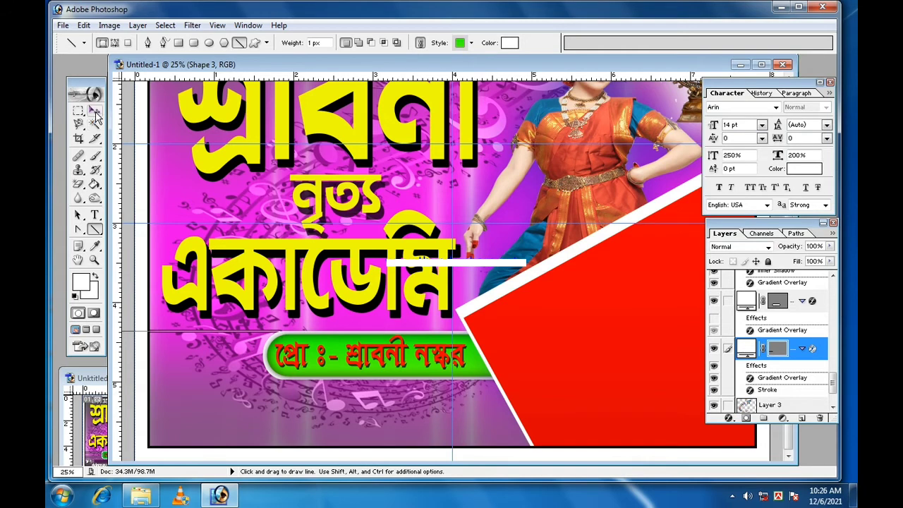
- Nudge the purple line slightly down and duplicate it twice, spacing the copies evenly below it beside the proprietor strip
left_click(95, 113)
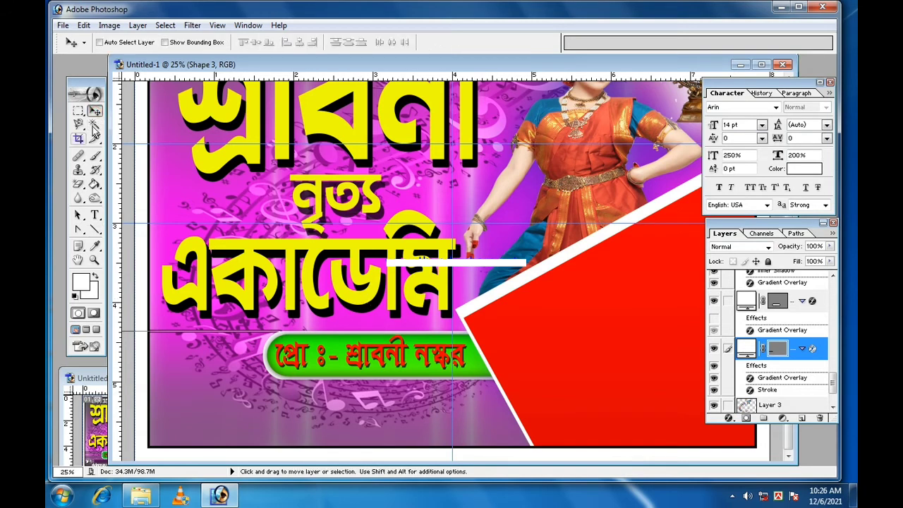
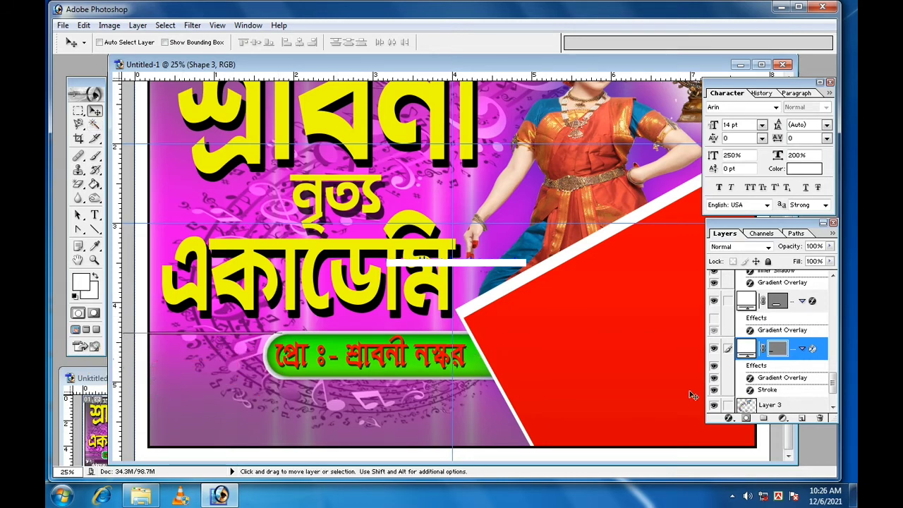
right_click(796, 354)
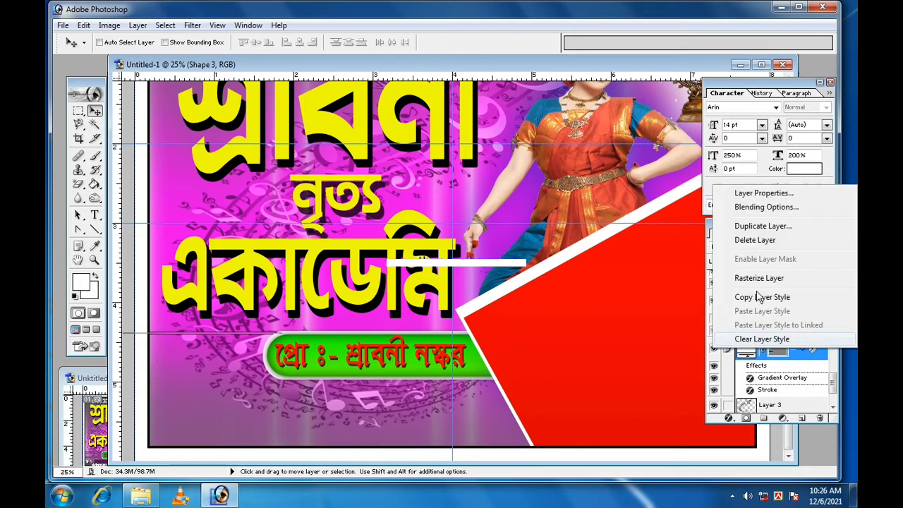
left_click(768, 223)
left_click(642, 225)
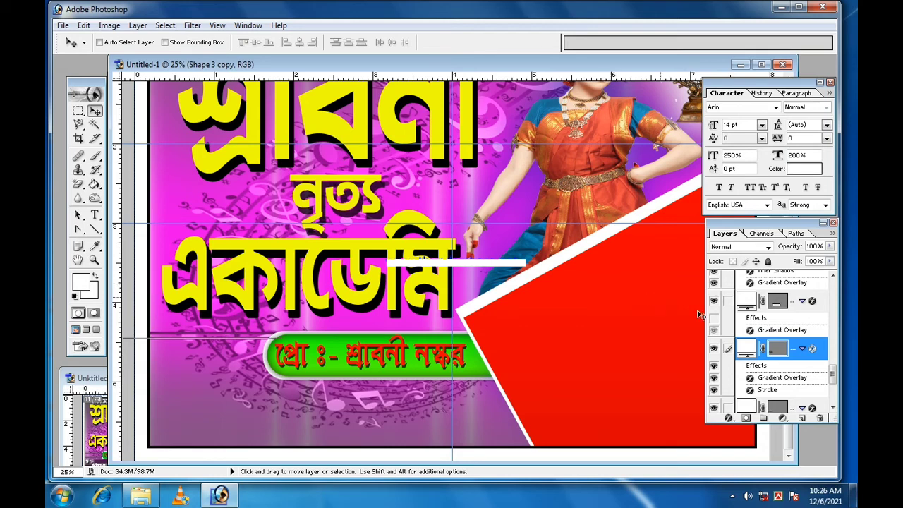
right_click(793, 351)
left_click(755, 224)
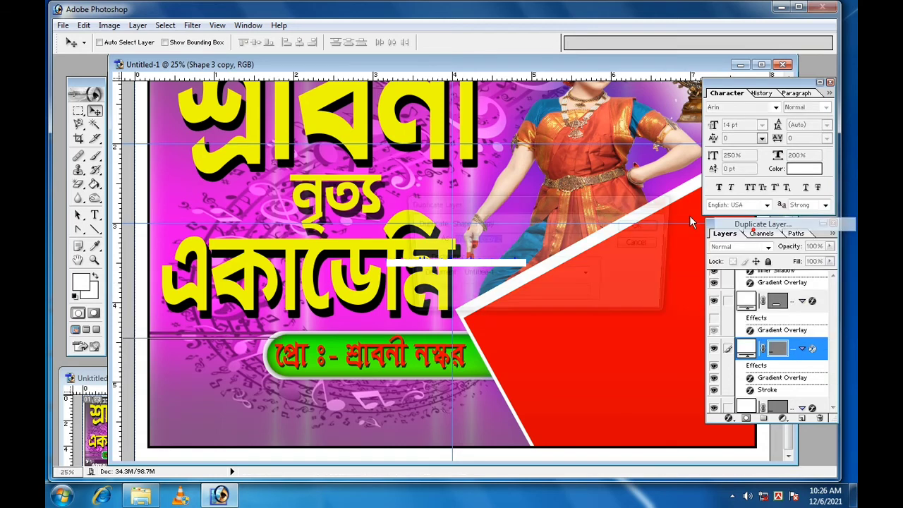
left_click(644, 226)
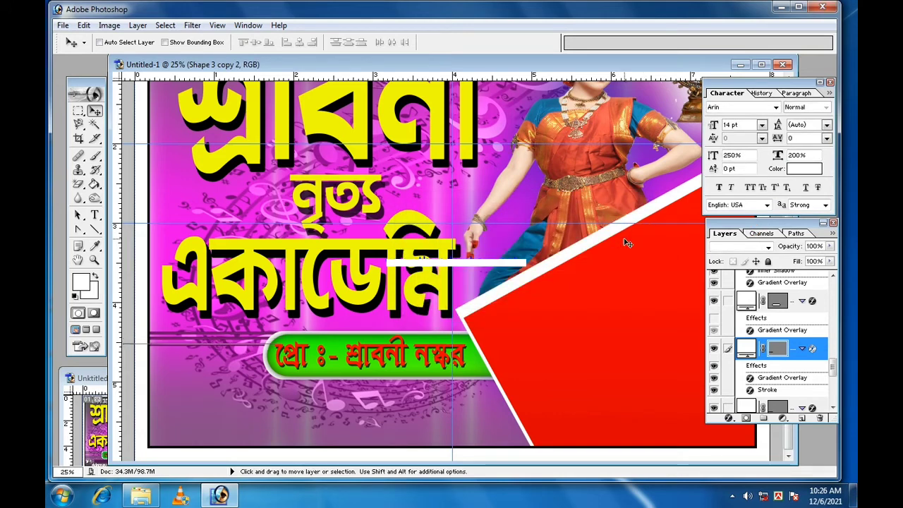
- Duplicate the lowest line as a third copy and place it one line spacing further down
right_click(786, 350)
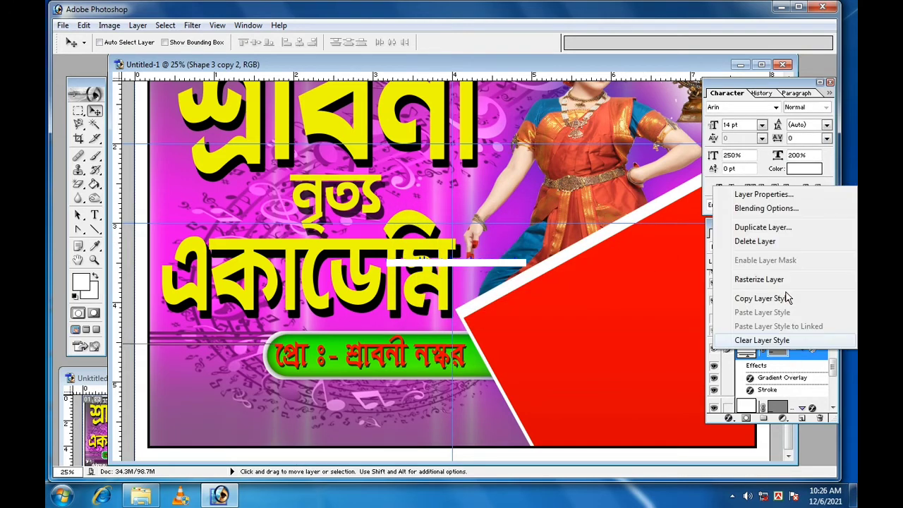
left_click(763, 227)
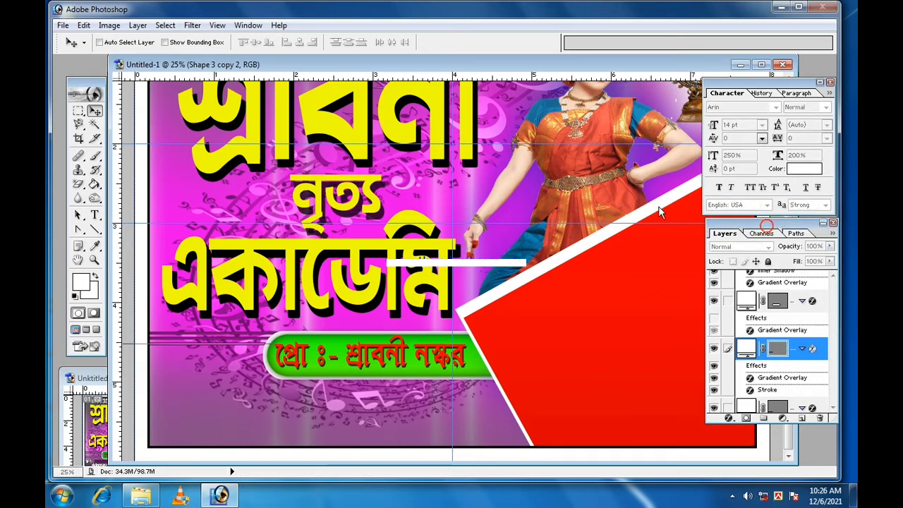
left_click(646, 244)
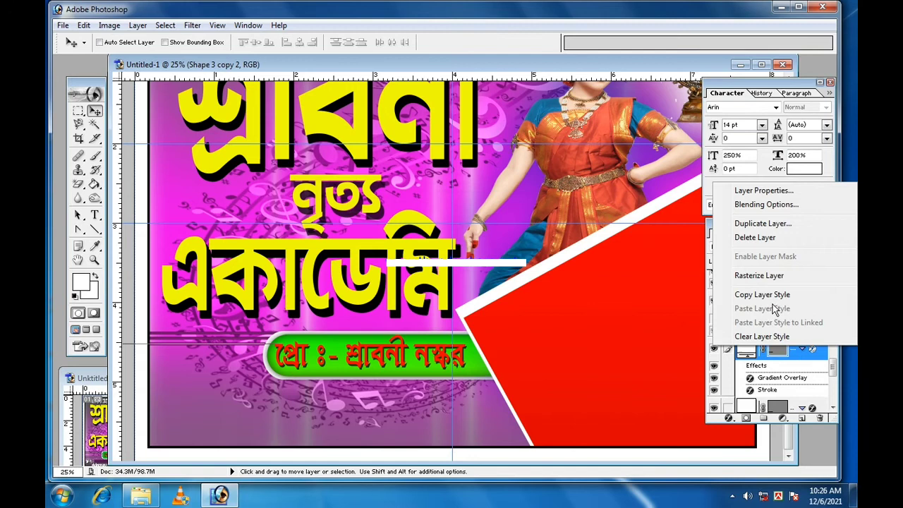
left_click(755, 224)
left_click(644, 227)
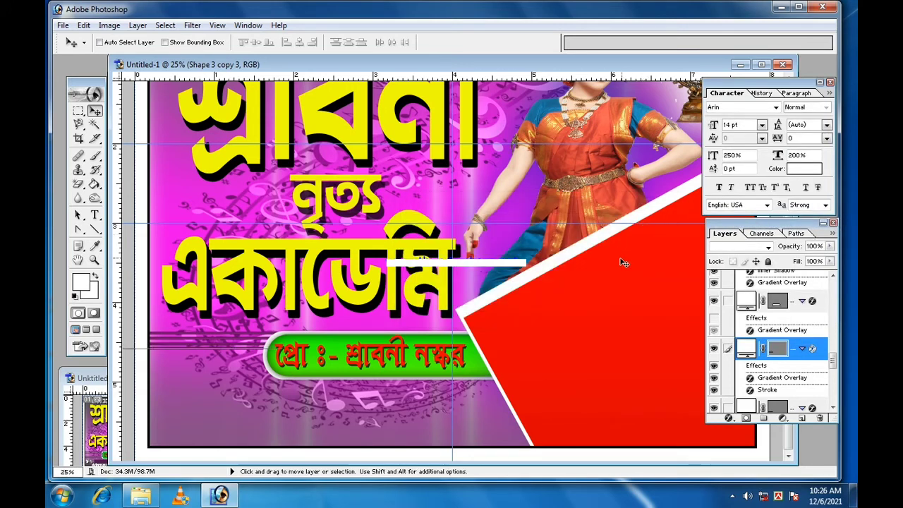
- Make a fourth copy of the line and nudge it down to match the even spacing of the stack
right_click(795, 353)
left_click(760, 227)
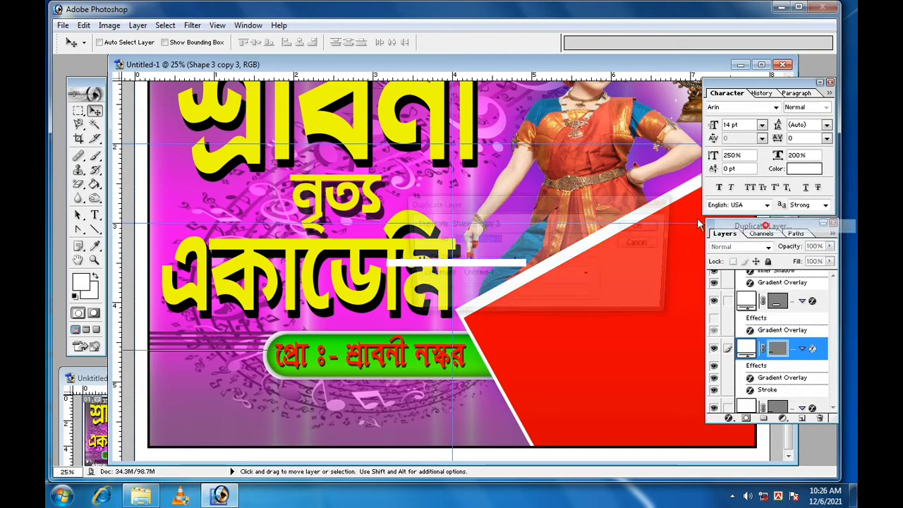
left_click(641, 226)
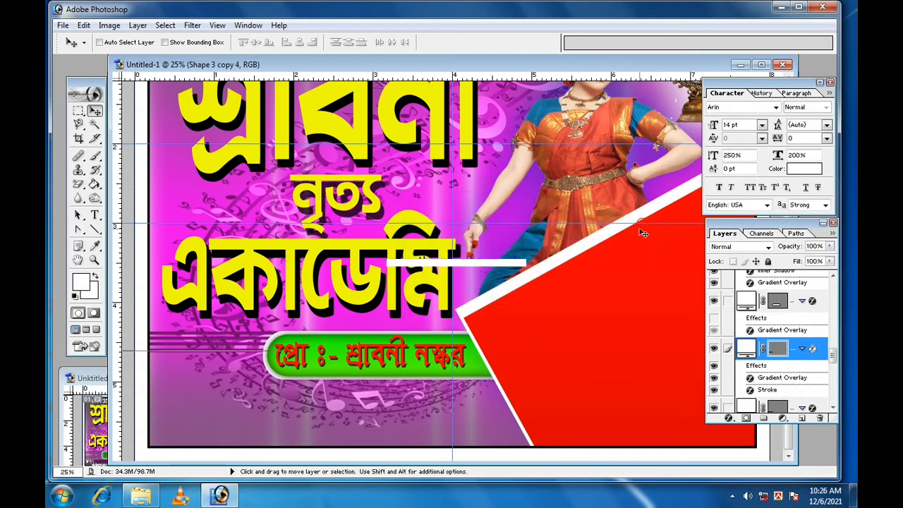
key("shift+Down")
key("shift+Down")
key("shift+Down")
key("shift+Down")
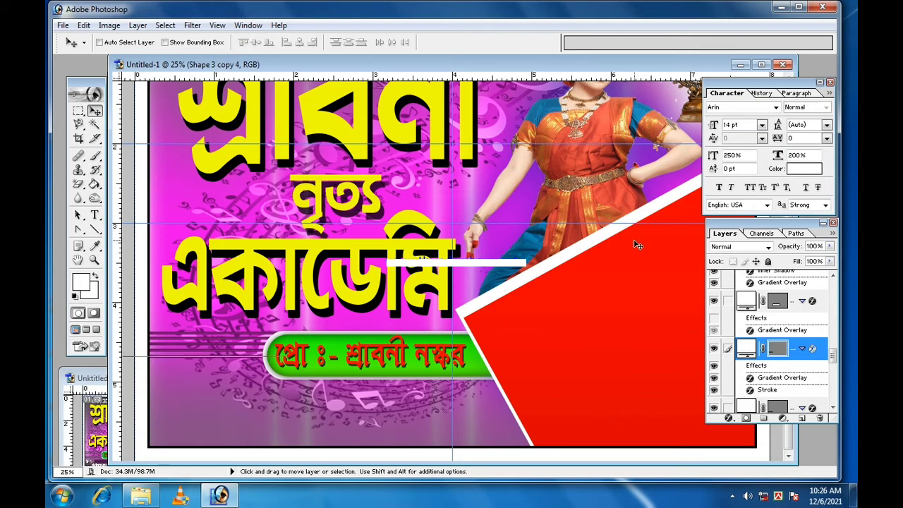
- Add a fifth copy of the line below the previous one with the same spacing
right_click(789, 348)
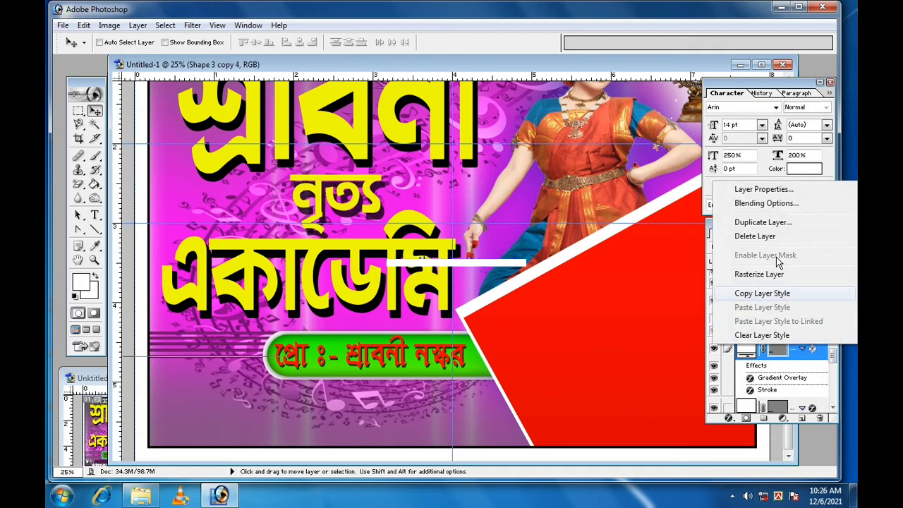
left_click(759, 220)
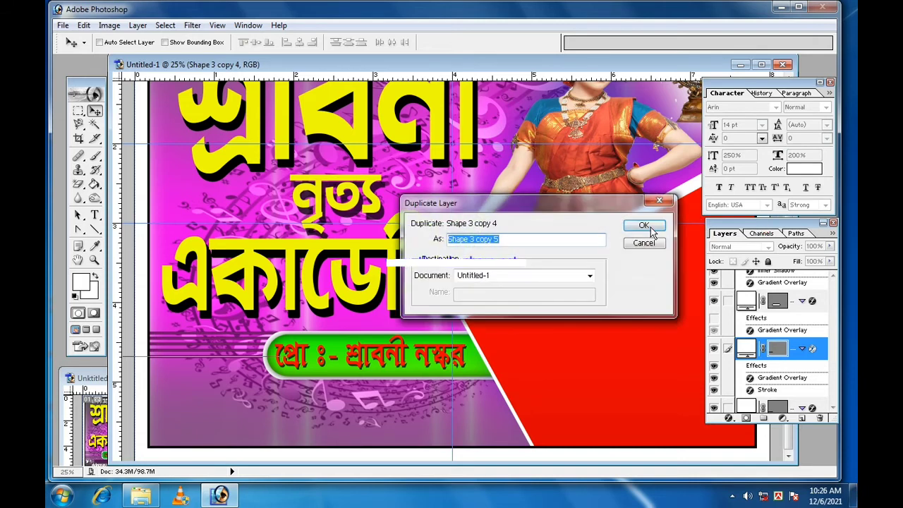
left_click(647, 227)
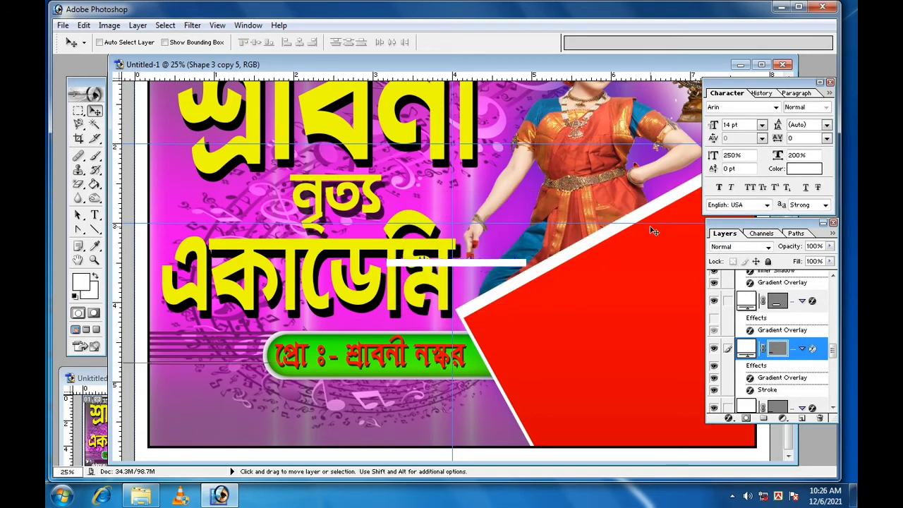
- Collapse the newest line layer's effects, duplicate the layer and nudge the sixth copy down one line spacing
right_click(798, 353)
left_click(749, 244)
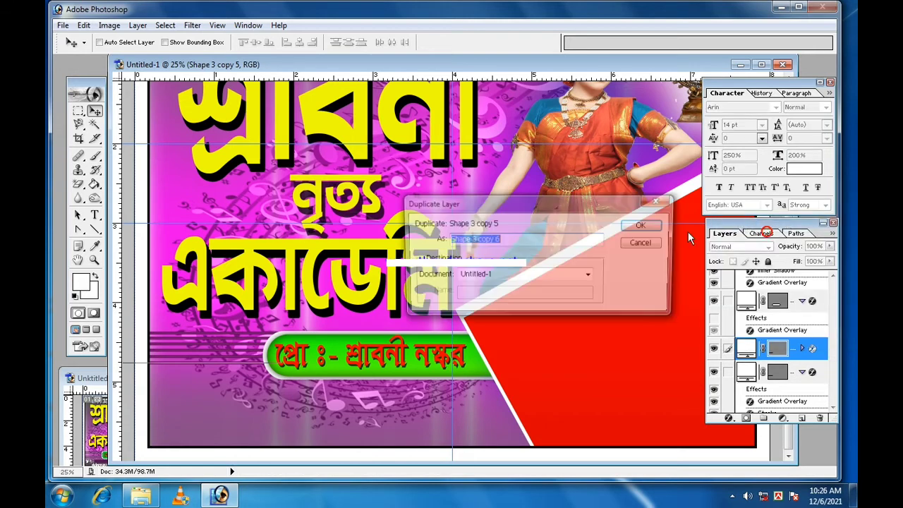
left_click(642, 226)
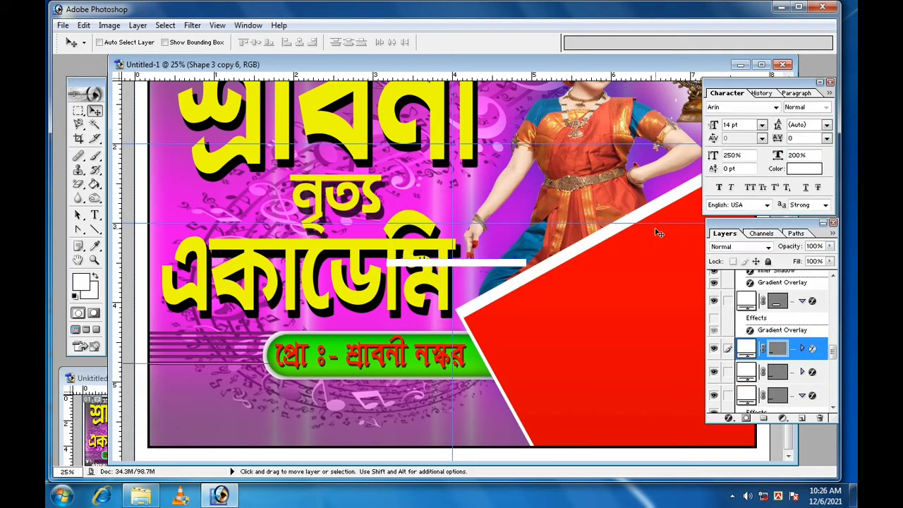
key("Down")
key("Down")
key("Down")
key("Down")
key("Down")
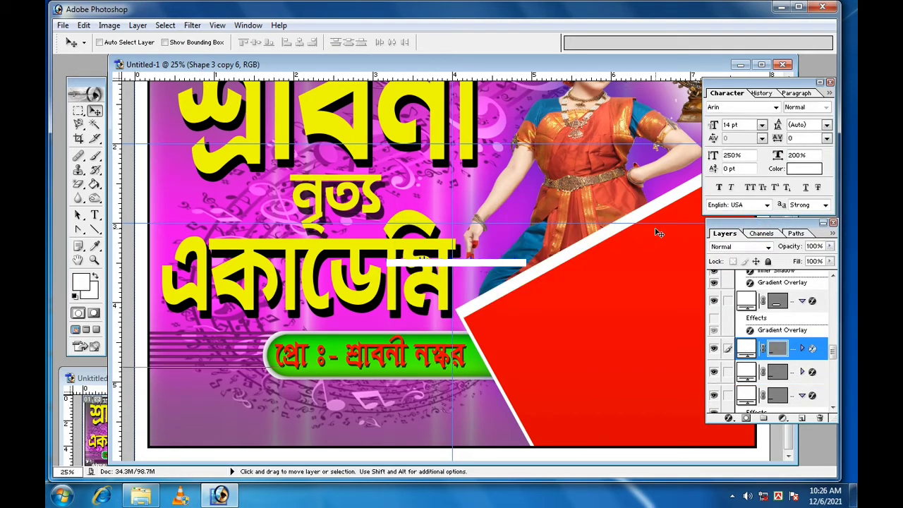
key("Down")
key("Down")
key("Down")
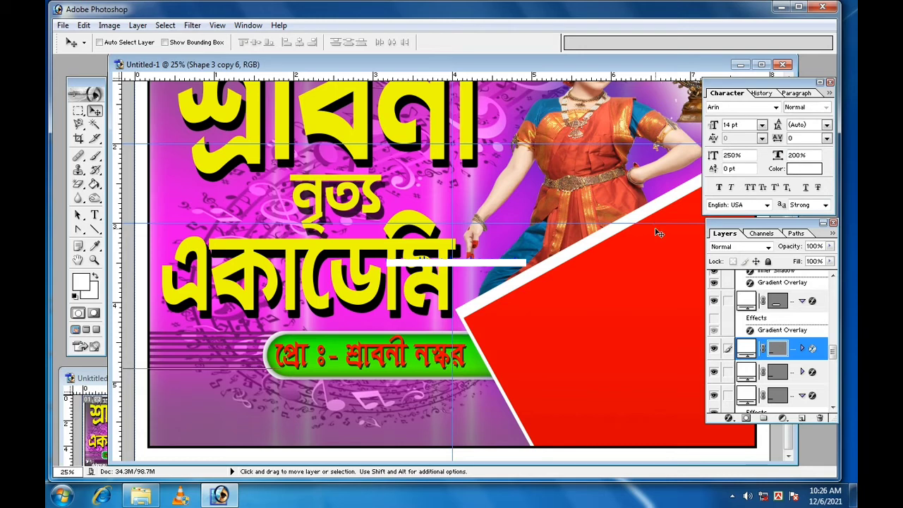
- Duplicate the line two more times, placing the seventh and eighth copies evenly down to the proprietor strip's lower edge
right_click(794, 351)
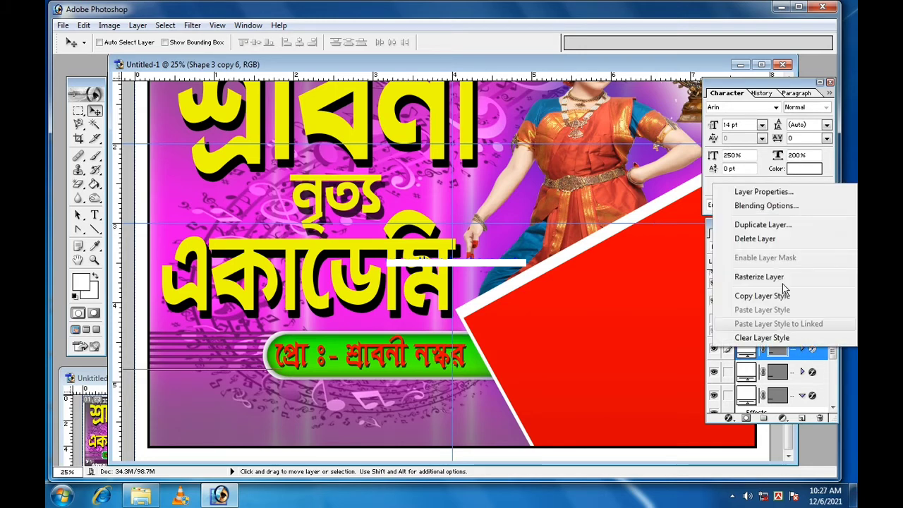
left_click(758, 222)
left_click(655, 226)
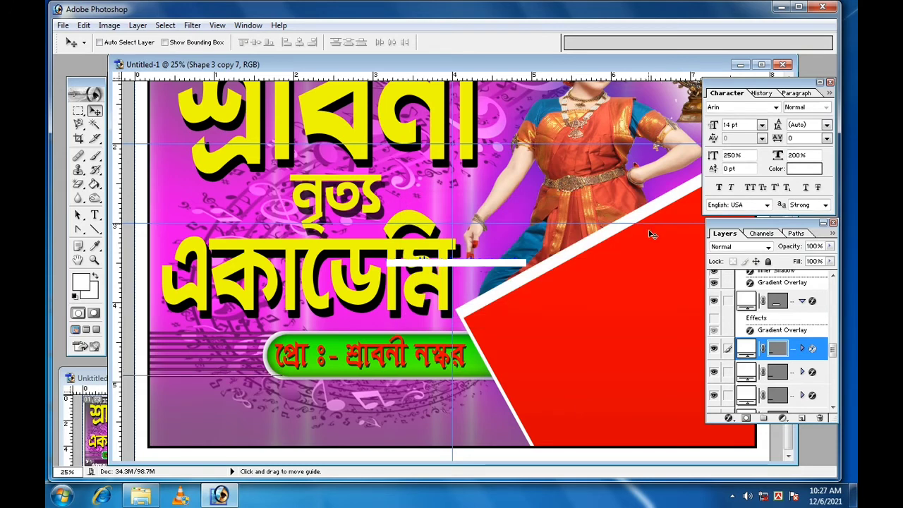
right_click(794, 350)
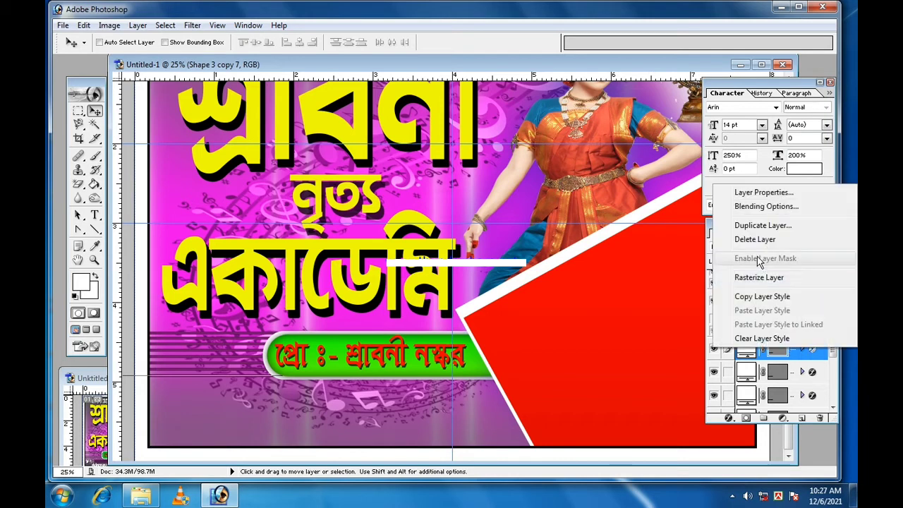
left_click(751, 227)
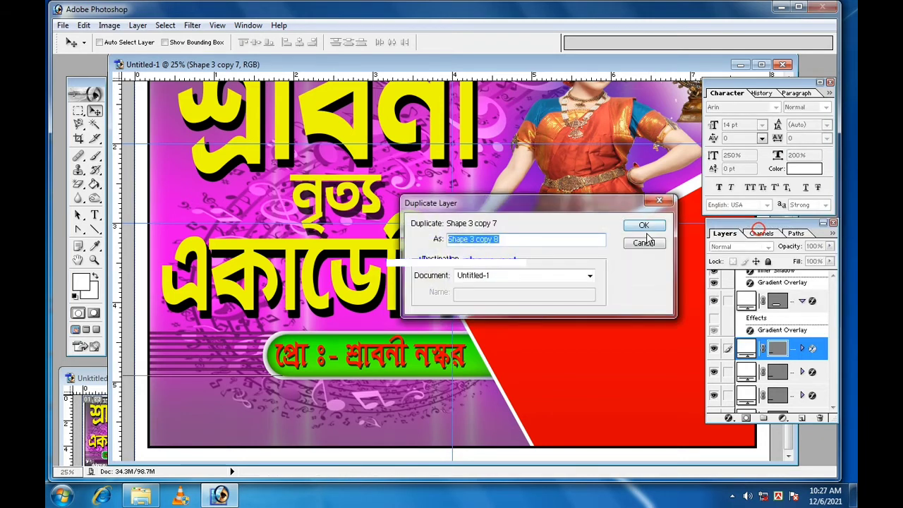
left_click(642, 227)
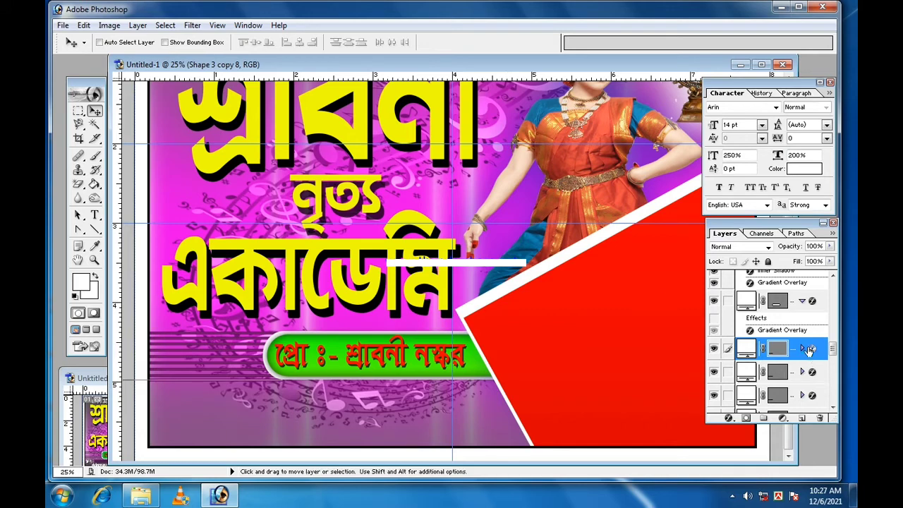
- Copy the white address text from the Unktitled-1.psd document onto the banner above the red panel layer, placing it below the green proprietor strip
scroll(801, 344, "up", 5)
scroll(801, 347, "up", 5)
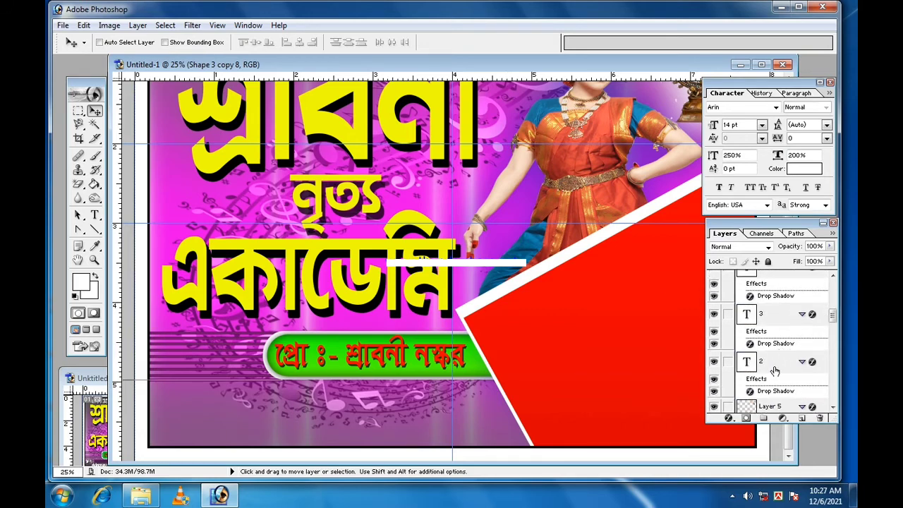
left_click(775, 370)
scroll(774, 316, "up", 2)
scroll(774, 315, "up", 4)
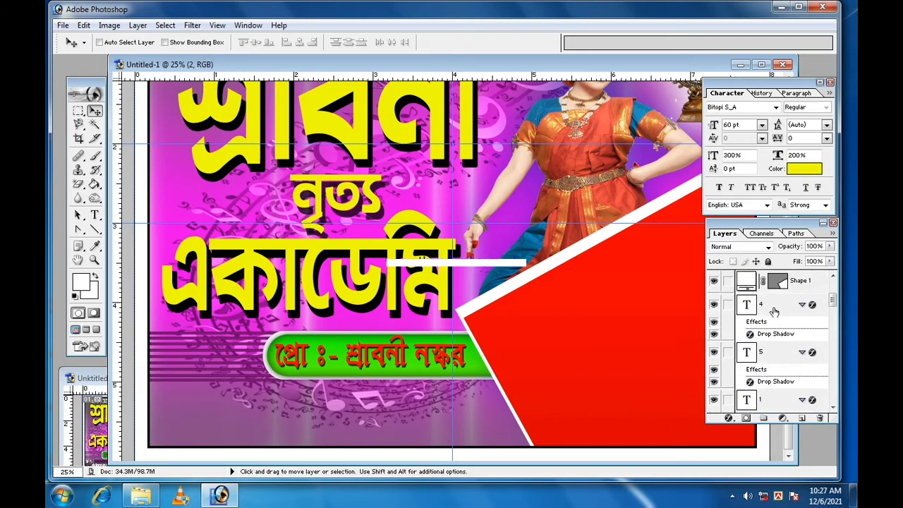
scroll(775, 332, "up", 2)
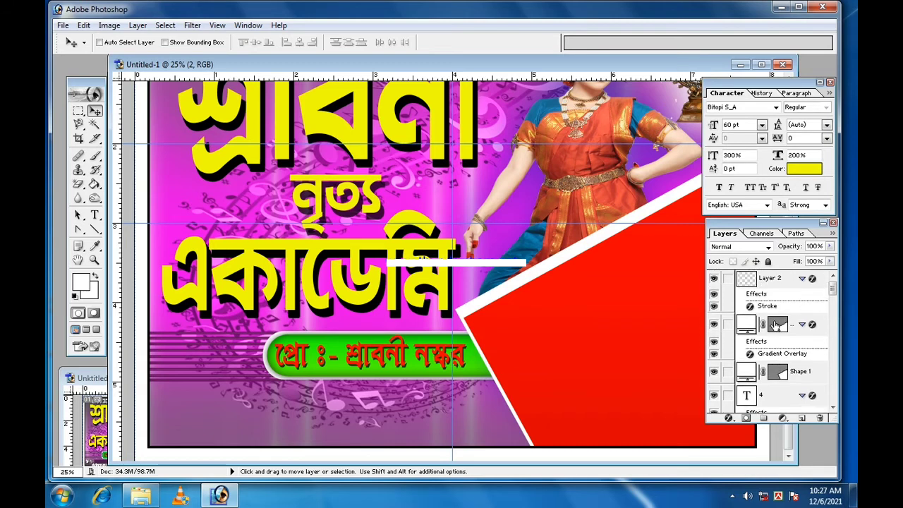
left_click(782, 324)
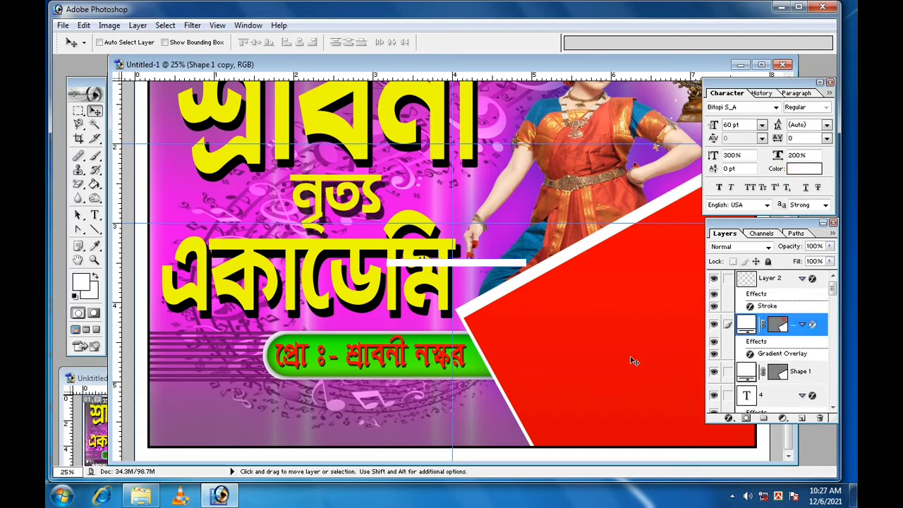
left_click(84, 449)
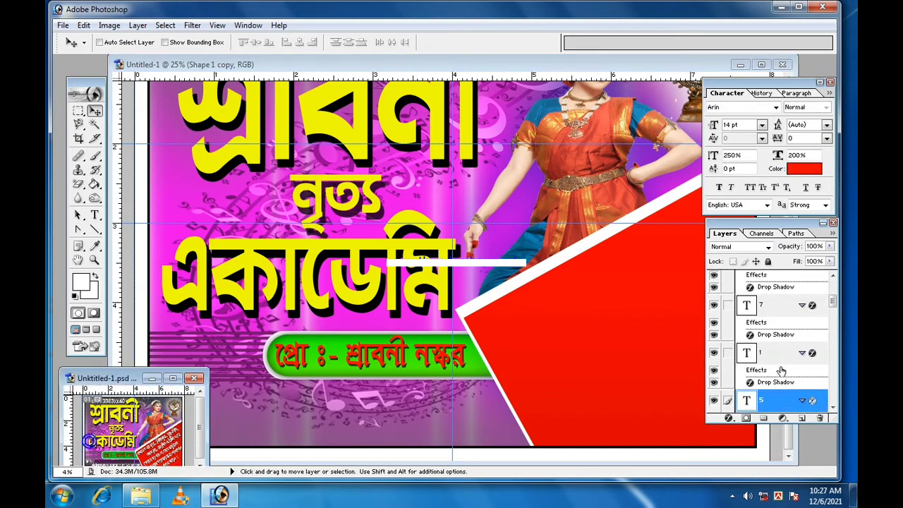
left_click(768, 306)
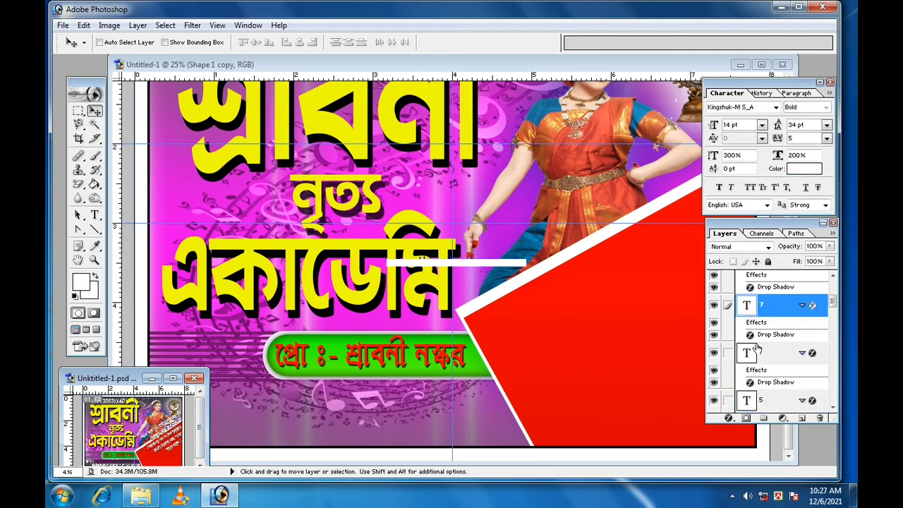
left_click_drag(756, 349, 757, 344)
scroll(767, 335, "up", 1)
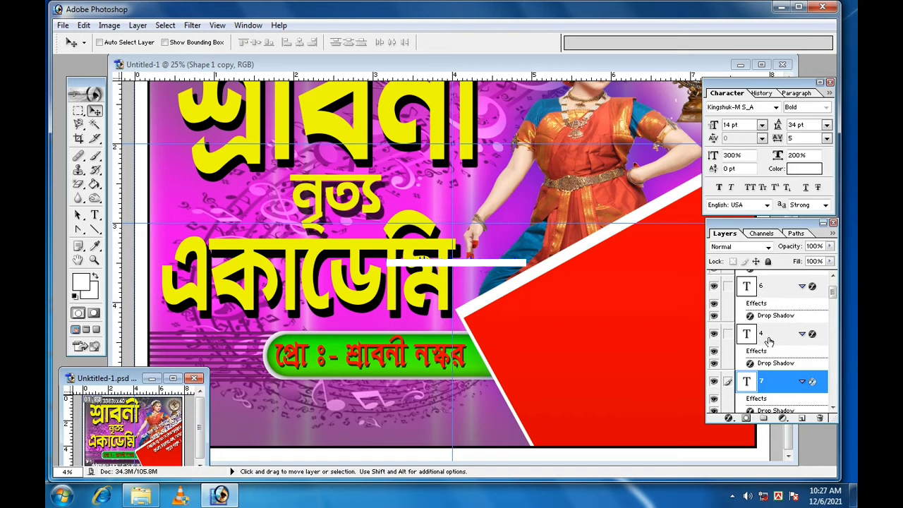
left_click(771, 296)
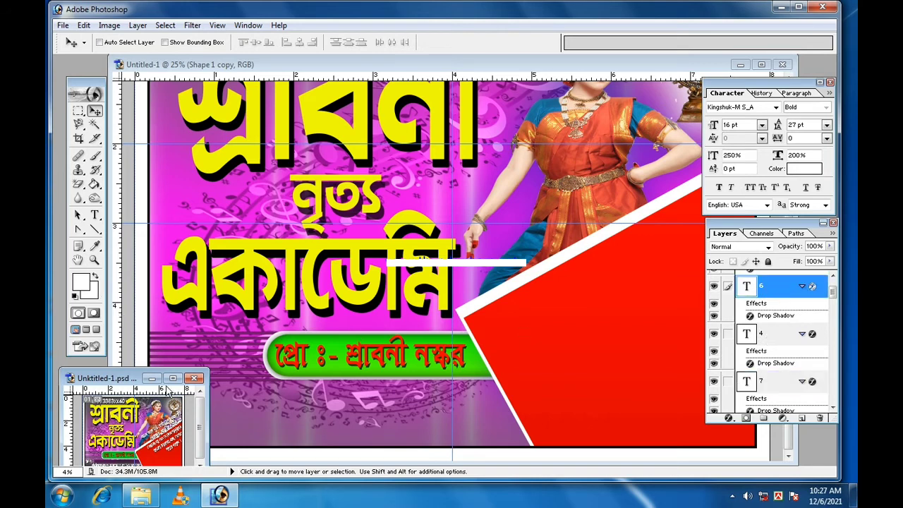
left_click(344, 424)
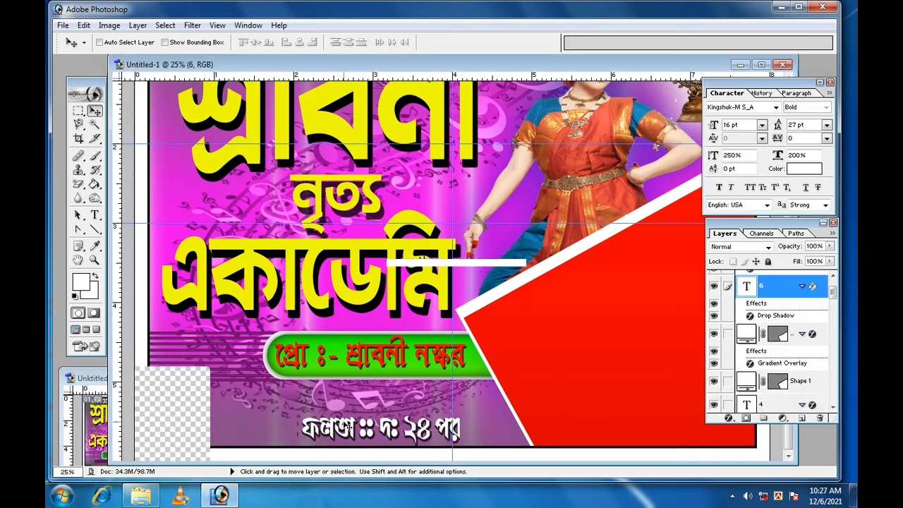
left_click_drag(341, 426, 350, 428)
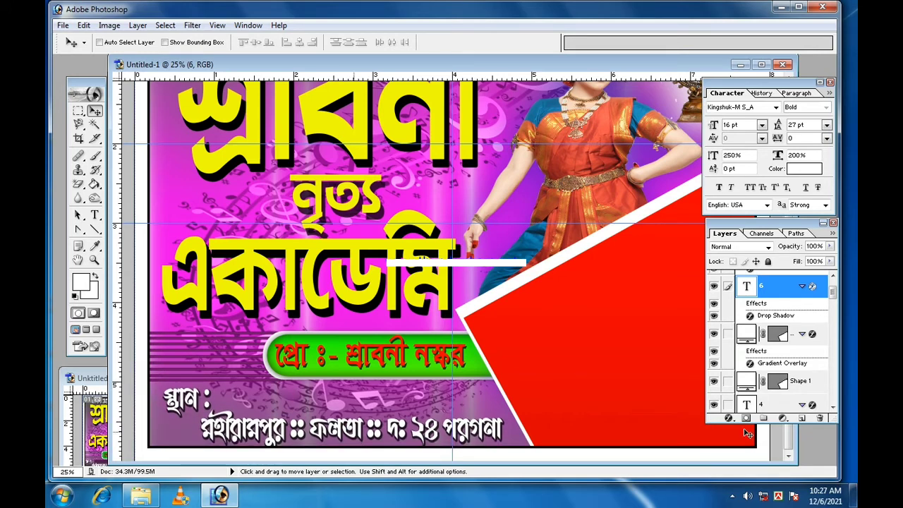
- Try to pull the address line up beside the place label by deleting its leading spaces, then restore the two-line layout and commit the text
left_click(95, 215)
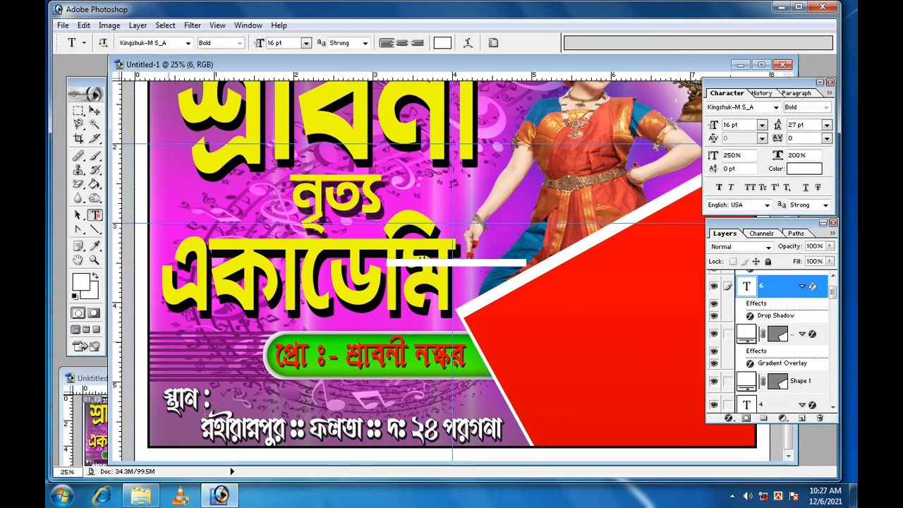
left_click(204, 430)
double_click(203, 430)
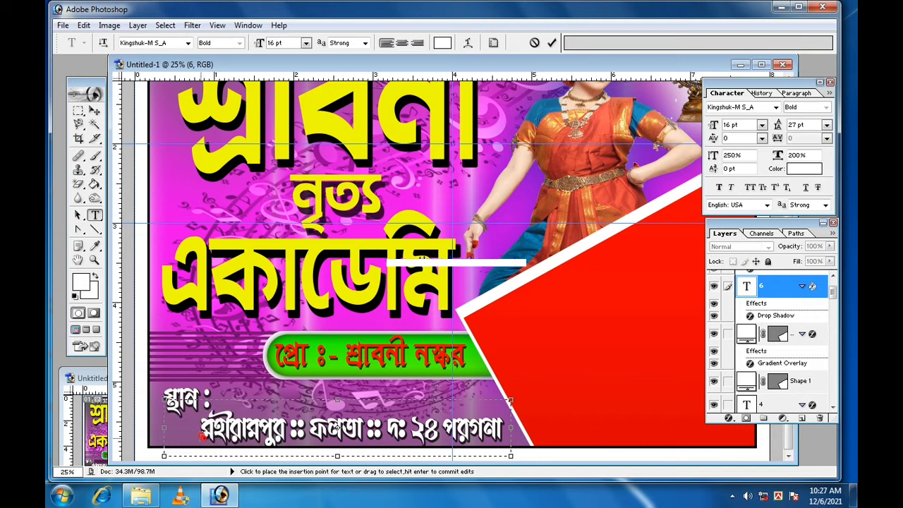
left_click(201, 437)
key("BackSpace")
key("BackSpace")
key("BackSpace")
key("BackSpace")
key("BackSpace")
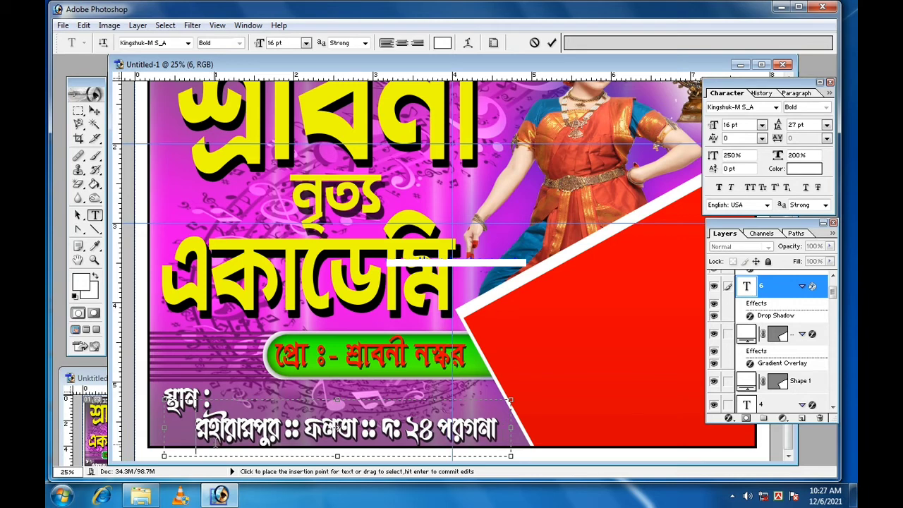
key("BackSpace")
key("BackSpace")
key("BackSpace")
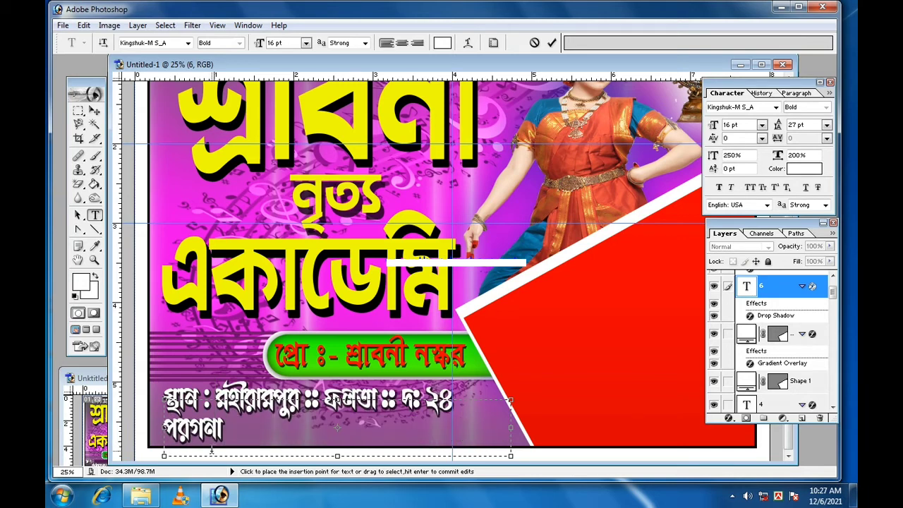
key("Return")
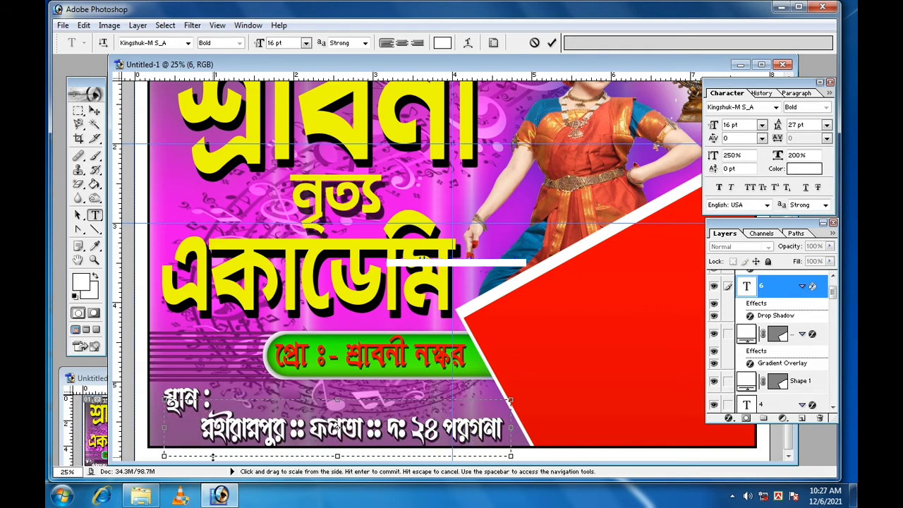
left_click(551, 44)
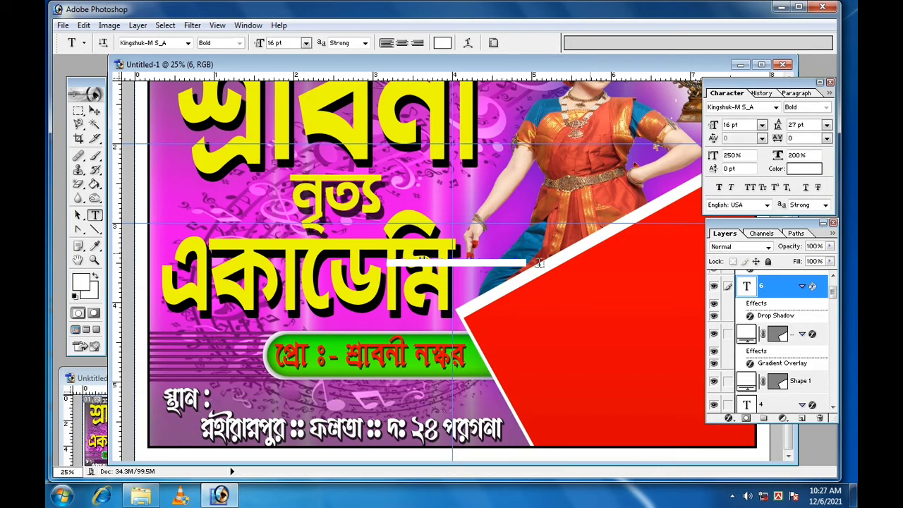
- Toggle the address text's drop shadow and review its opacity, distance, spread and size settings
left_click(714, 317)
left_click(714, 317)
double_click(791, 317)
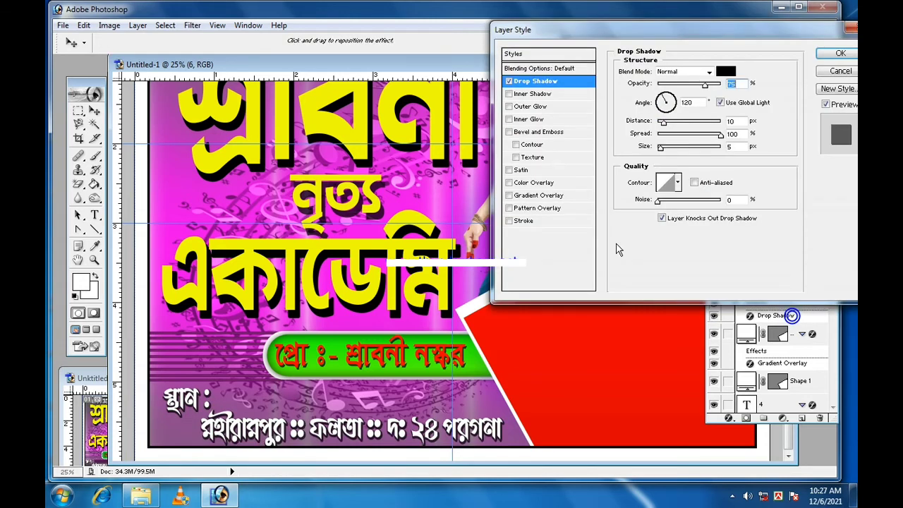
left_click_drag(742, 86, 701, 96)
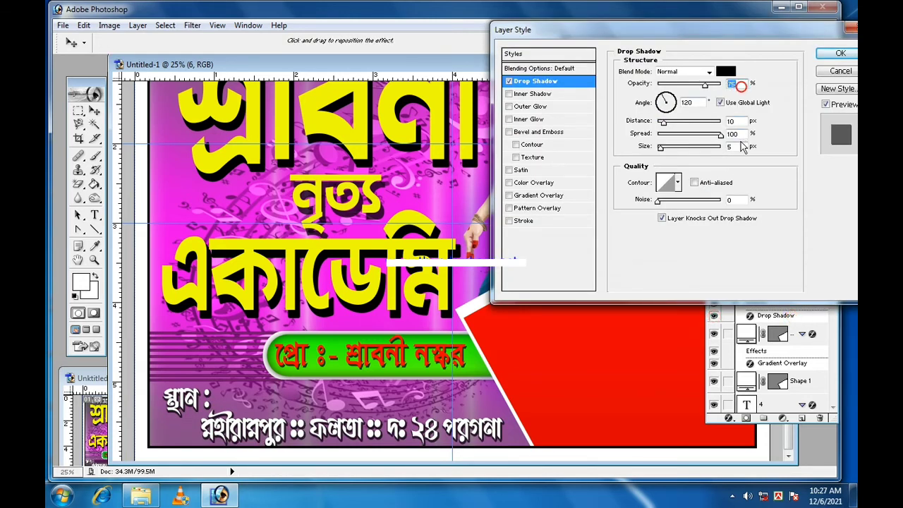
left_click_drag(741, 134, 712, 132)
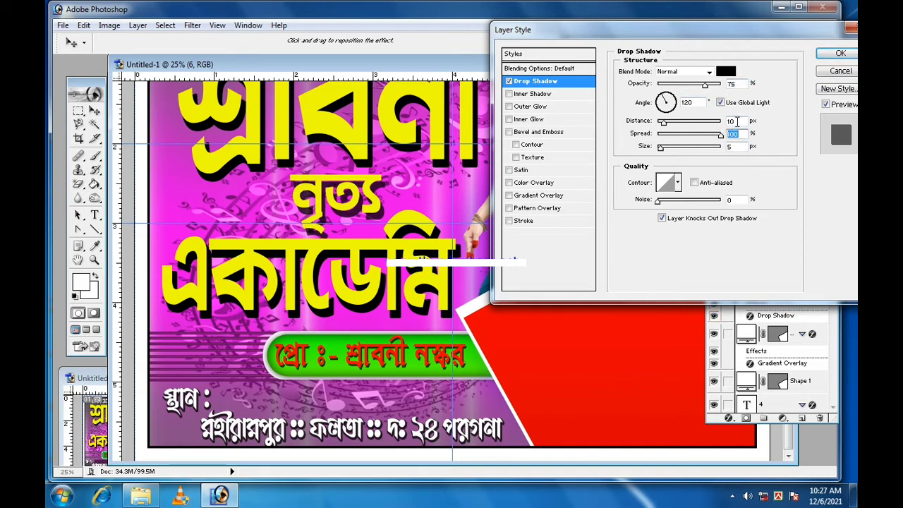
left_click(840, 53)
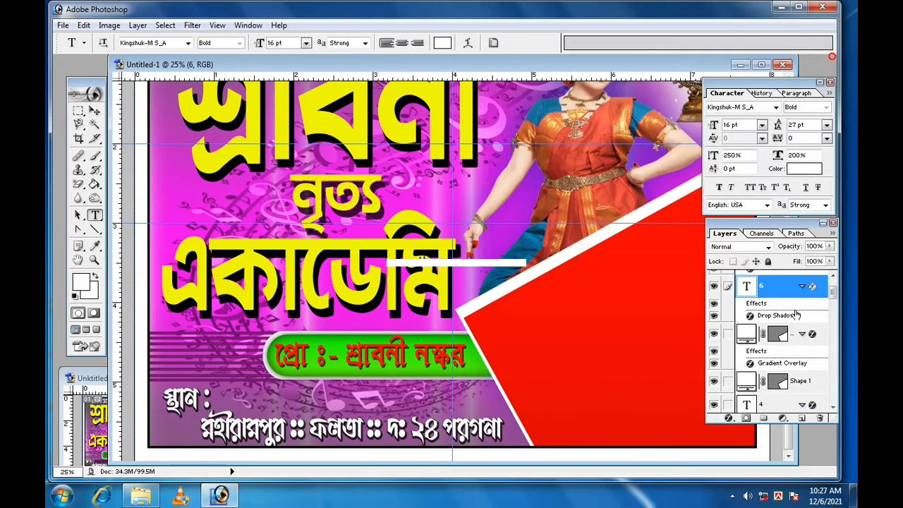
- Draw a rectangle shape about 3.8 inches wide and 0.3 inch high beside the place label, layered above text layer 4
scroll(790, 318, "down", 3)
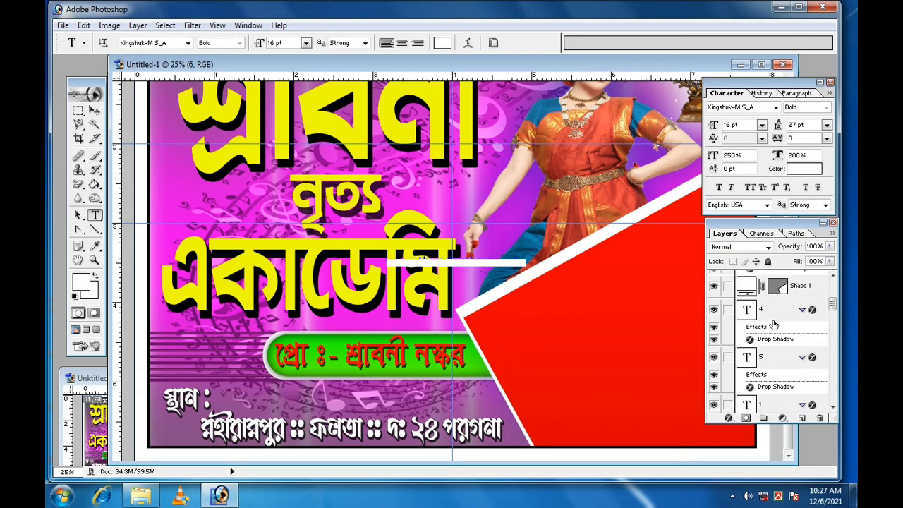
left_click(779, 318)
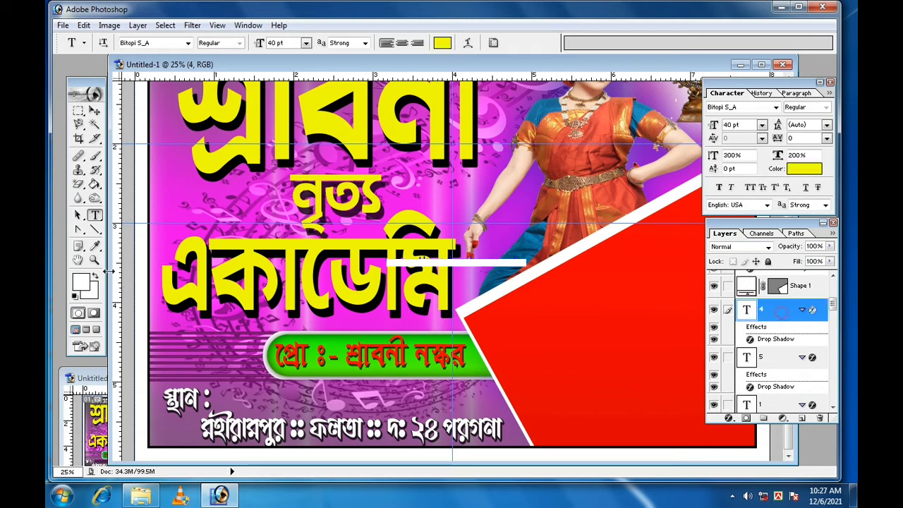
left_click(94, 230)
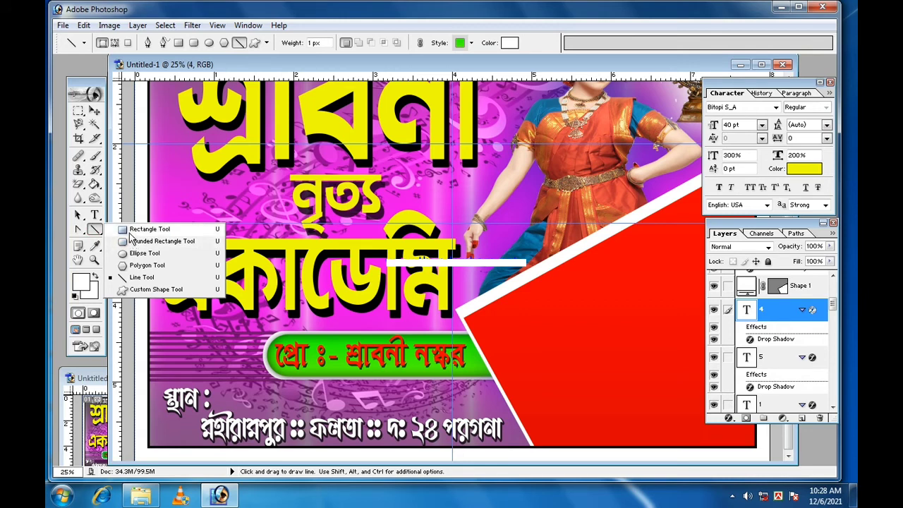
left_click(130, 230)
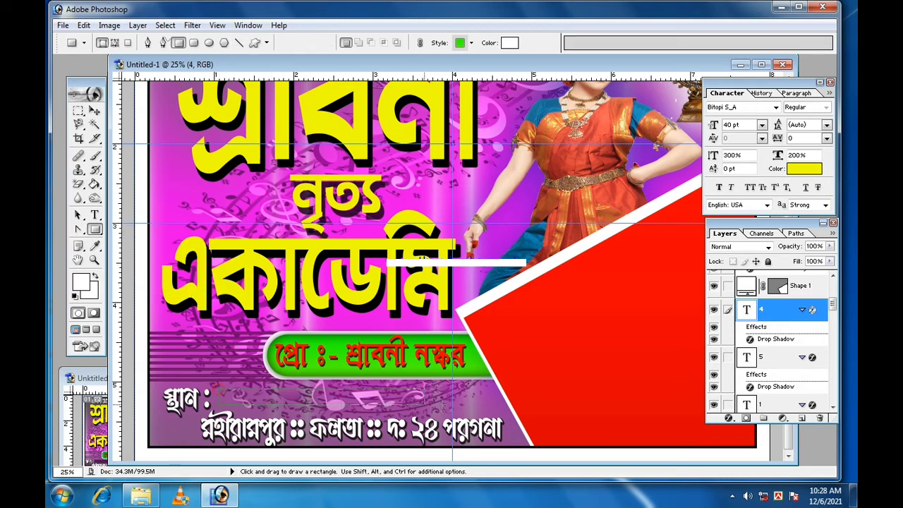
left_click_drag(236, 401, 518, 408)
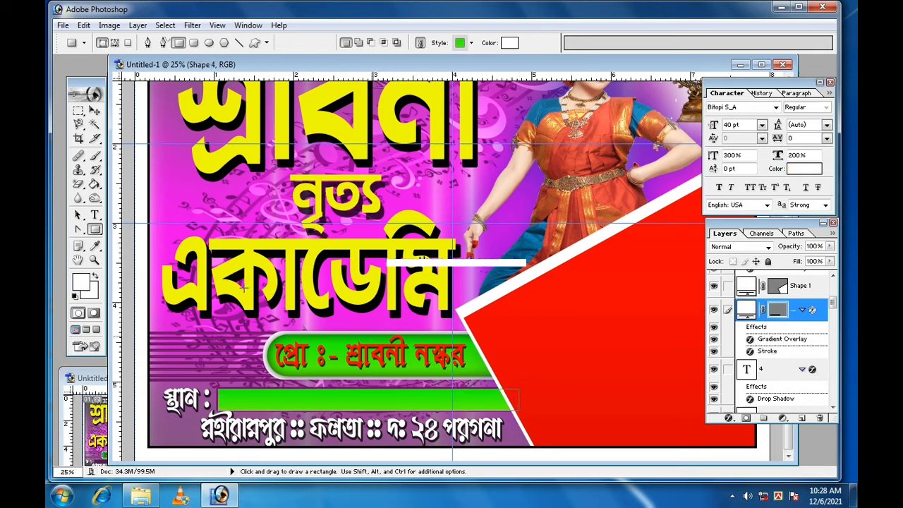
left_click(95, 111)
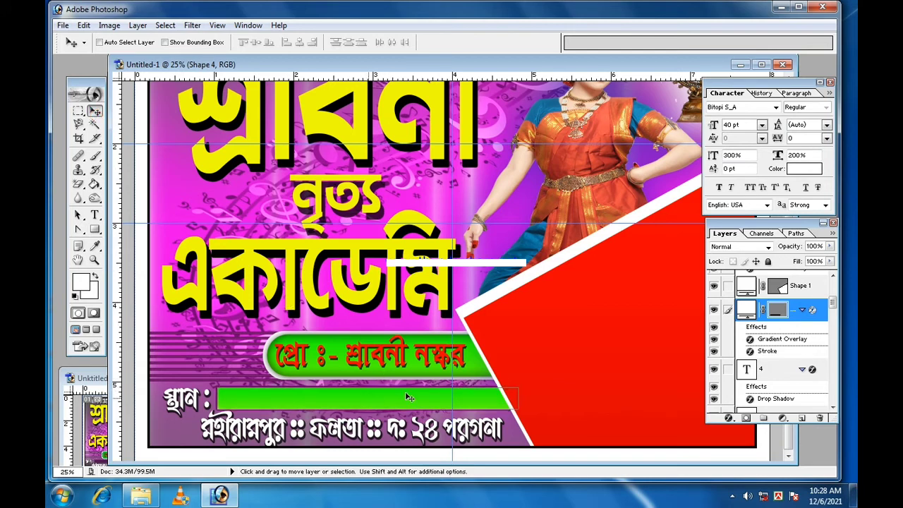
- Set the new rectangle's blend mode to Luminosity and hide its Gradient Overlay and Stroke effects
left_click(768, 247)
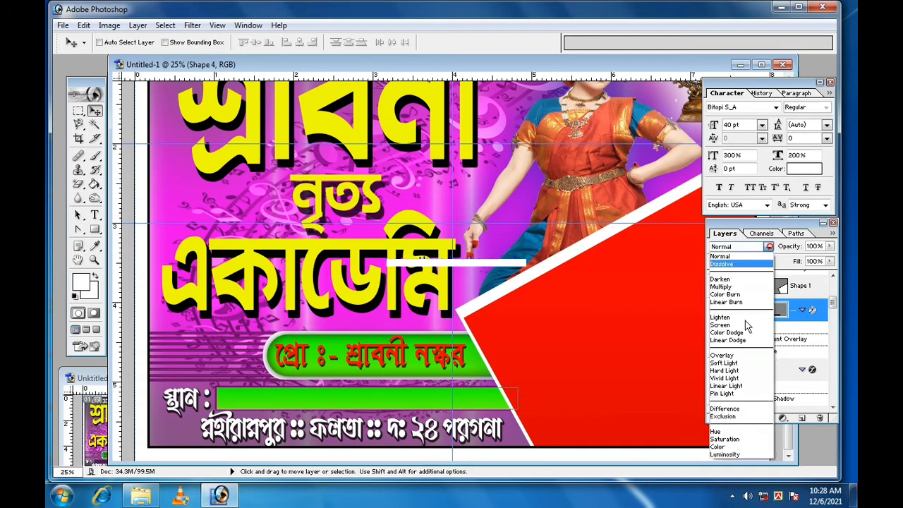
left_click(727, 454)
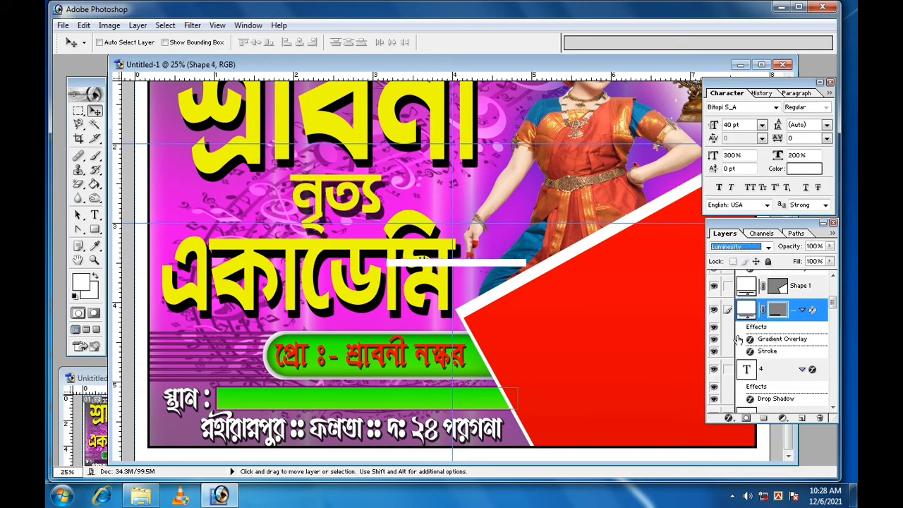
left_click(715, 352)
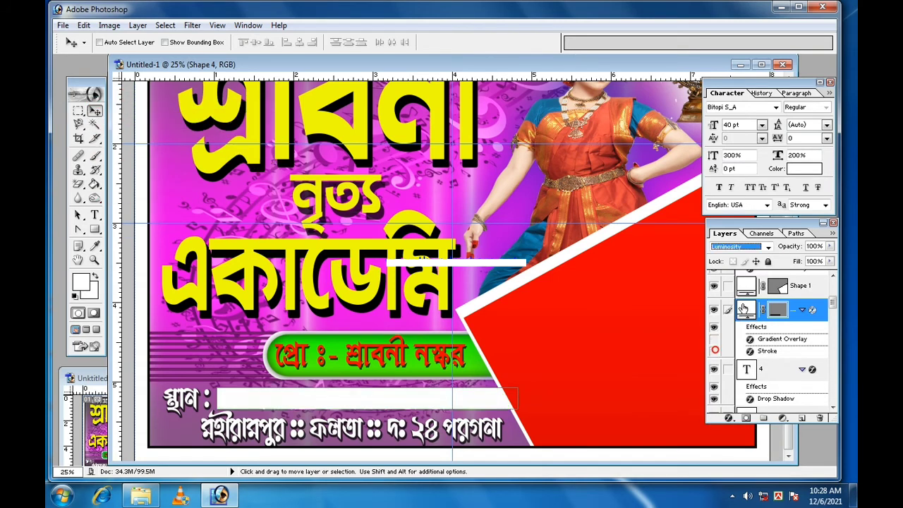
- Change the rectangle's fill colour to purple 9B00BC and reselect its layer after checking it without the outline
double_click(745, 309)
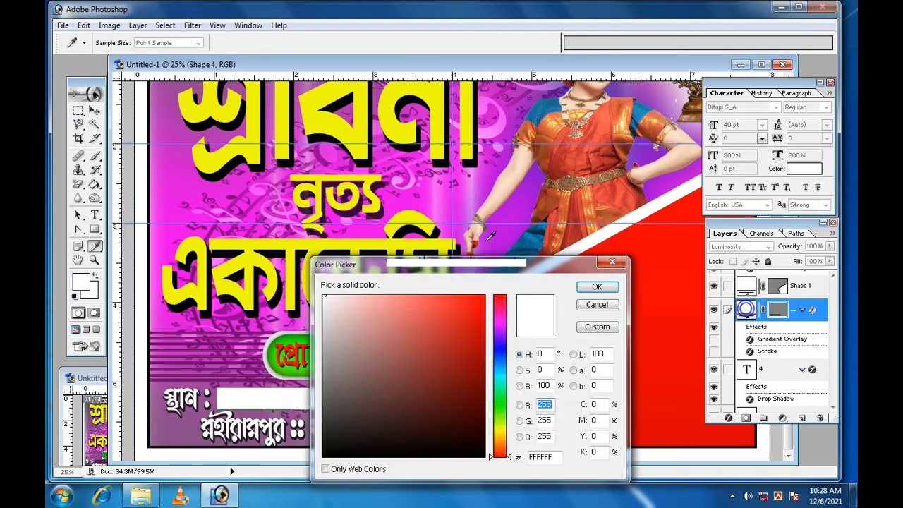
left_click(504, 213)
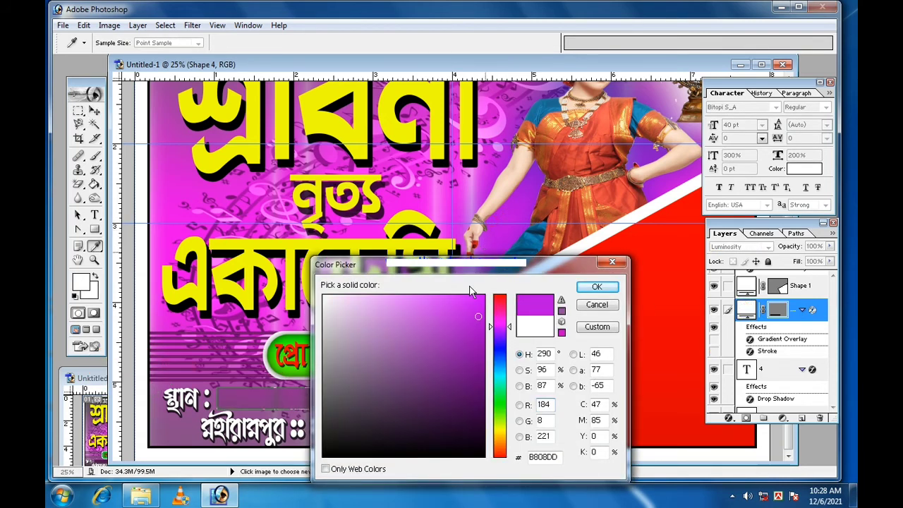
left_click(484, 301)
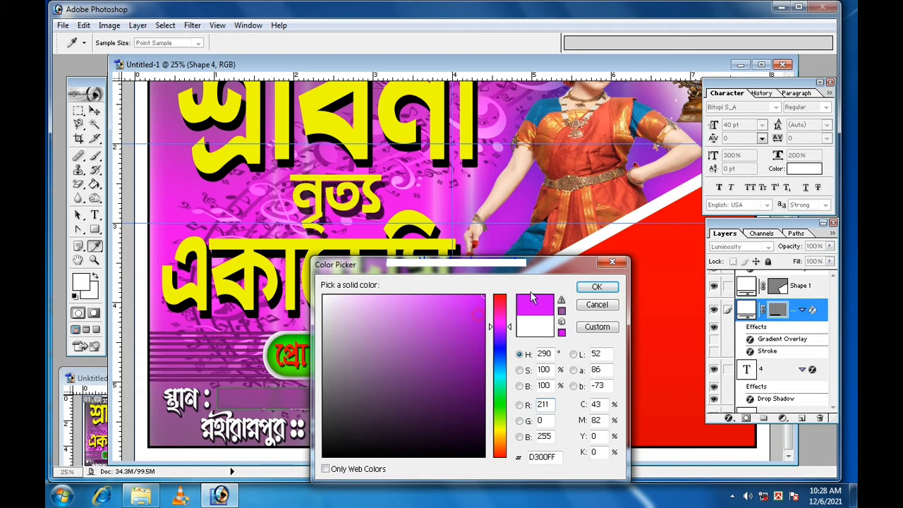
left_click(483, 338)
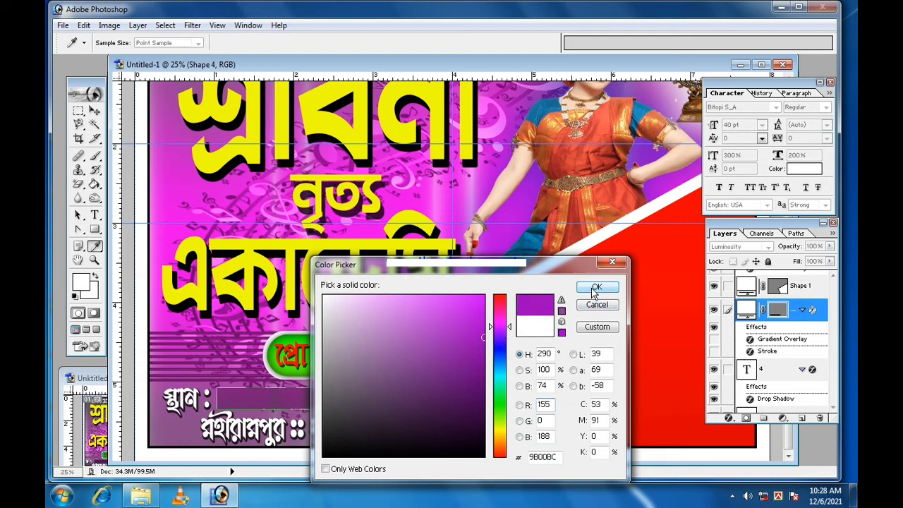
left_click(596, 287)
key("v")
left_click(802, 286)
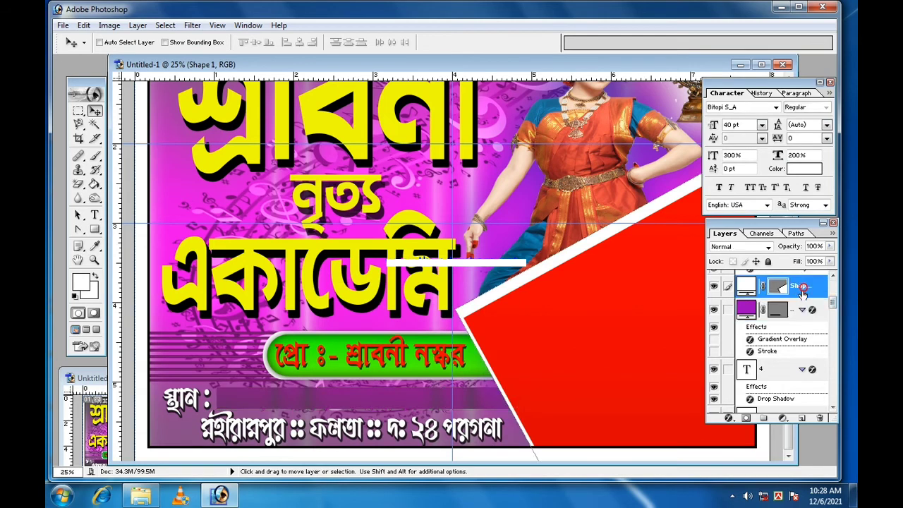
left_click(789, 317)
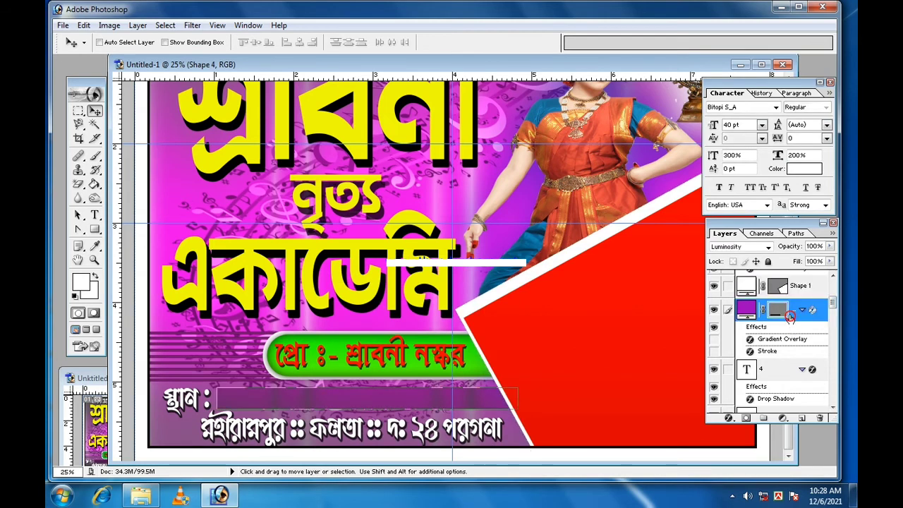
- Duplicate the purple bar and place the copy before the second address line, running off the banner's left edge
right_click(788, 317)
left_click(762, 355)
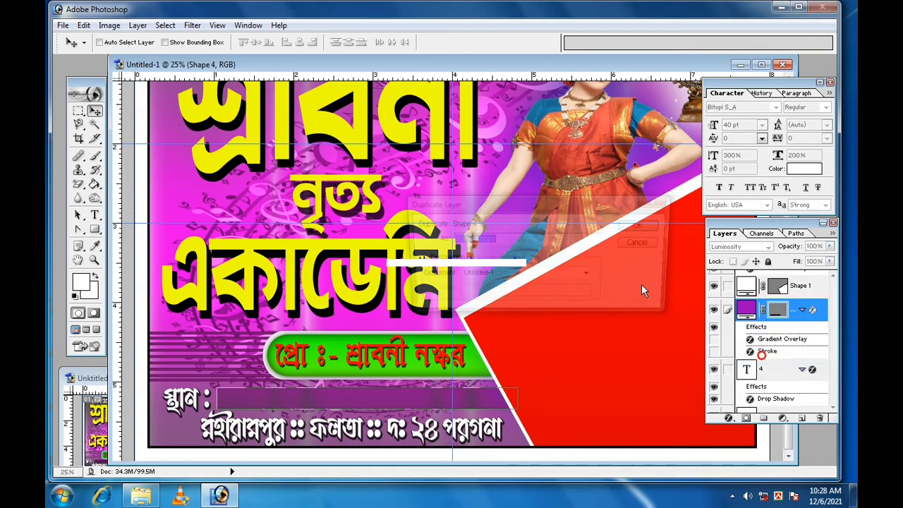
left_click(638, 225)
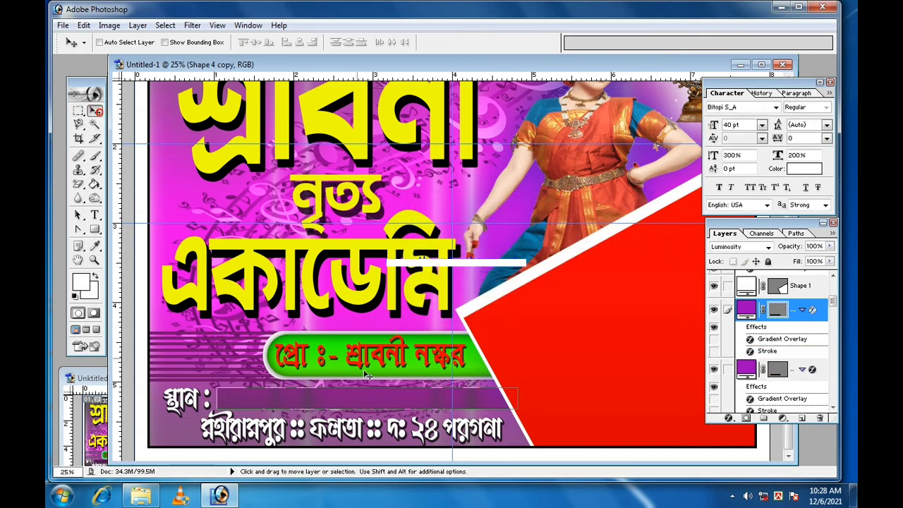
left_click_drag(367, 375, 364, 397)
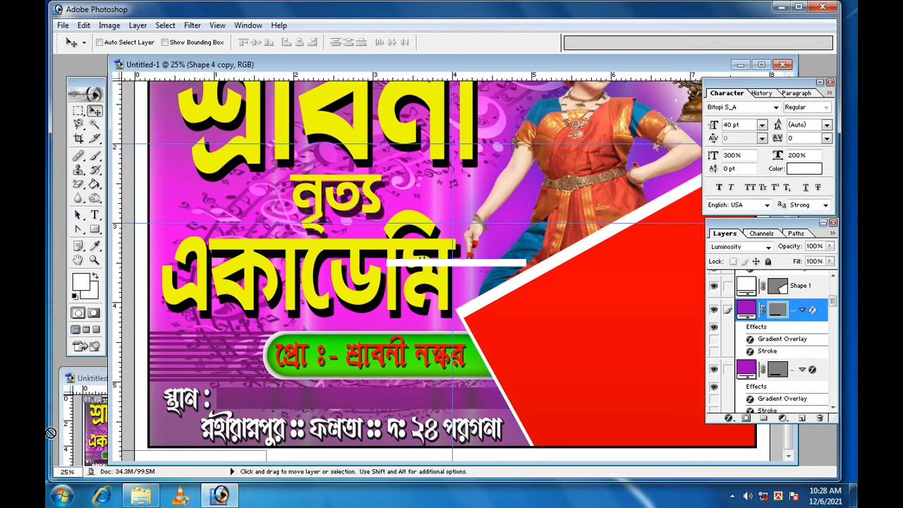
left_click_drag(52, 403, 120, 436)
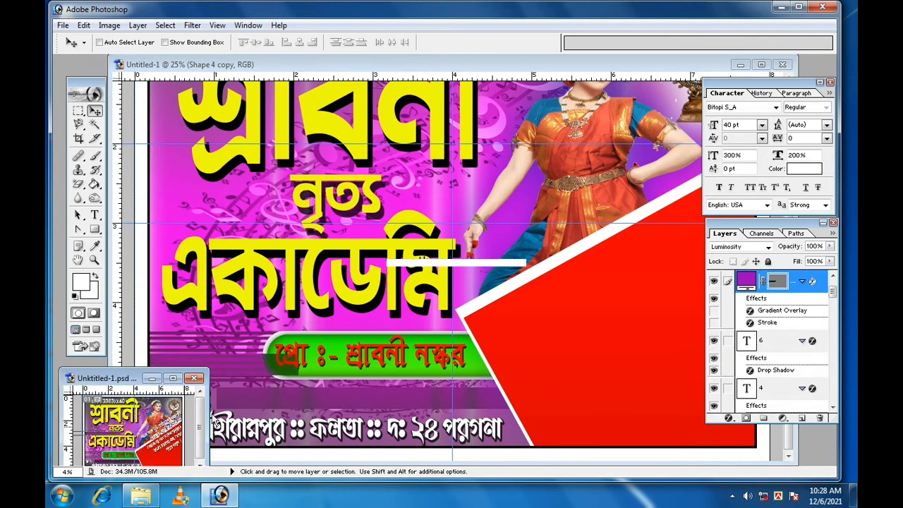
left_click(256, 406)
left_click_drag(215, 376, 149, 433)
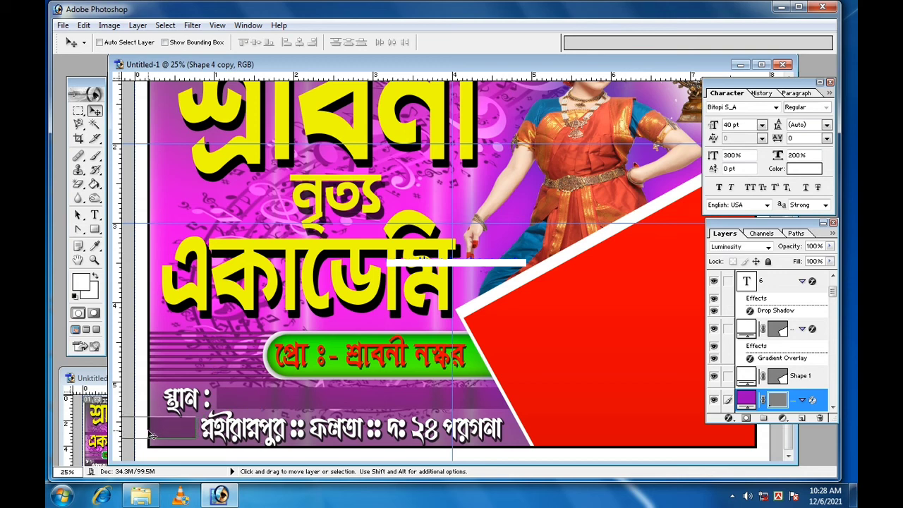
key("Down")
key("Down")
key("Down")
key("Down")
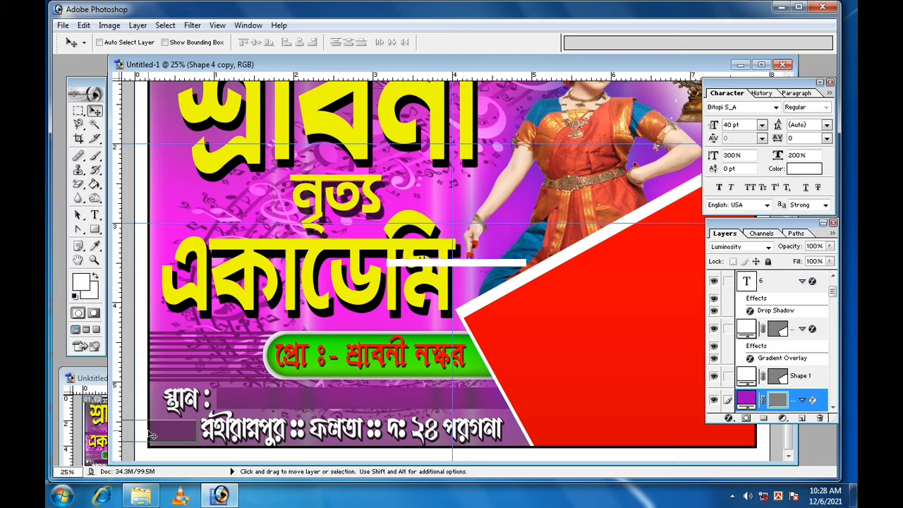
- Copy the slanted paragraph text layer 7 from Unktitled-1.psd into the Untitled-1 banner
left_click(102, 437)
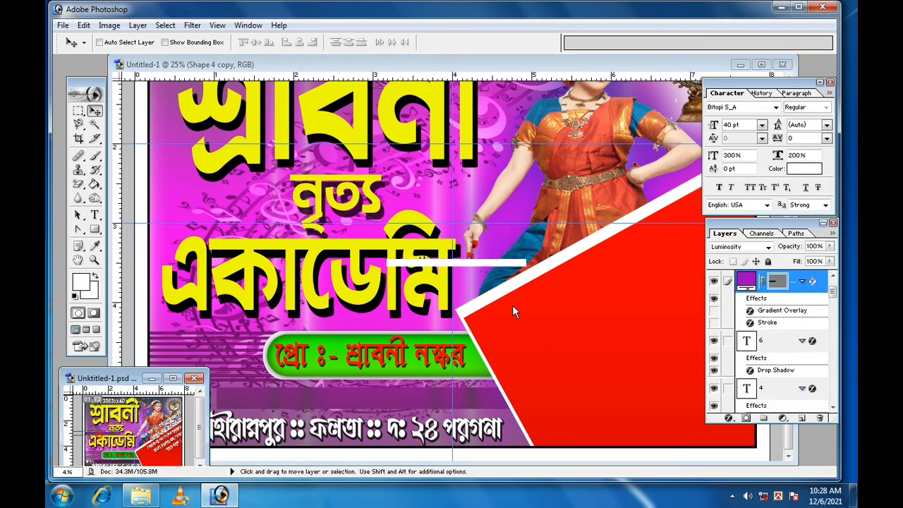
key("ctrl+minus")
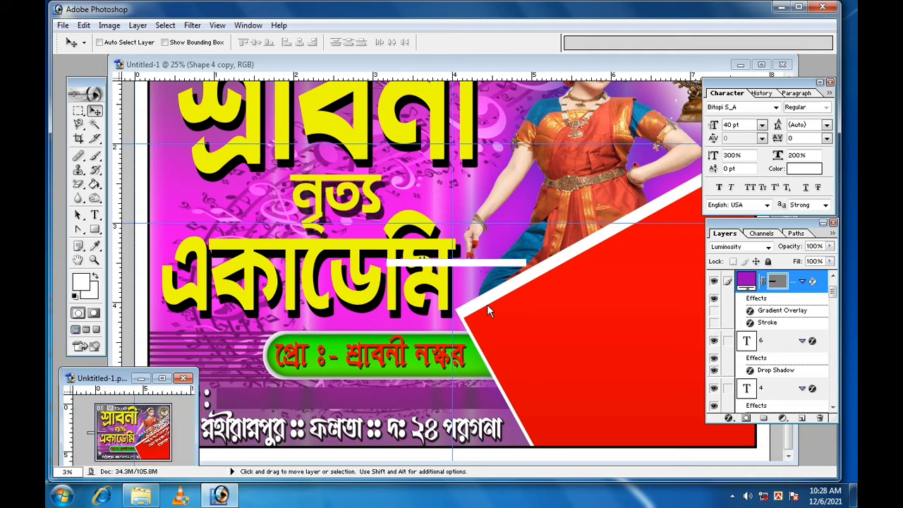
left_click(487, 304)
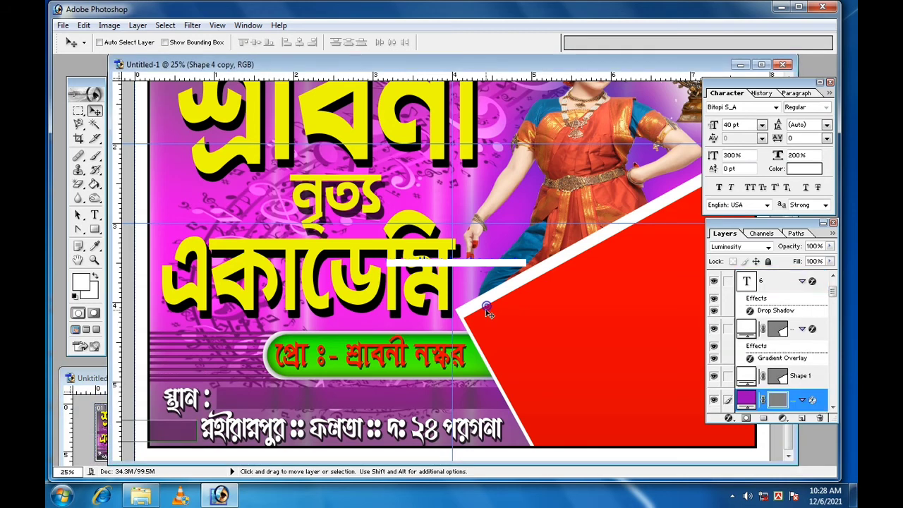
key("ctrl+minus")
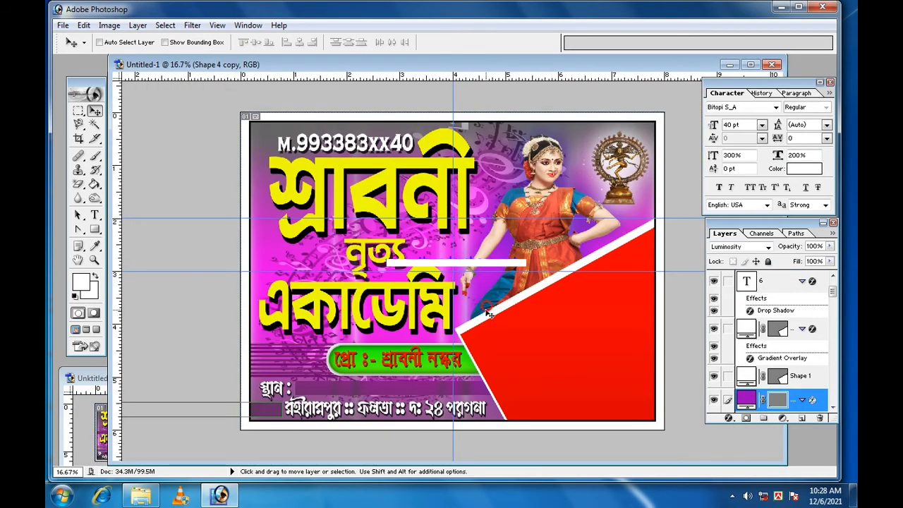
scroll(486, 312, "down", 1)
scroll(487, 312, "up", 2)
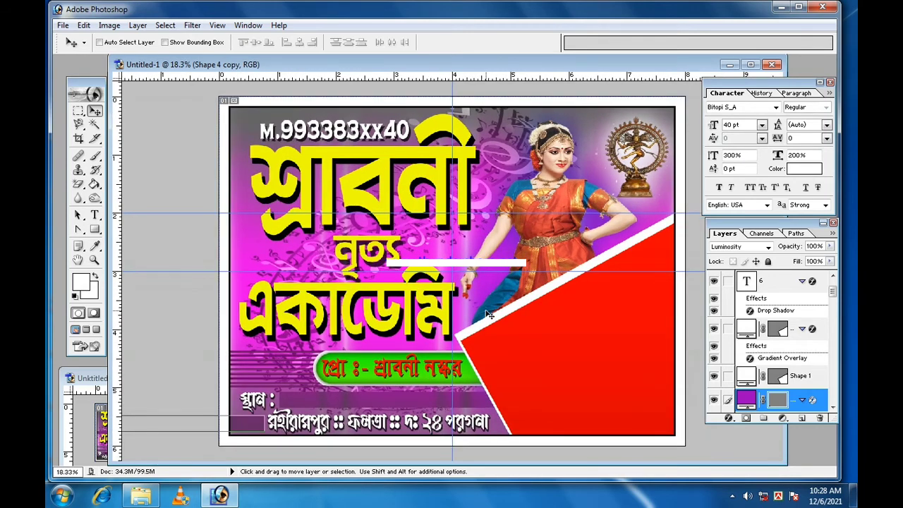
left_click(90, 443)
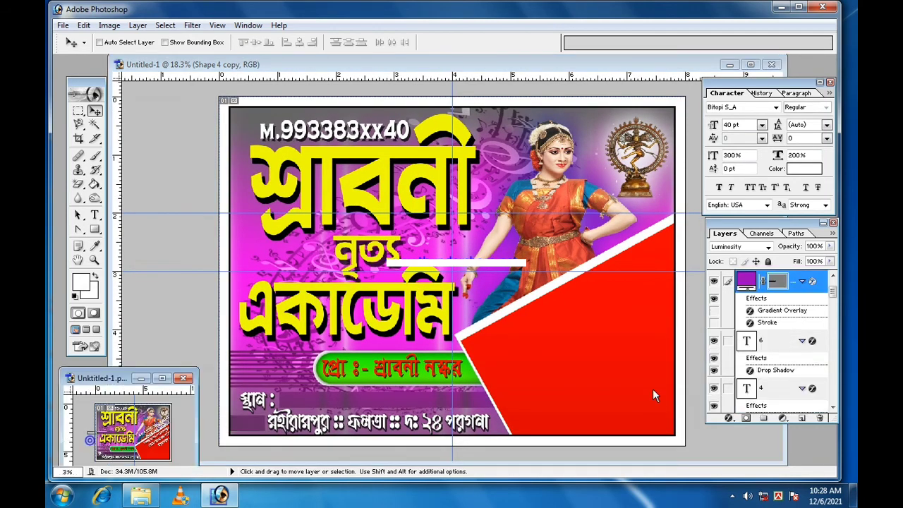
scroll(771, 381, "down", 3)
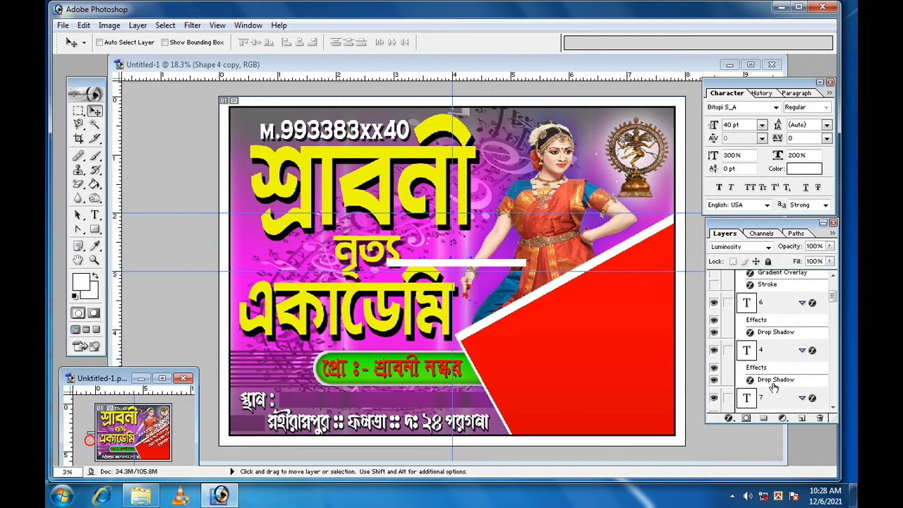
left_click(774, 387)
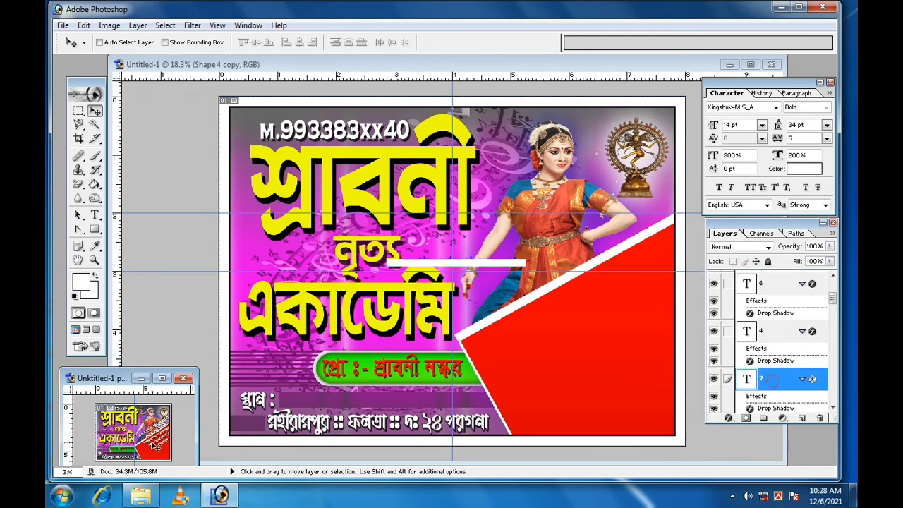
left_click_drag(557, 356, 557, 354)
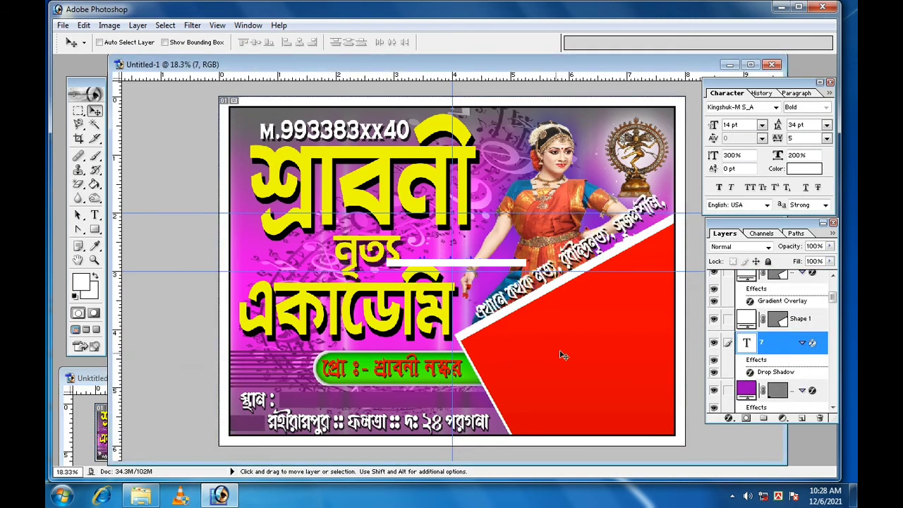
- Stack text layer 7 above the red panel's shape layers and position the paragraph on the panel, toggling its visibility to check it
left_click_drag(547, 273, 514, 246)
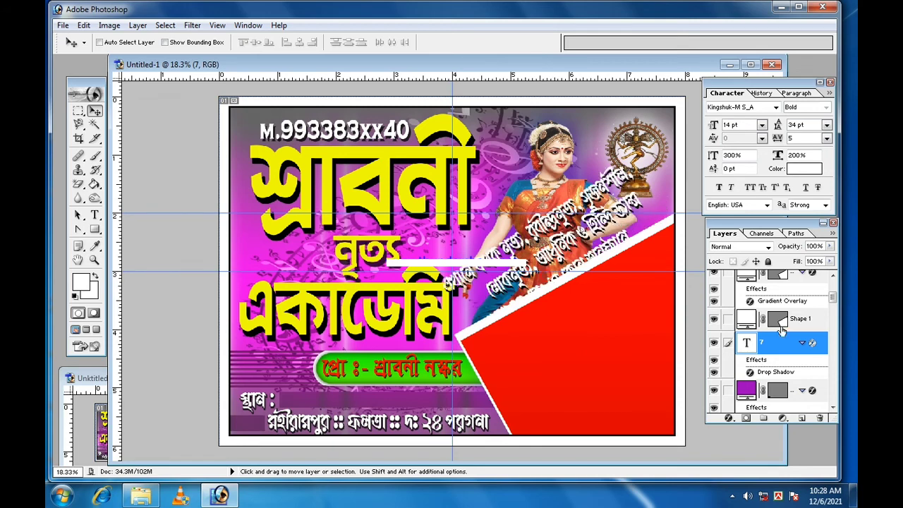
scroll(785, 336, "up", 2)
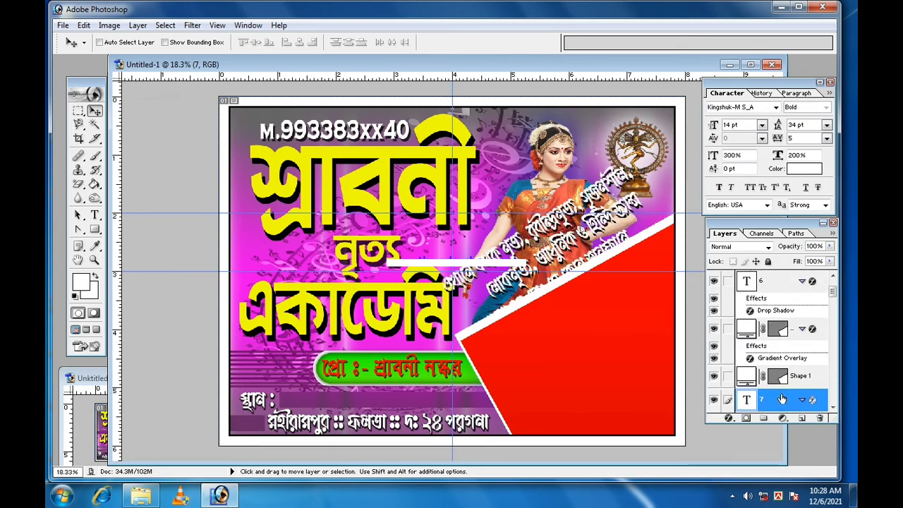
left_click_drag(782, 399, 778, 324)
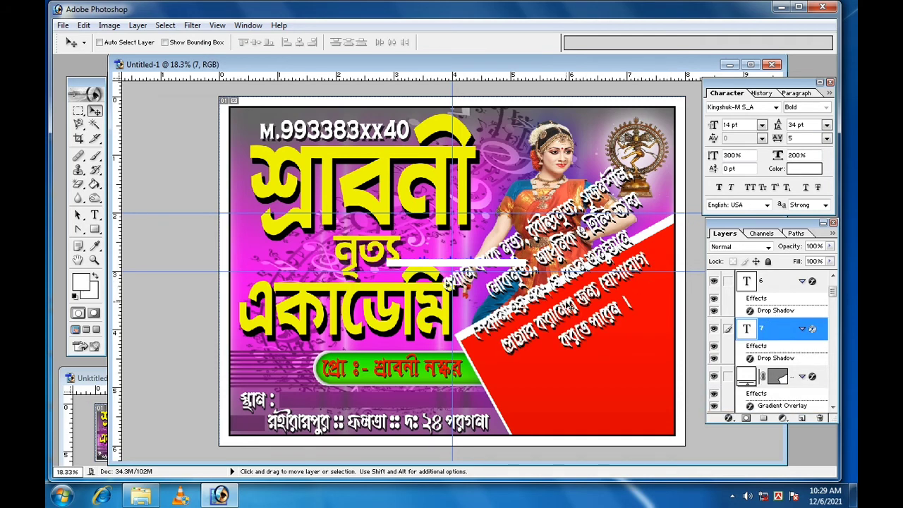
left_click_drag(570, 308, 599, 387)
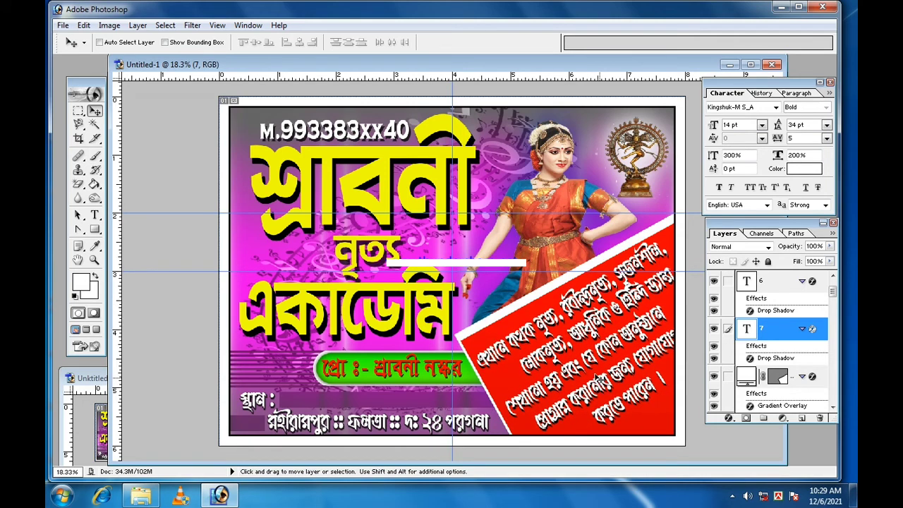
left_click(716, 328)
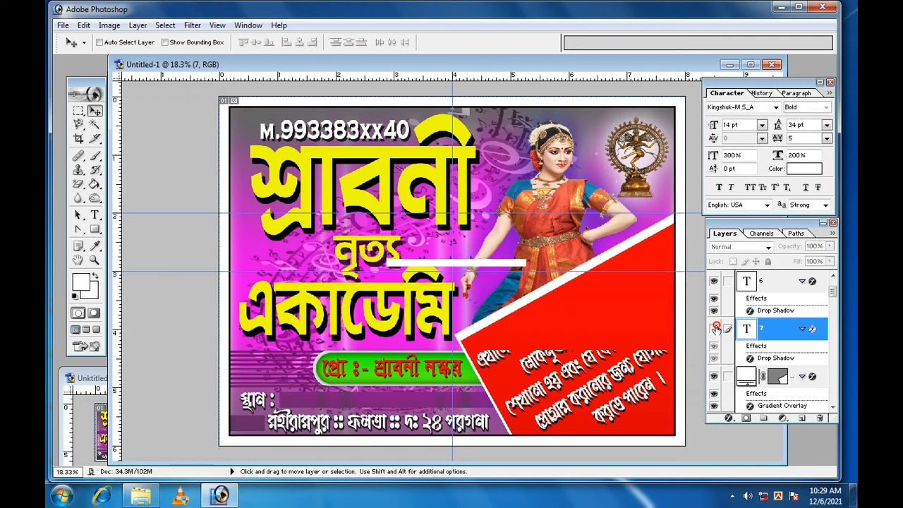
left_click(716, 326)
left_click_drag(616, 349, 432, 302)
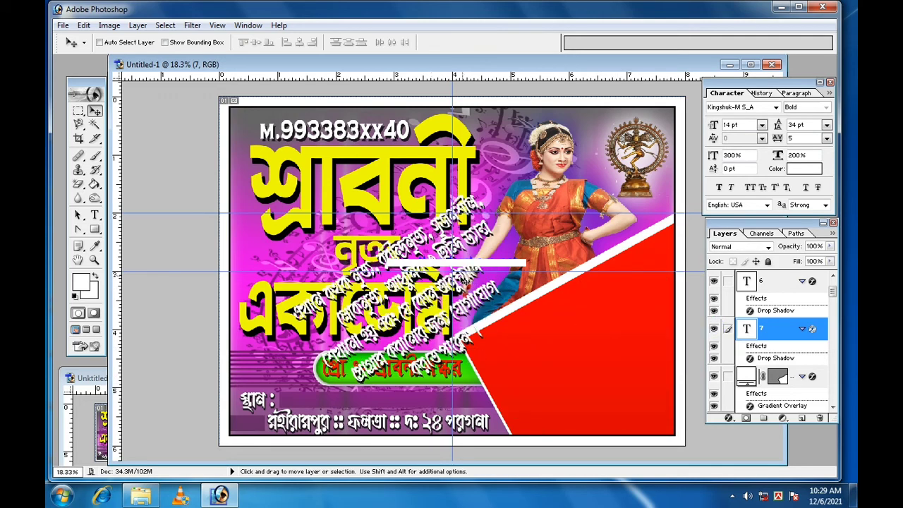
key("ctrl+t")
left_click_drag(589, 172, 622, 277)
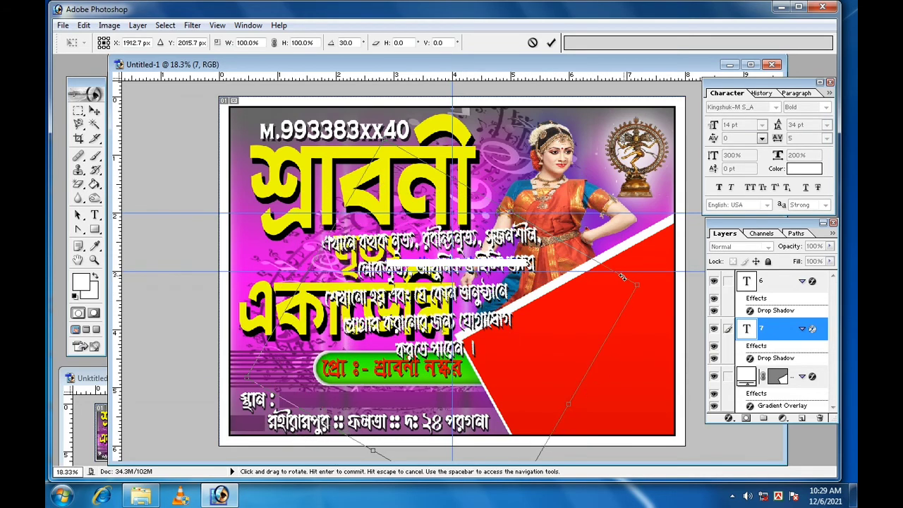
left_click_drag(602, 240, 522, 167)
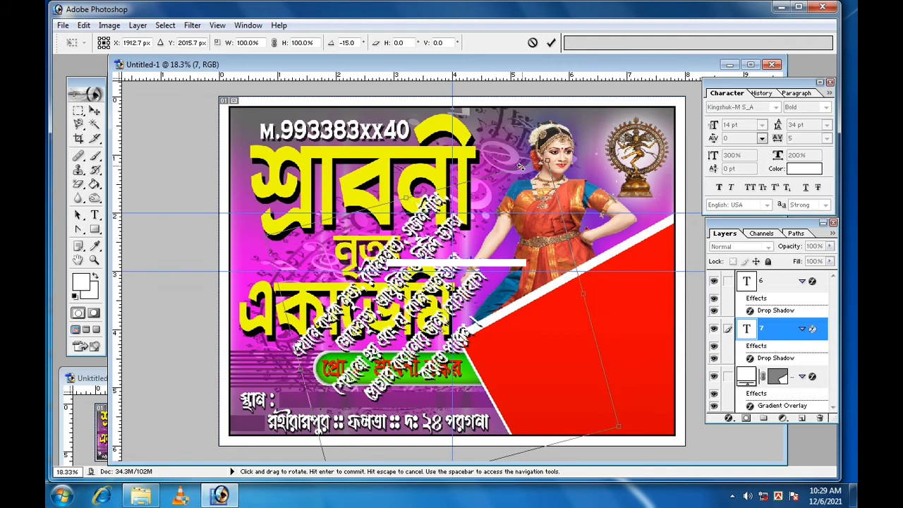
left_click(532, 43)
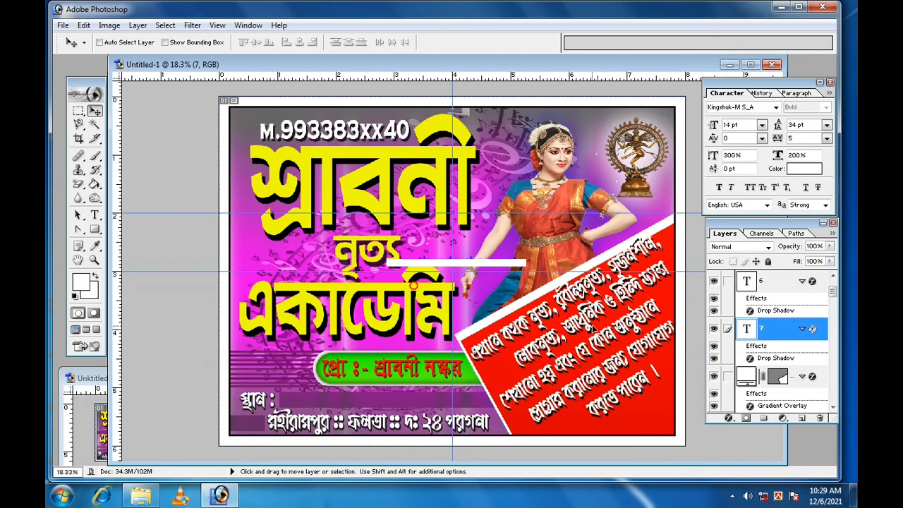
- Reposition the slanted paragraph so that its lines sit within the red panel
left_click_drag(590, 328, 595, 337)
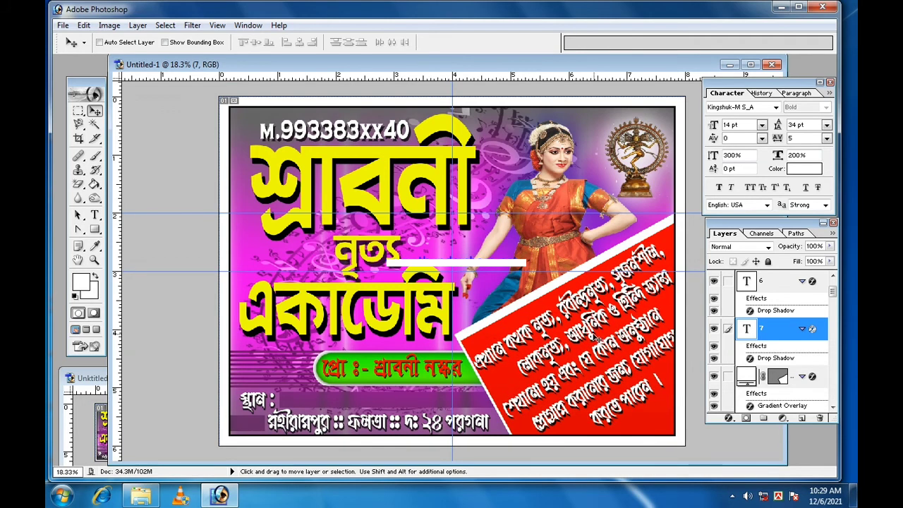
key("shift+Right")
key("shift+Right")
key("shift+Right")
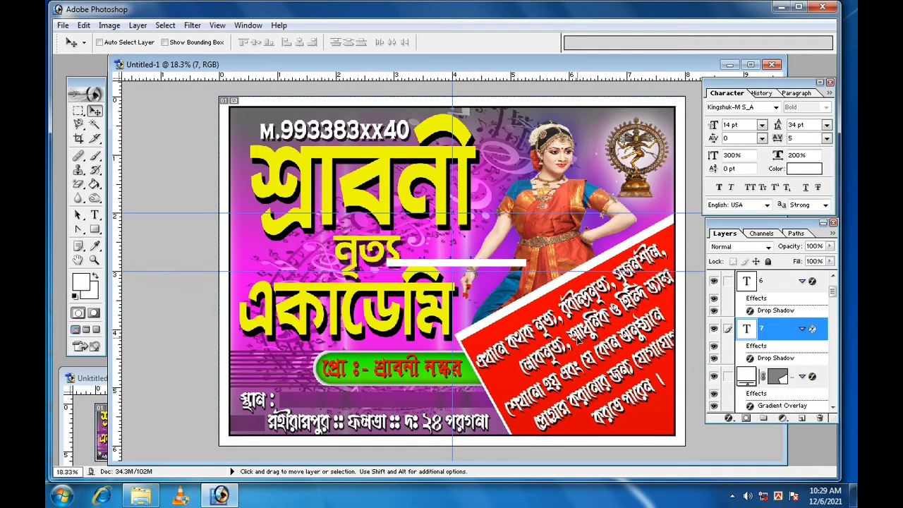
left_click_drag(578, 339, 577, 340)
- Rotate the slanted paragraph by 3.2° and nudge it slightly right and up within the red panel
key("ctrl+t")
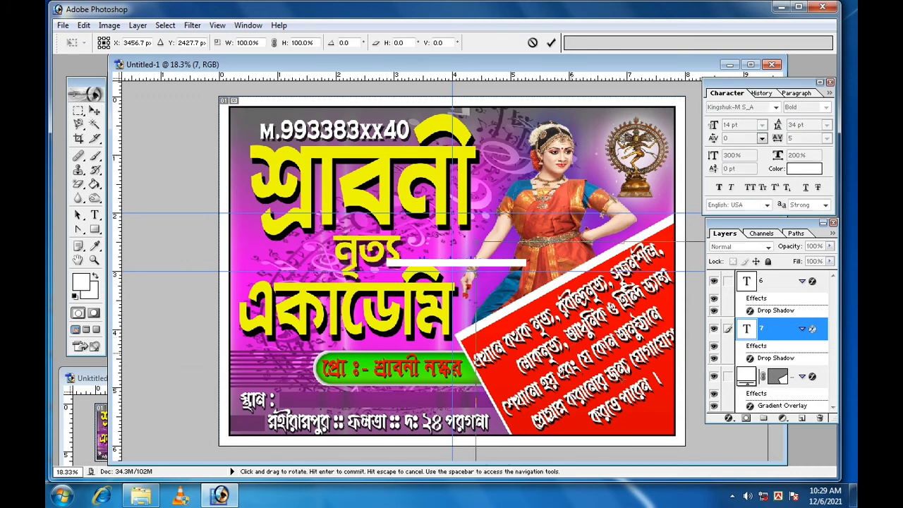
key("ctrl+0")
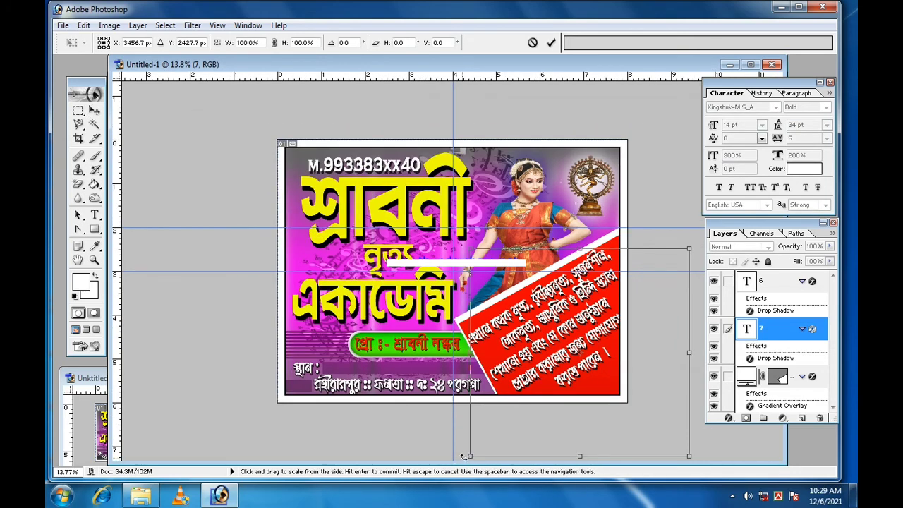
left_click_drag(464, 459, 452, 443)
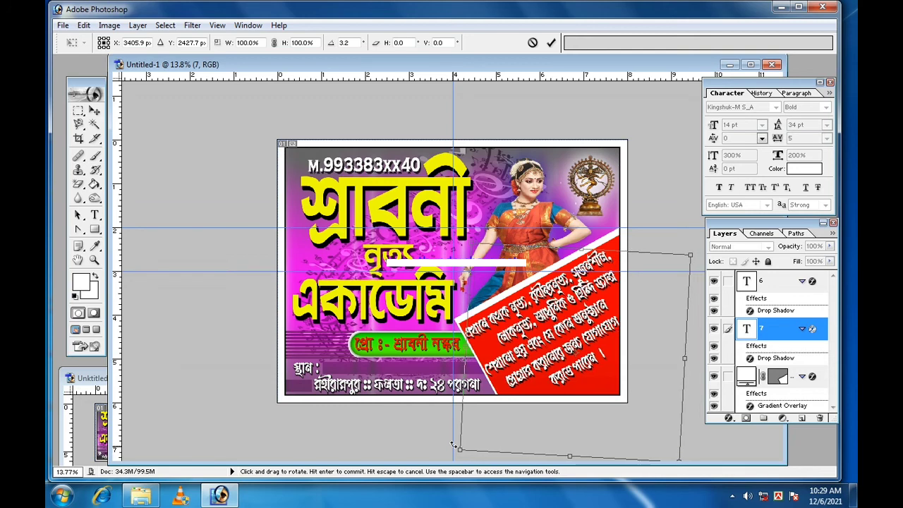
key("Right")
key("Right")
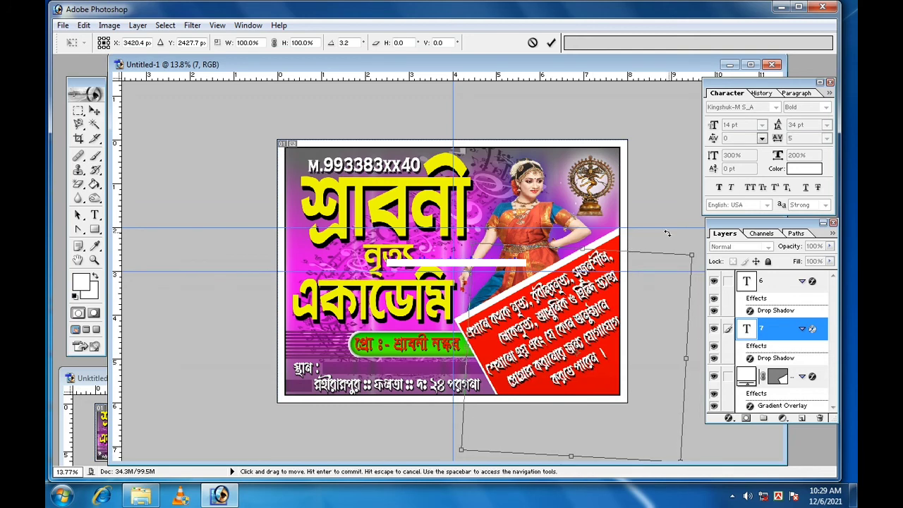
key("Up")
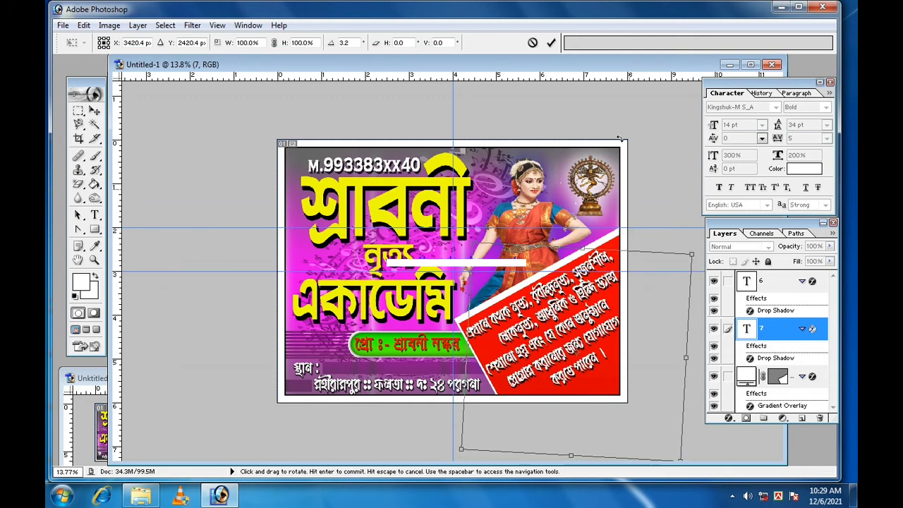
left_click(551, 44)
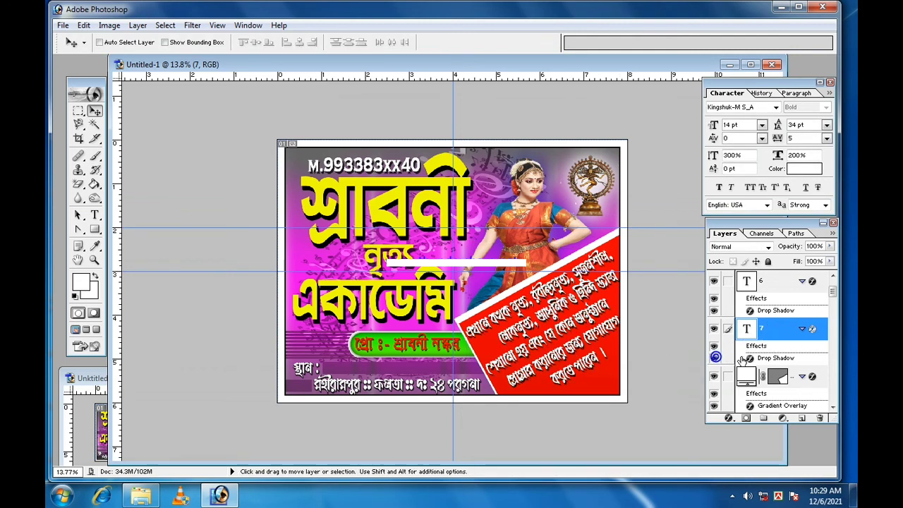
- Review the opacity, distance, spread and size of text layer 7's drop shadow
double_click(776, 358)
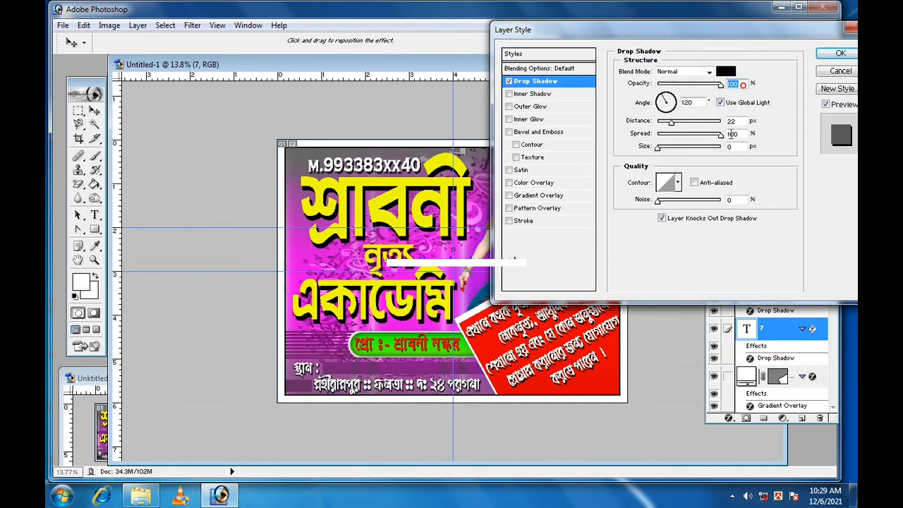
double_click(738, 122)
double_click(734, 134)
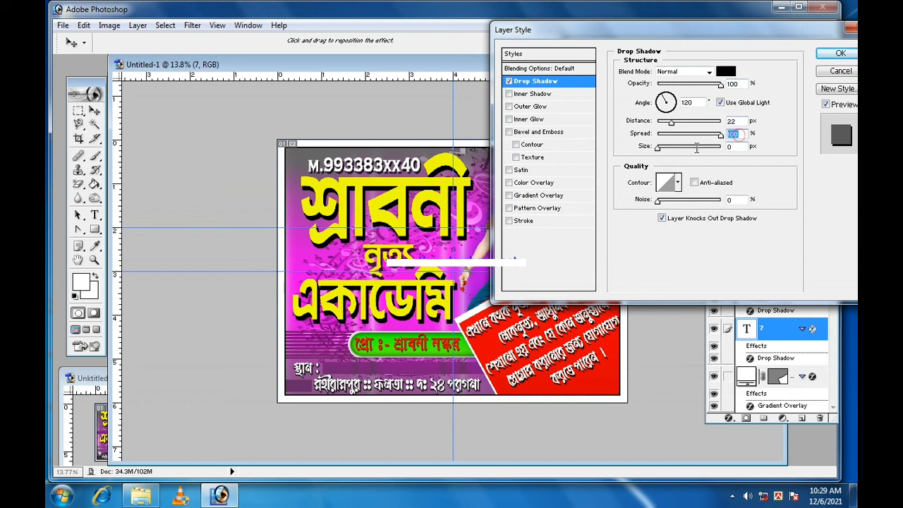
double_click(731, 146)
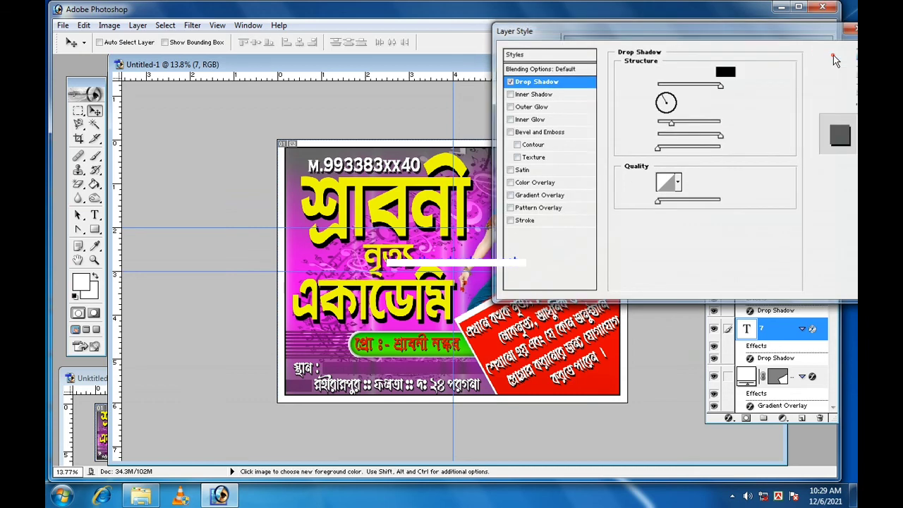
- Close the drop-shadow settings and remove the two horizontal guides and the vertical guide from the banner
left_click(837, 56)
scroll(556, 251, "down", 2)
scroll(555, 251, "up", 1)
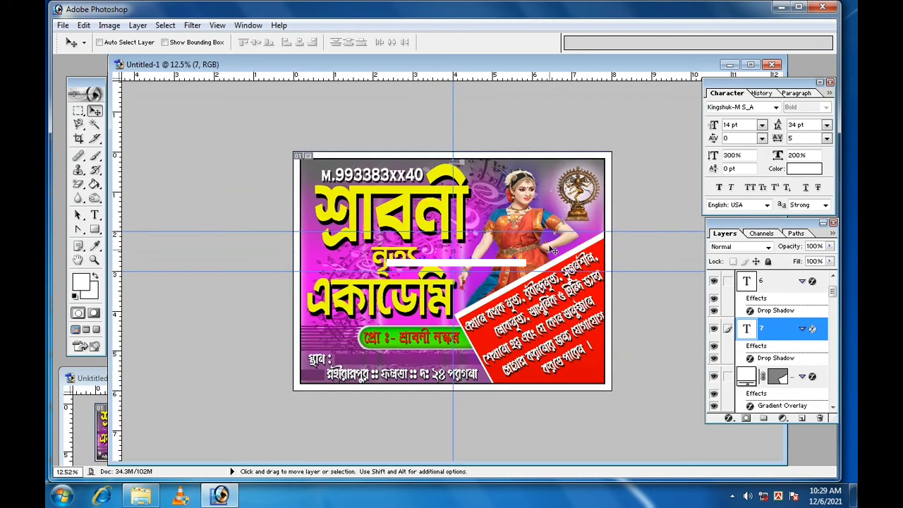
left_click_drag(547, 231, 487, 74)
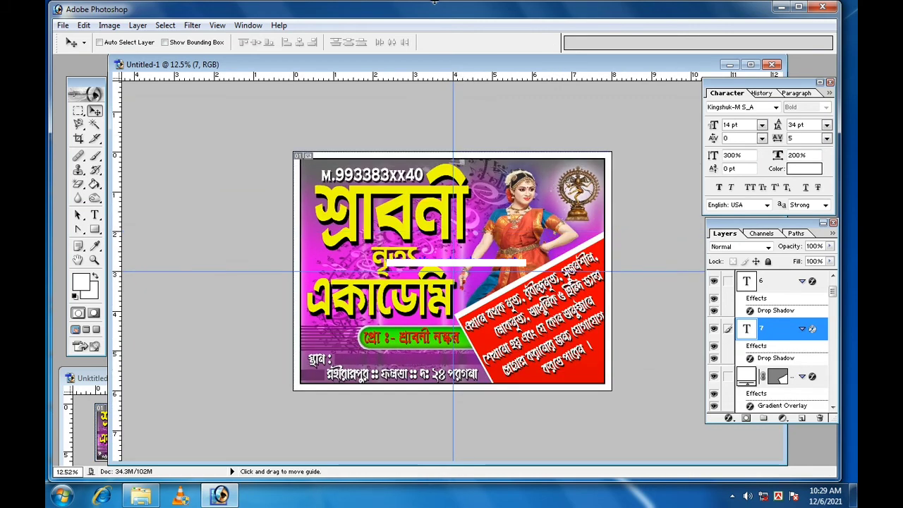
left_click_drag(463, 271, 116, 110)
- Examine the banner's overall layout, title lettering, dancer and red panel text at several magnifications
scroll(603, 147, "down", 3)
scroll(603, 149, "up", 5)
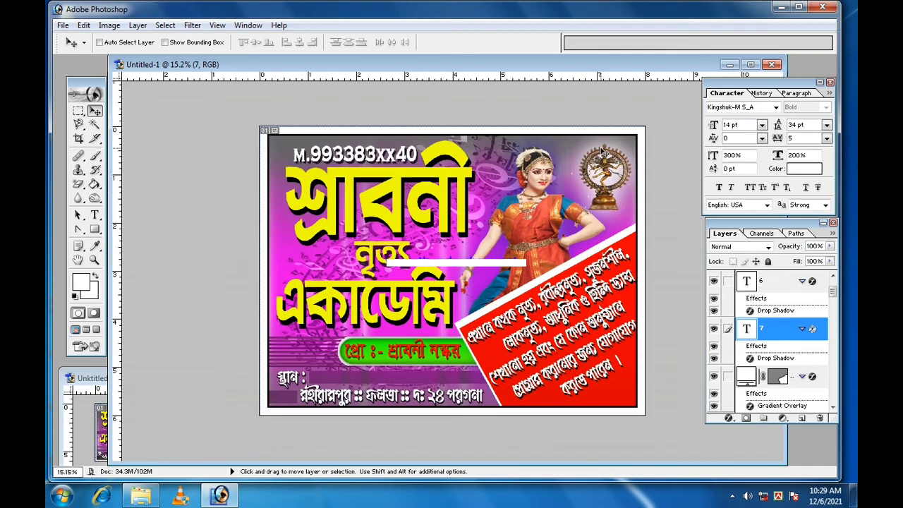
scroll(603, 152, "up", 1)
scroll(603, 153, "up", 1)
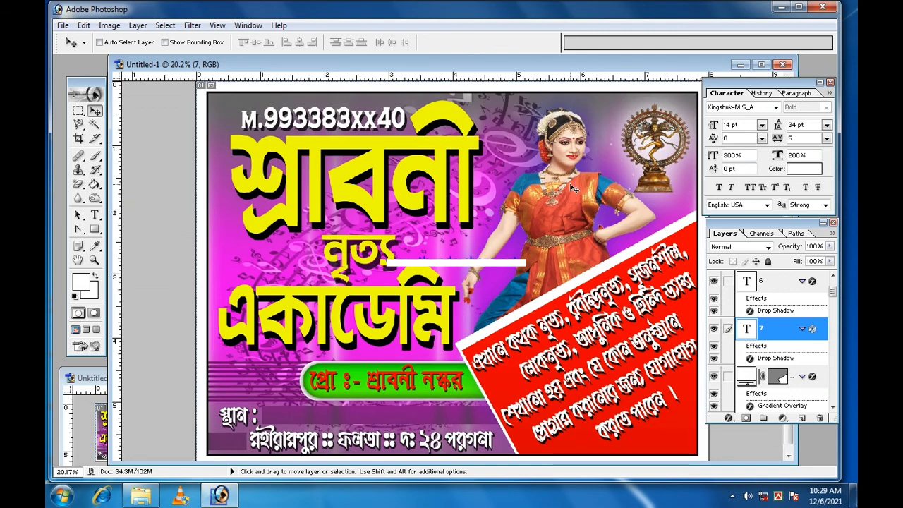
scroll(575, 188, "down", 1)
scroll(573, 188, "up", 2)
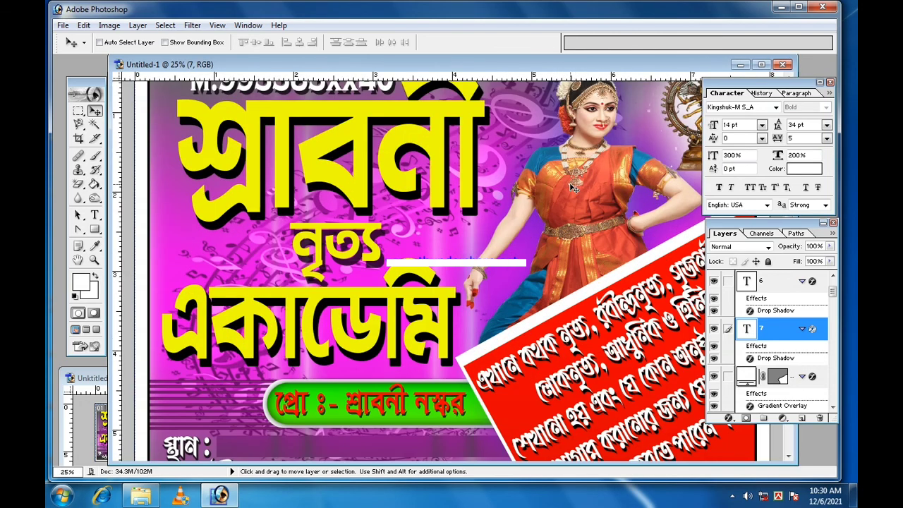
scroll(573, 187, "up", 1)
scroll(575, 189, "down", 1)
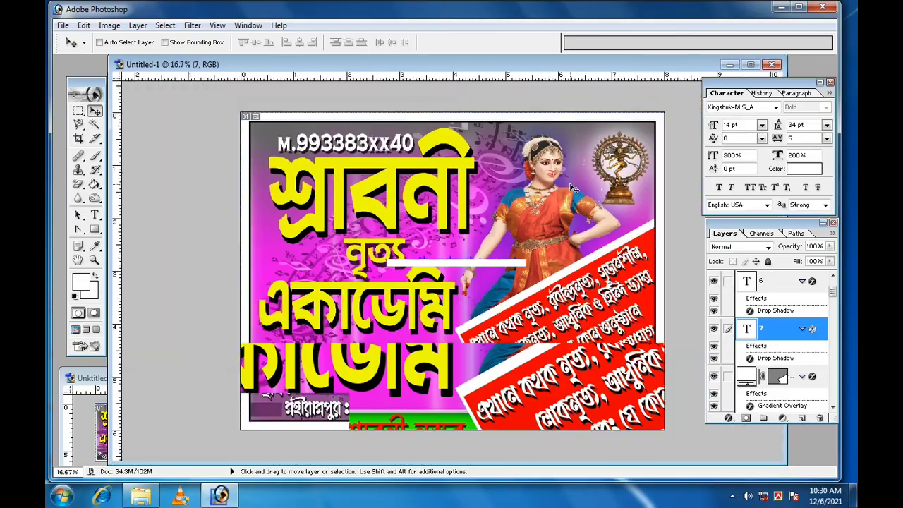